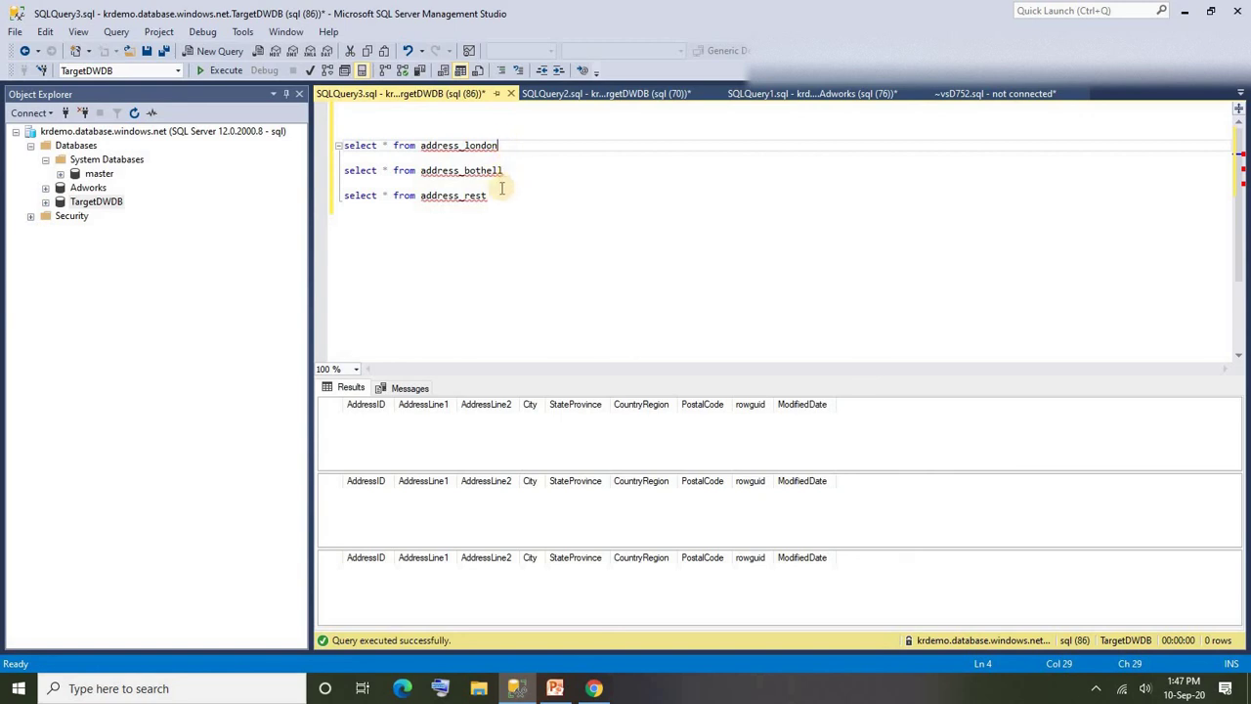
Step: Run the select queries on address_london, address_bothell and address_rest together in TargetDWDB
{"action": "mouse_move", "coordinate": [492, 197]}
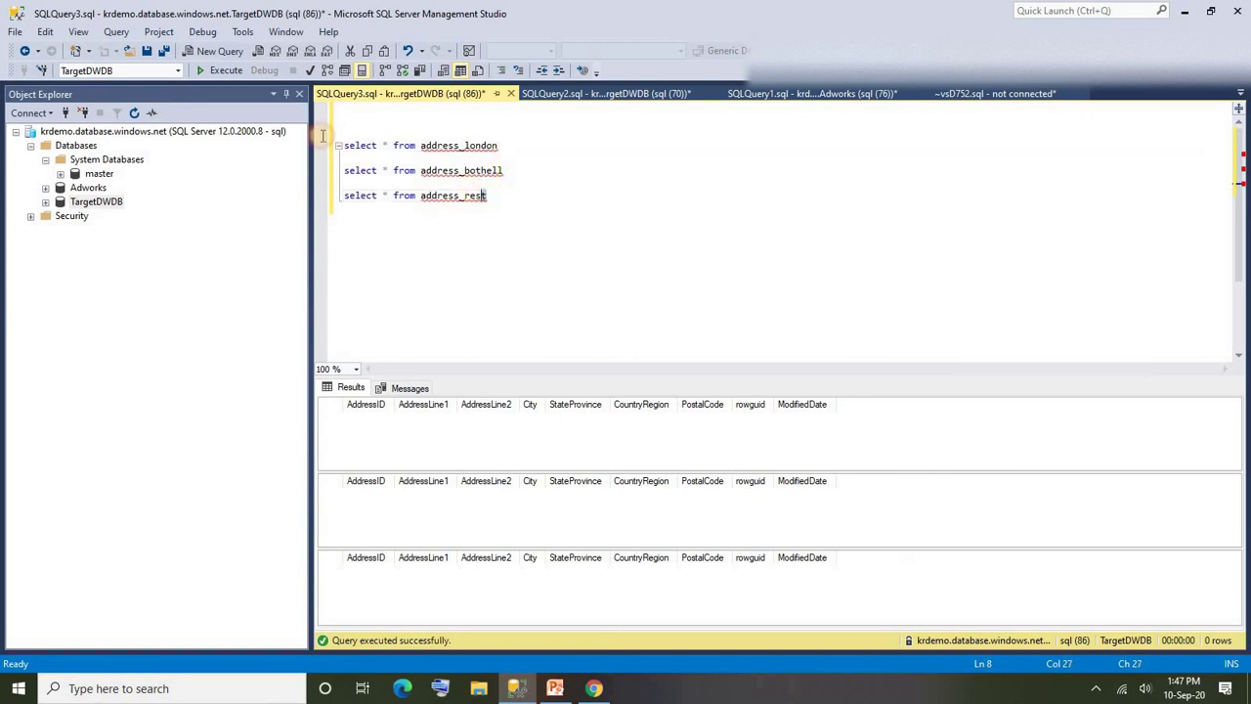
{"action": "left_click_drag", "start_coordinate": [487, 196], "coordinate": [325, 129]}
{"action": "left_click", "coordinate": [227, 73]}
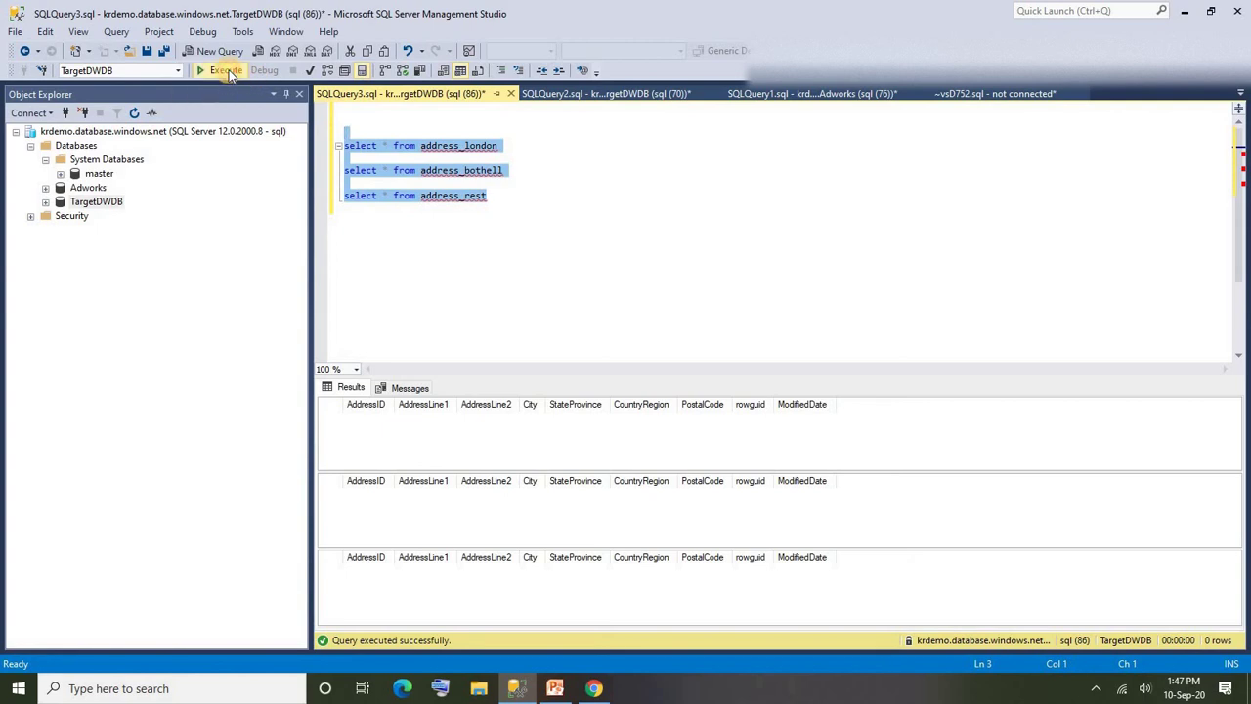
{"action": "left_click", "coordinate": [514, 209]}
Step: Switch to Azure Data Factory in the browser and create a new pipeline named Switch Activity
{"action": "left_click", "coordinate": [592, 688]}
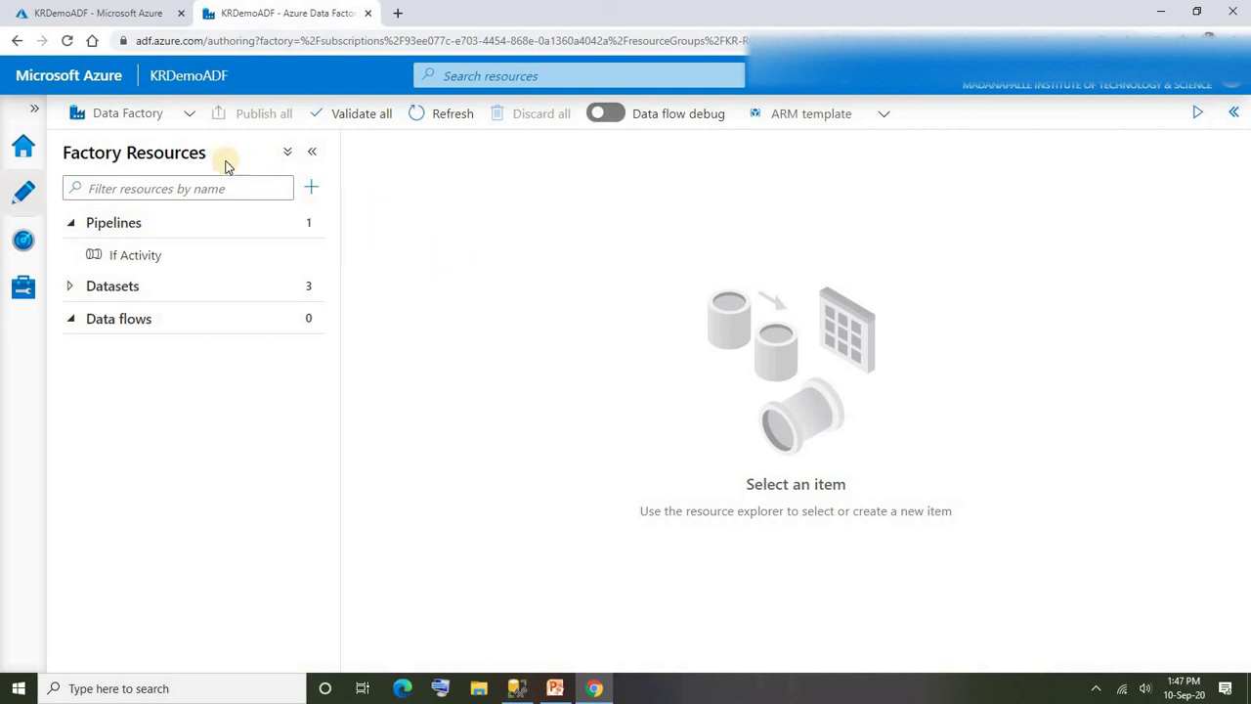
{"action": "left_click", "coordinate": [309, 190]}
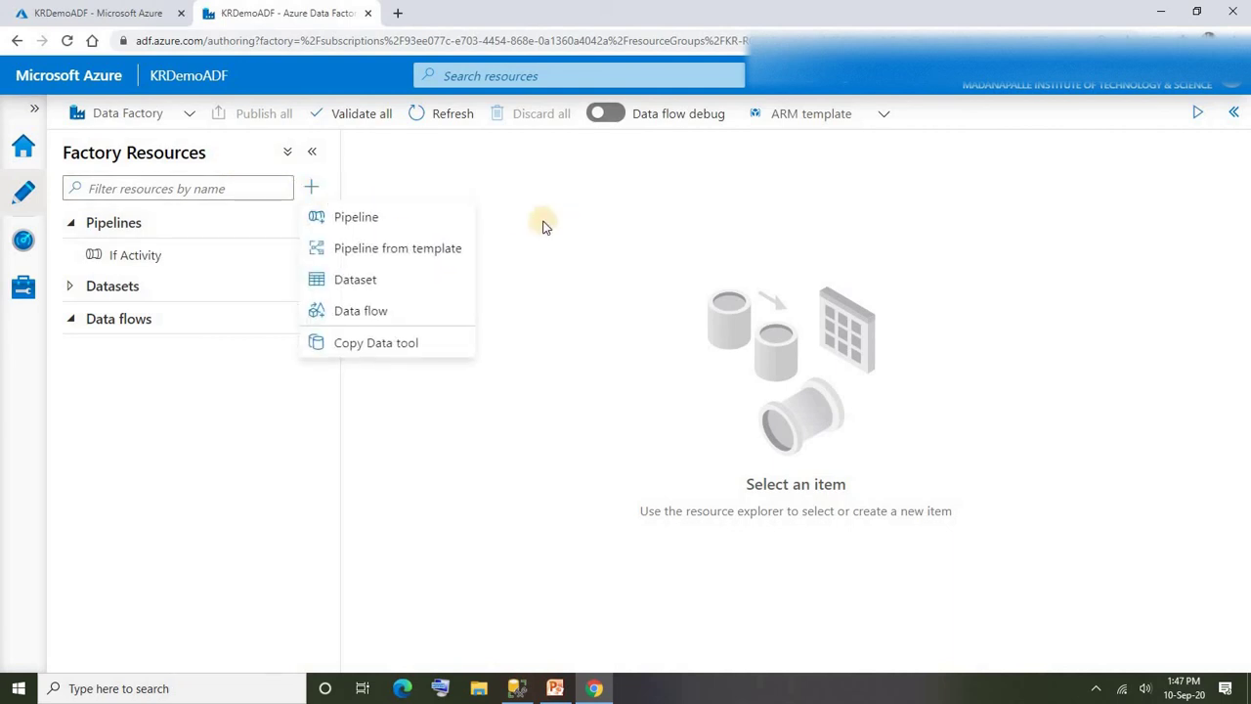
{"action": "left_click", "coordinate": [356, 219]}
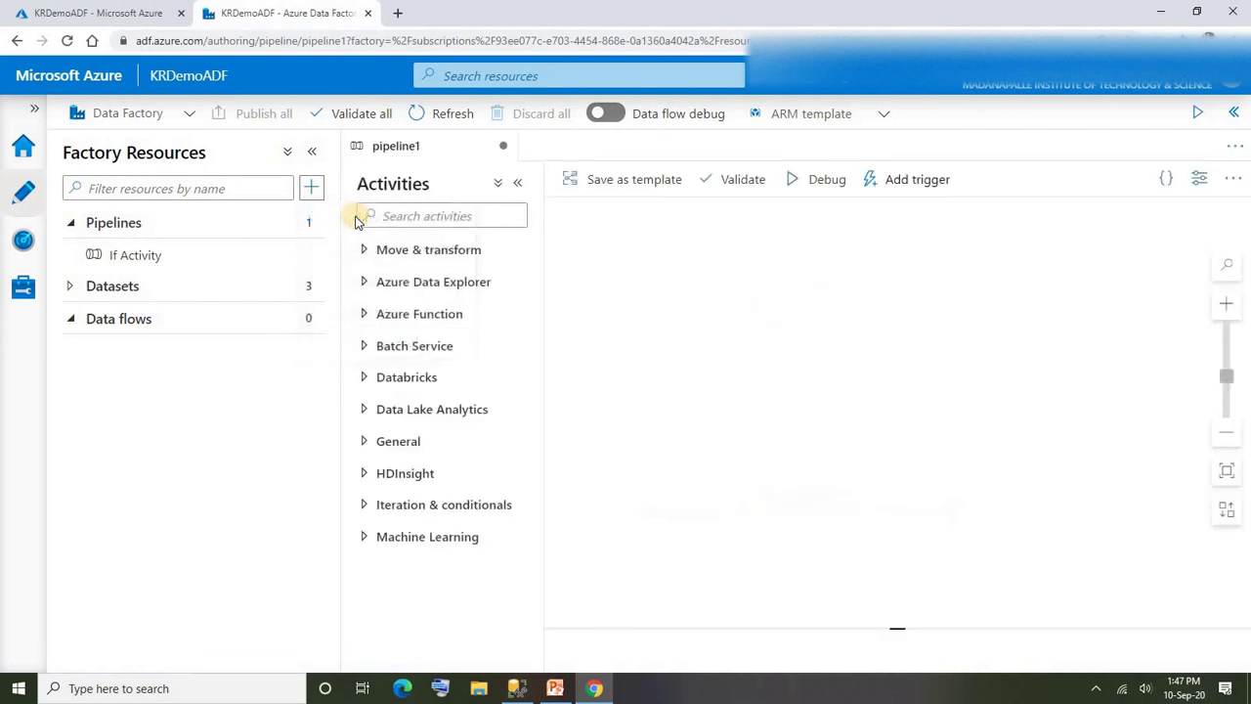
{"action": "left_click", "coordinate": [1028, 319]}
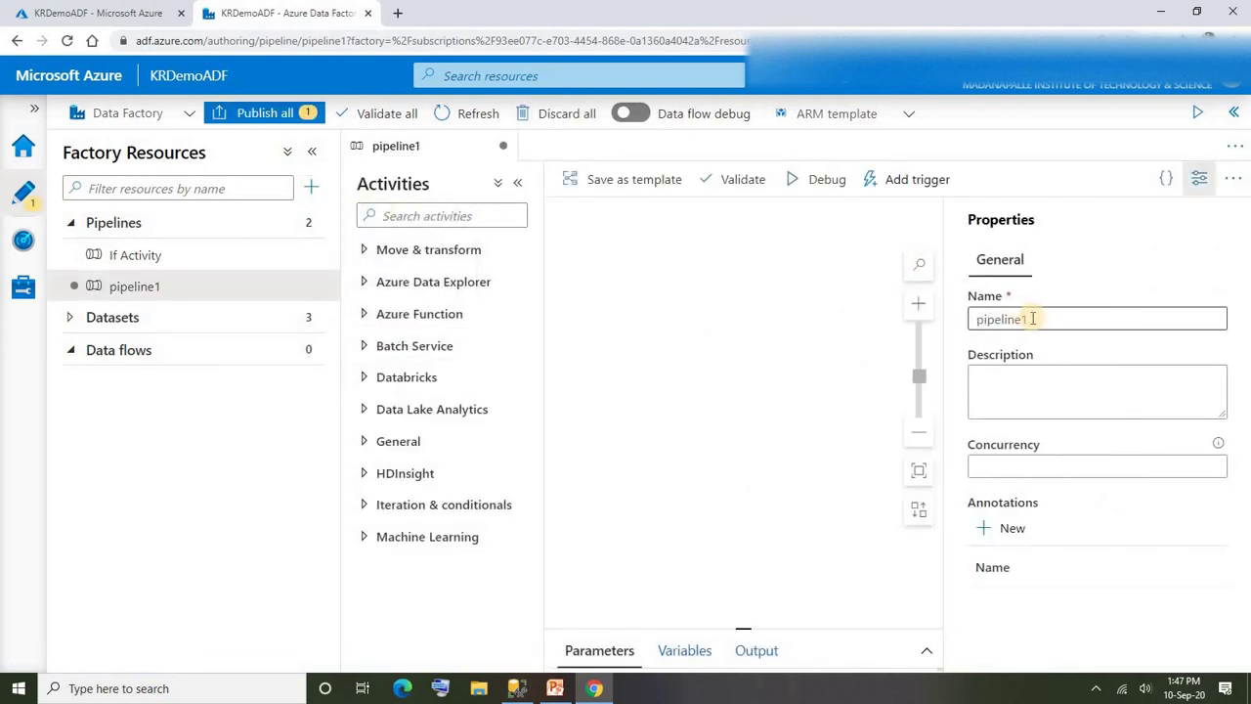
{"action": "double_click", "coordinate": [1030, 318]}
{"action": "type", "text": "Switch Ac"}
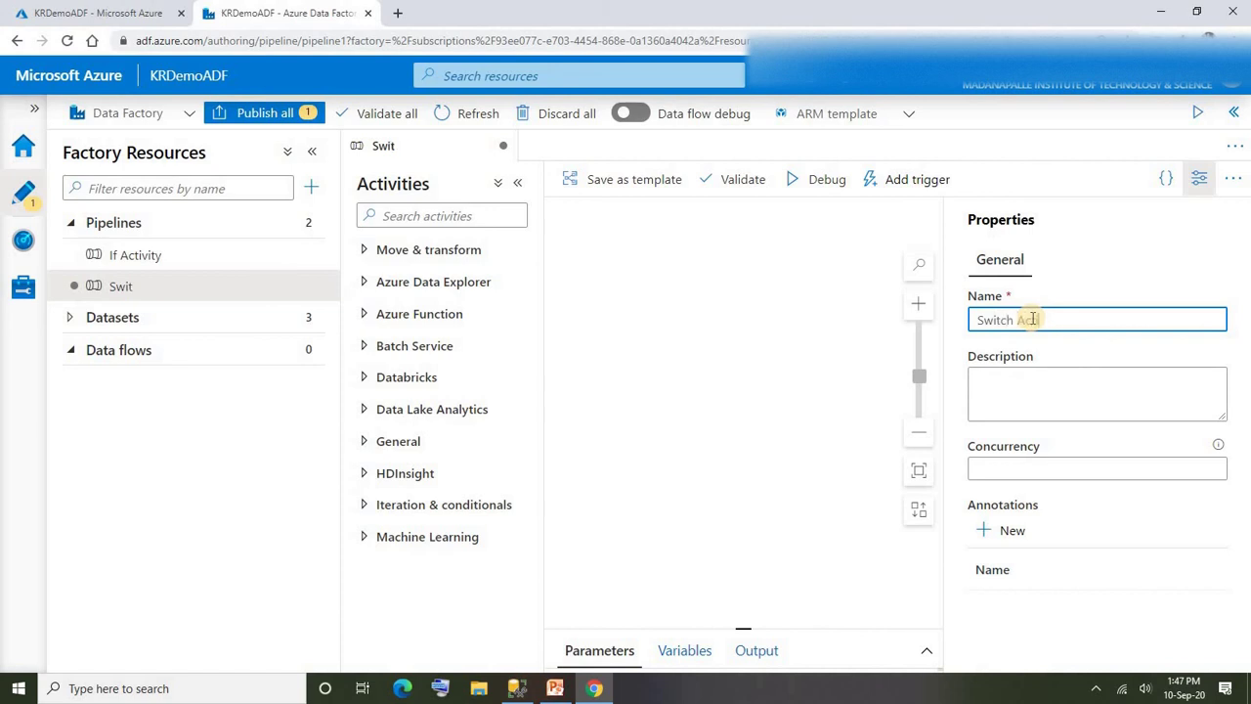
{"action": "type", "text": "tivity"}
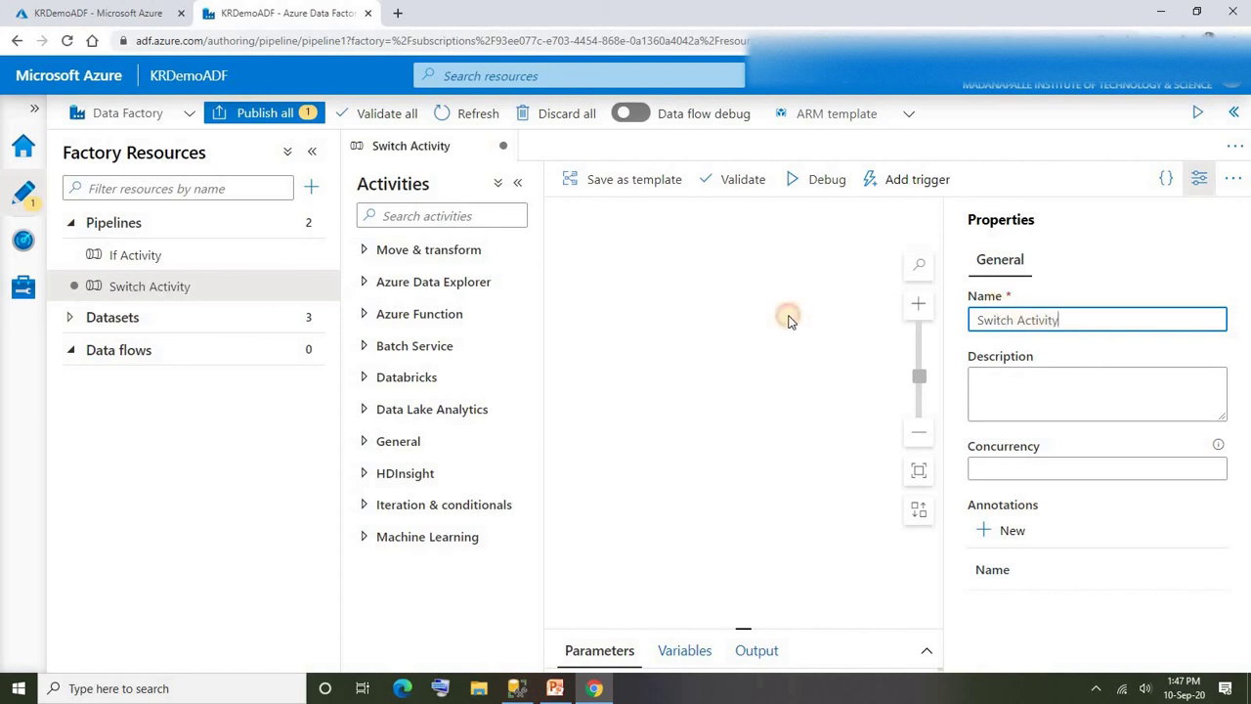
{"action": "left_click", "coordinate": [789, 321]}
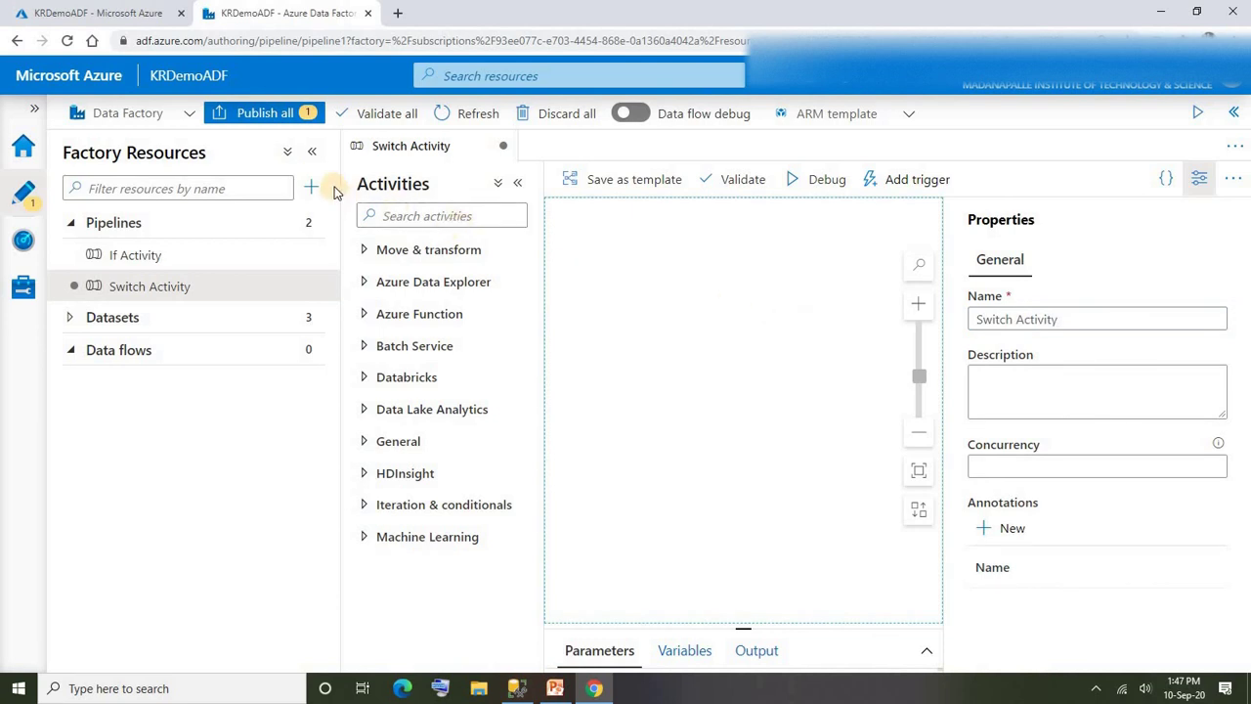
Step: Find the Switch activity by searching "swi", add it to the pipeline canvas, and clear the activity search
{"action": "left_click_drag", "start_coordinate": [340, 192], "coordinate": [274, 192]}
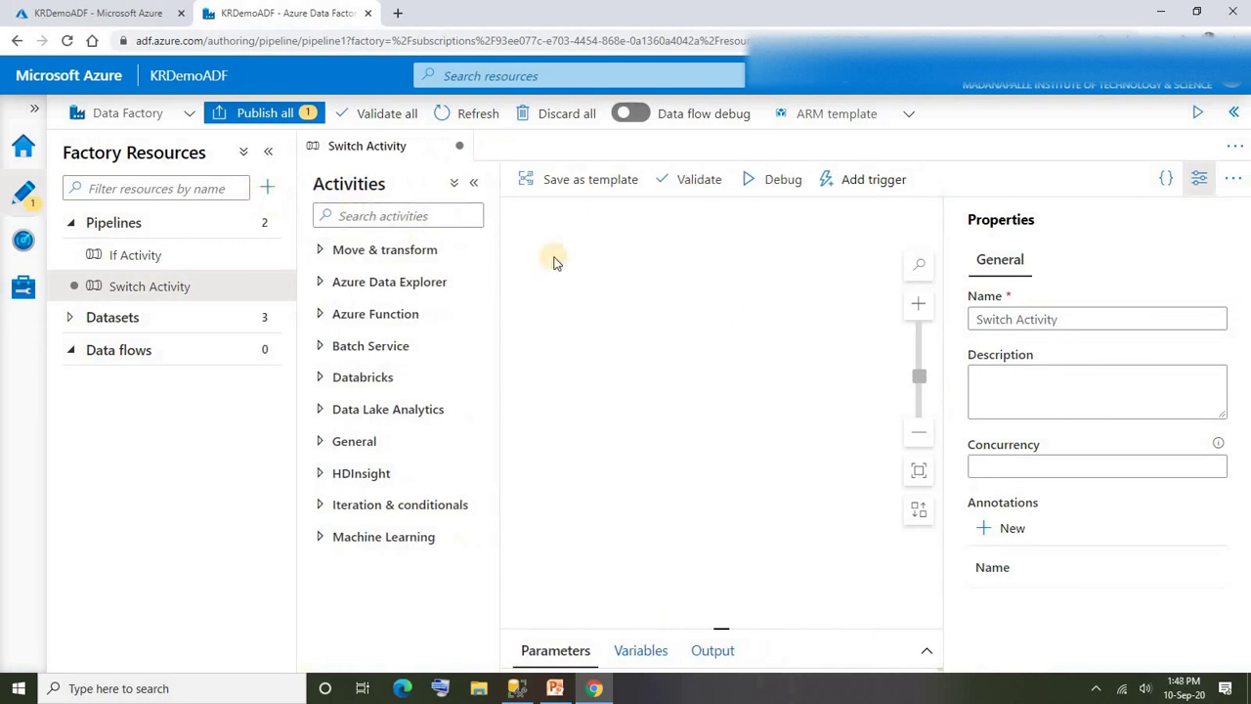
{"action": "left_click", "coordinate": [382, 216]}
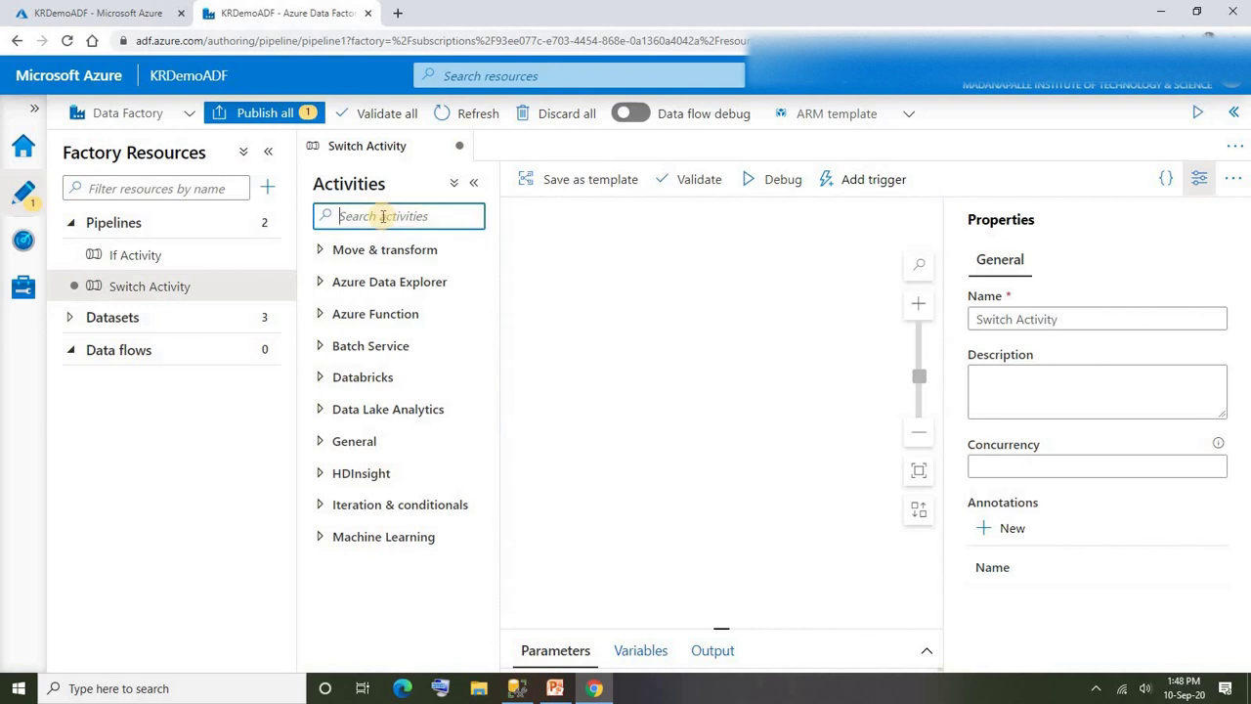
{"action": "type", "text": "swi"}
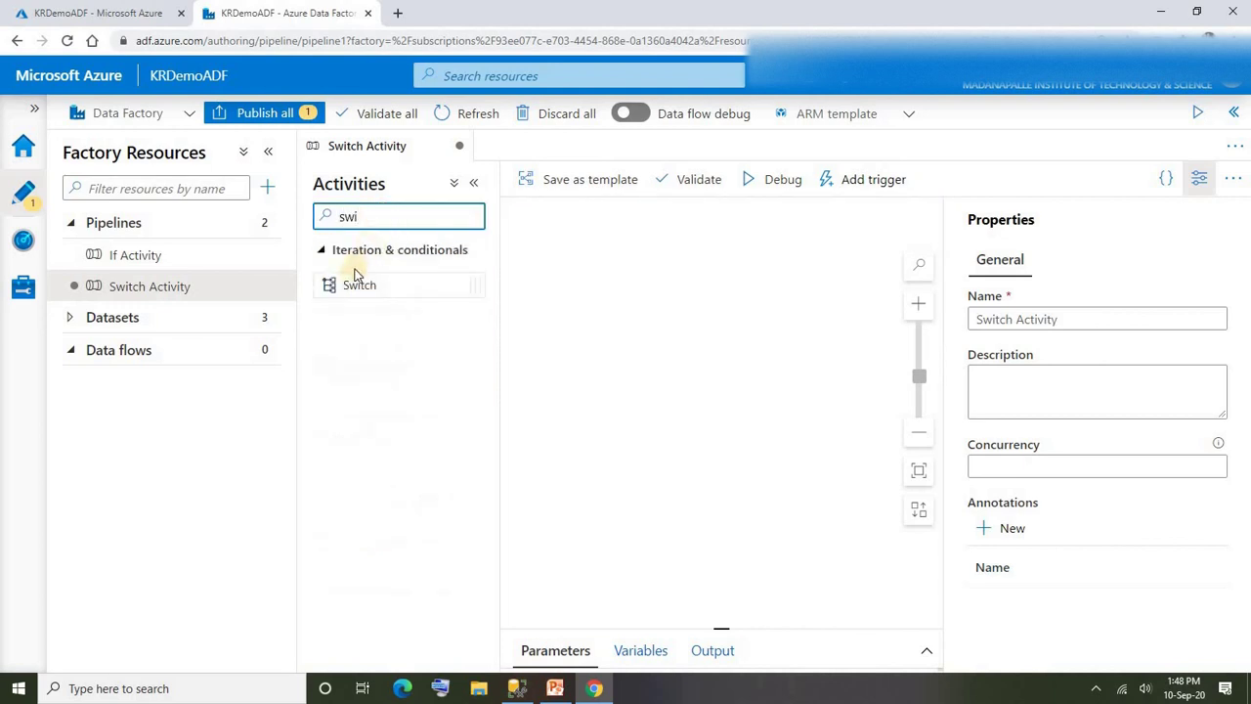
{"action": "left_click_drag", "start_coordinate": [352, 287], "coordinate": [591, 269]}
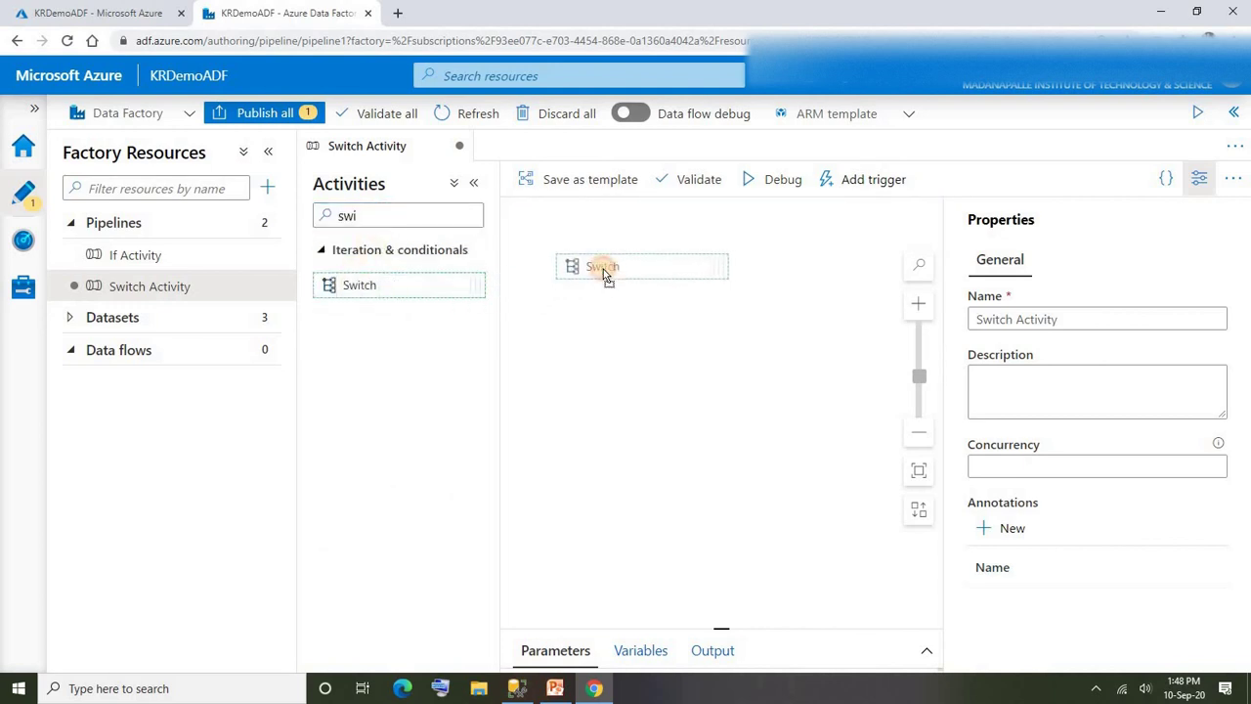
{"action": "left_click", "coordinate": [398, 207]}
{"action": "key", "text": "BackSpace"}
{"action": "key", "text": "BackSpace"}
{"action": "key", "text": "BackSpace"}
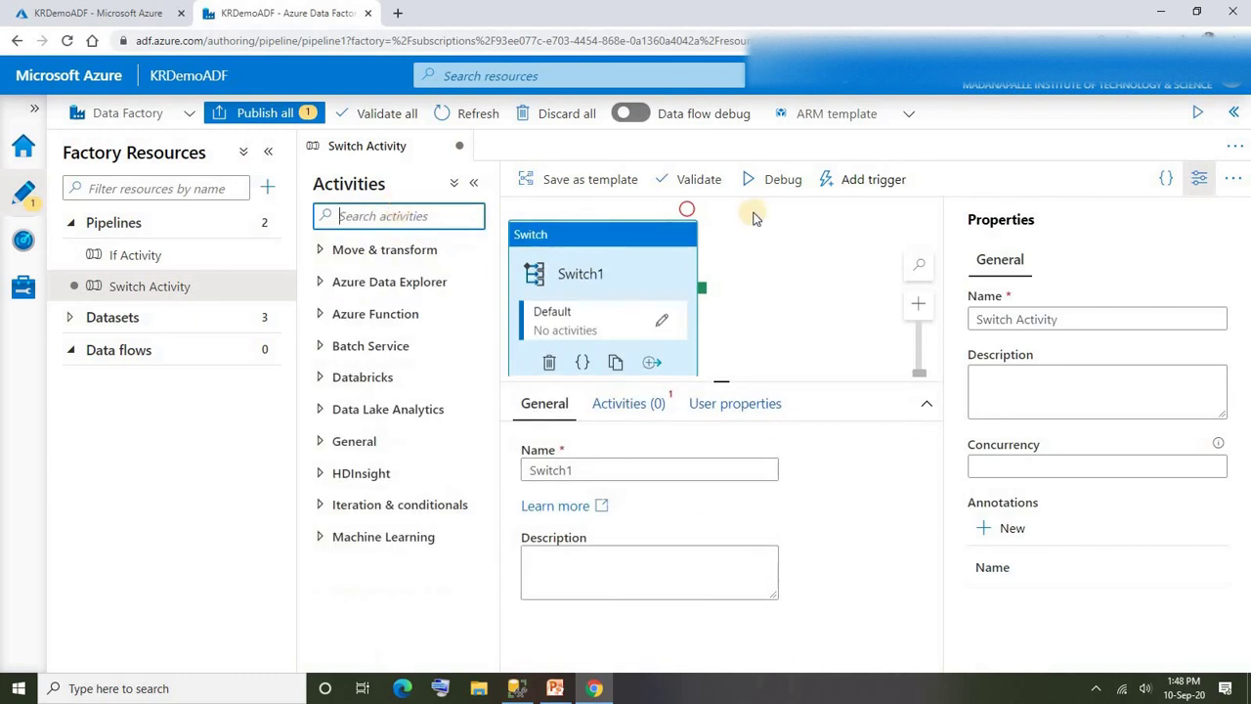
{"action": "left_click", "coordinate": [803, 241]}
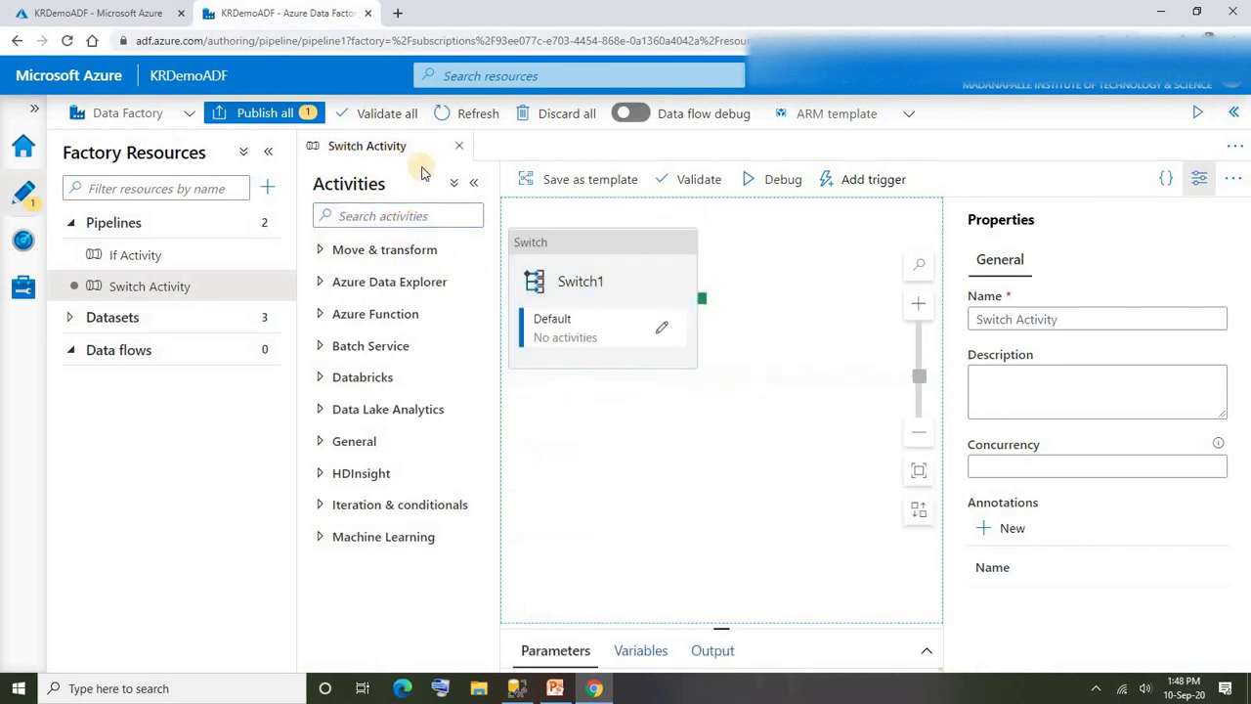
Step: Add a pipeline parameter named City of type String with the default value London
{"action": "left_click", "coordinate": [266, 157]}
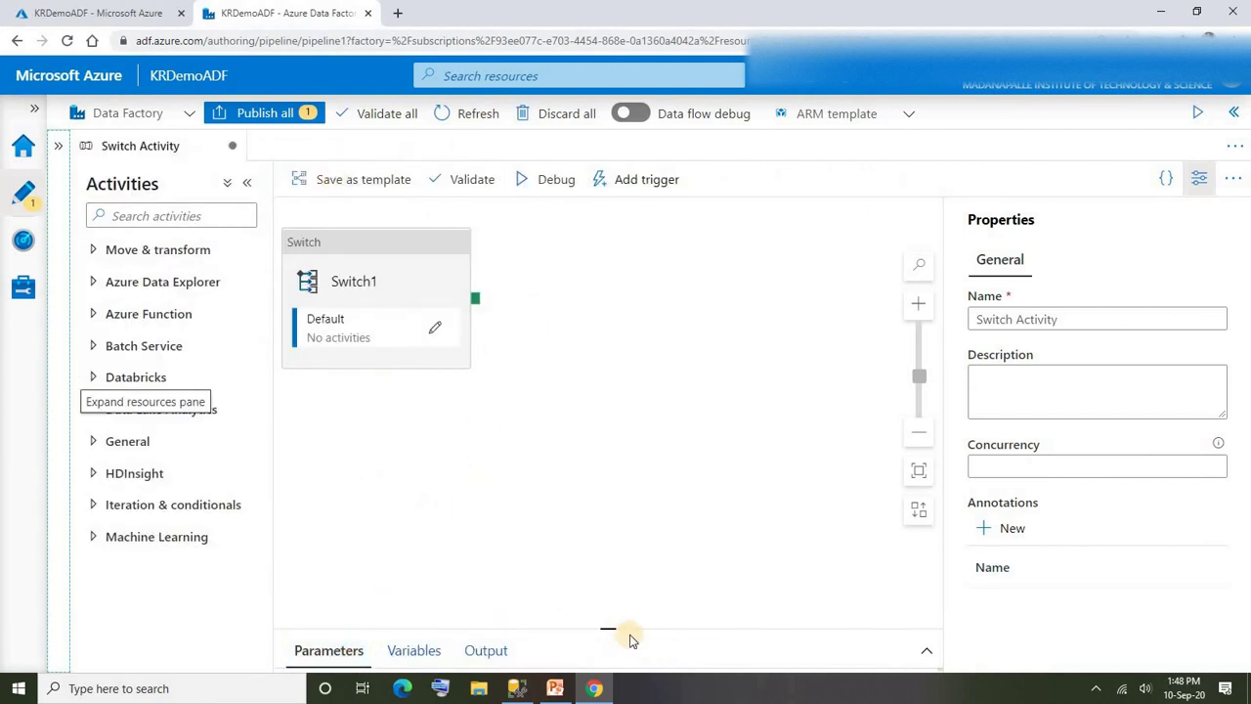
{"action": "left_click_drag", "start_coordinate": [609, 625], "coordinate": [593, 455]}
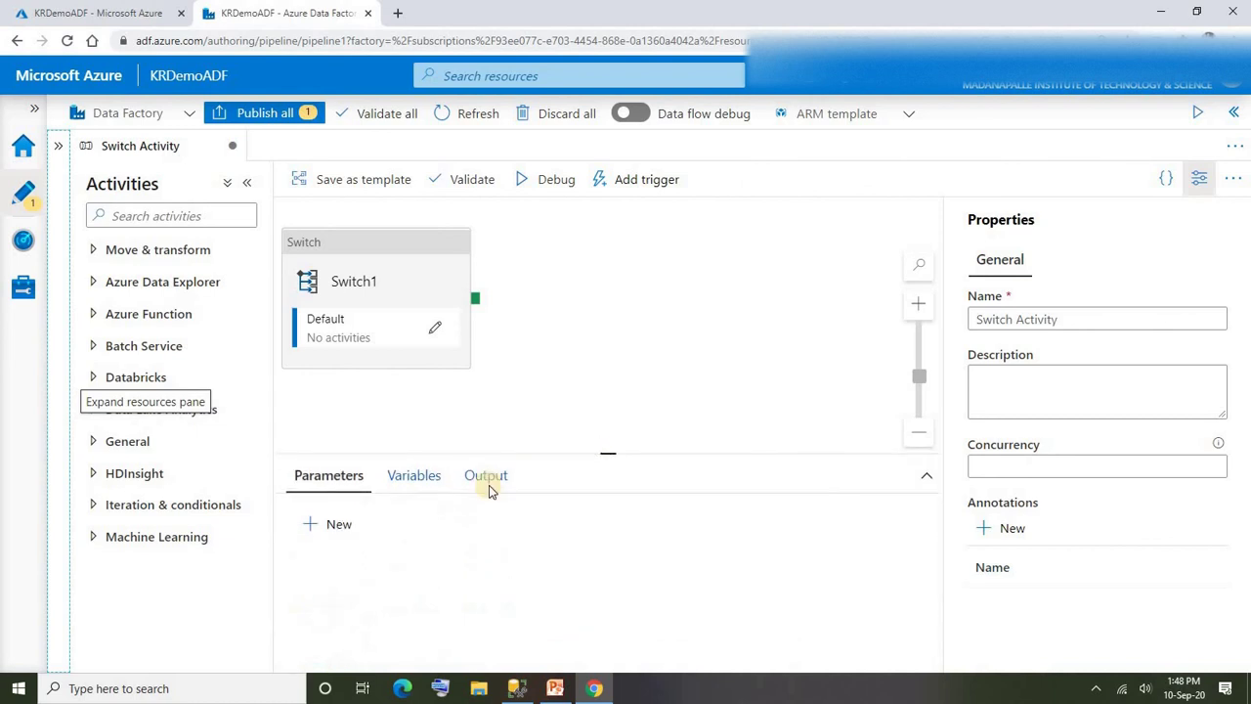
{"action": "right_click", "coordinate": [593, 455]}
{"action": "left_click", "coordinate": [345, 526]}
{"action": "left_click", "coordinate": [344, 523]}
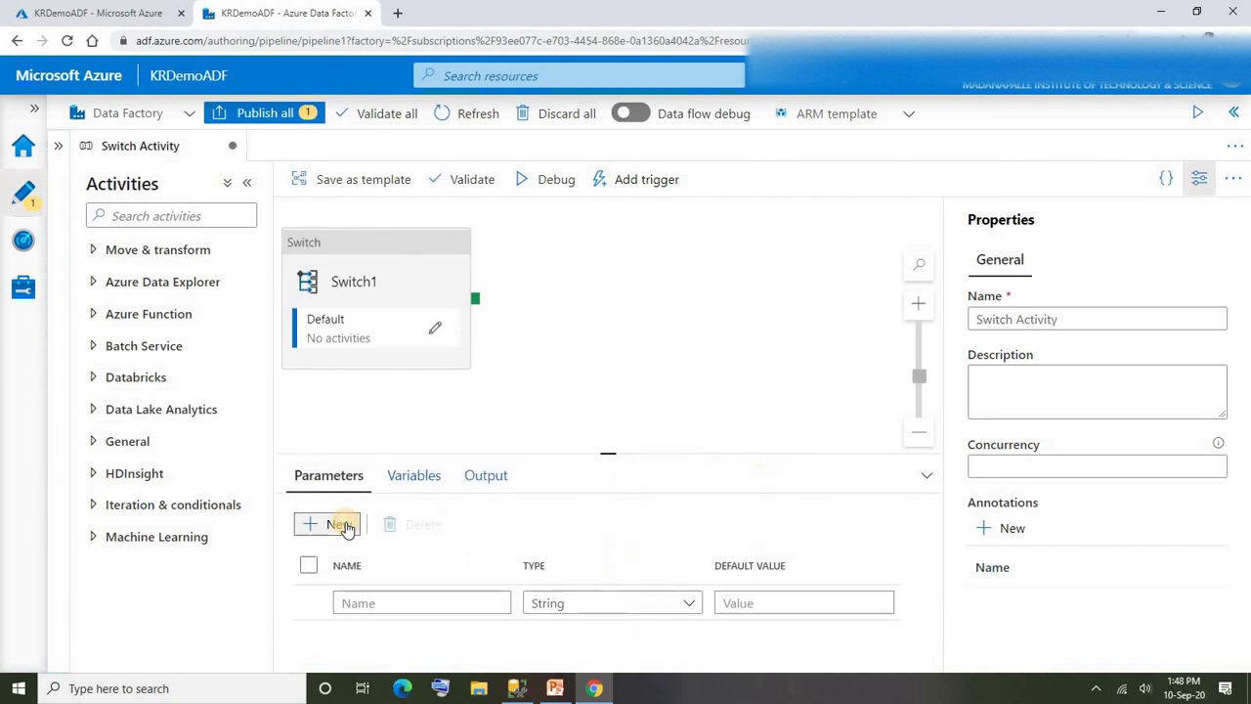
{"action": "left_click", "coordinate": [381, 598]}
{"action": "type", "text": "c"}
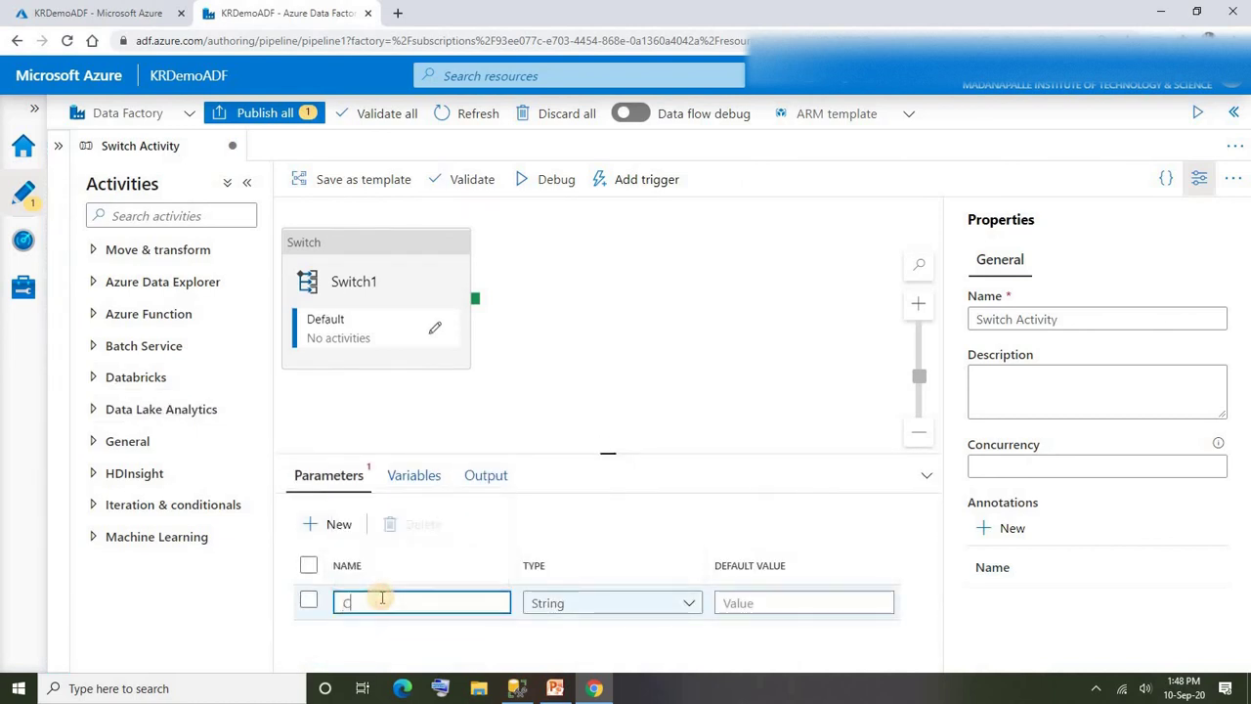
{"action": "type", "text": "ity"}
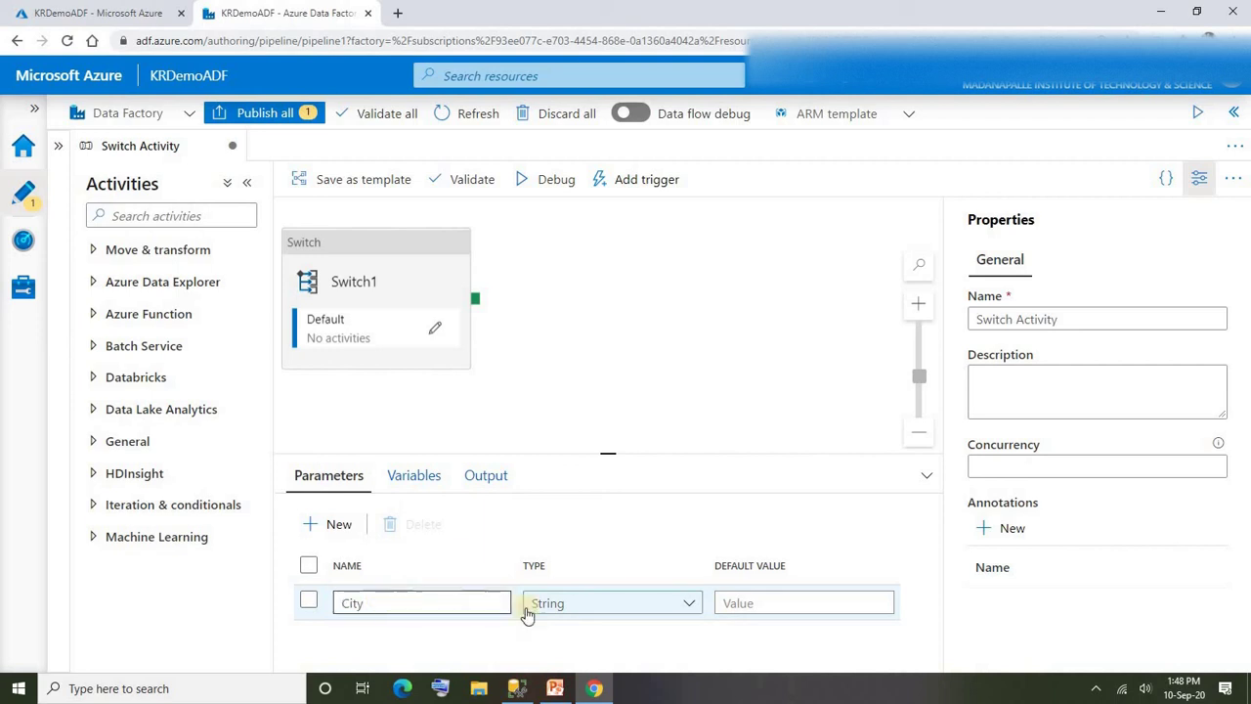
{"action": "left_click", "coordinate": [740, 601]}
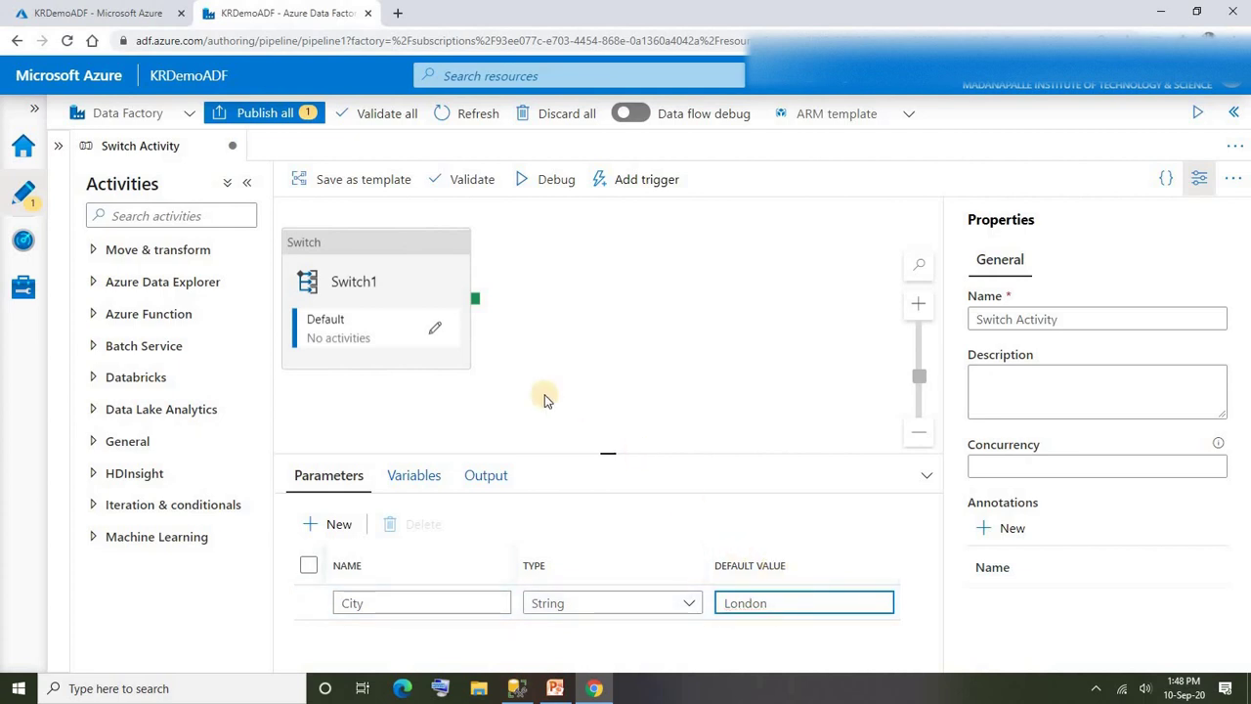
Step: Add two cases to the Switch1 activity beside its default case
{"action": "left_click", "coordinate": [372, 255]}
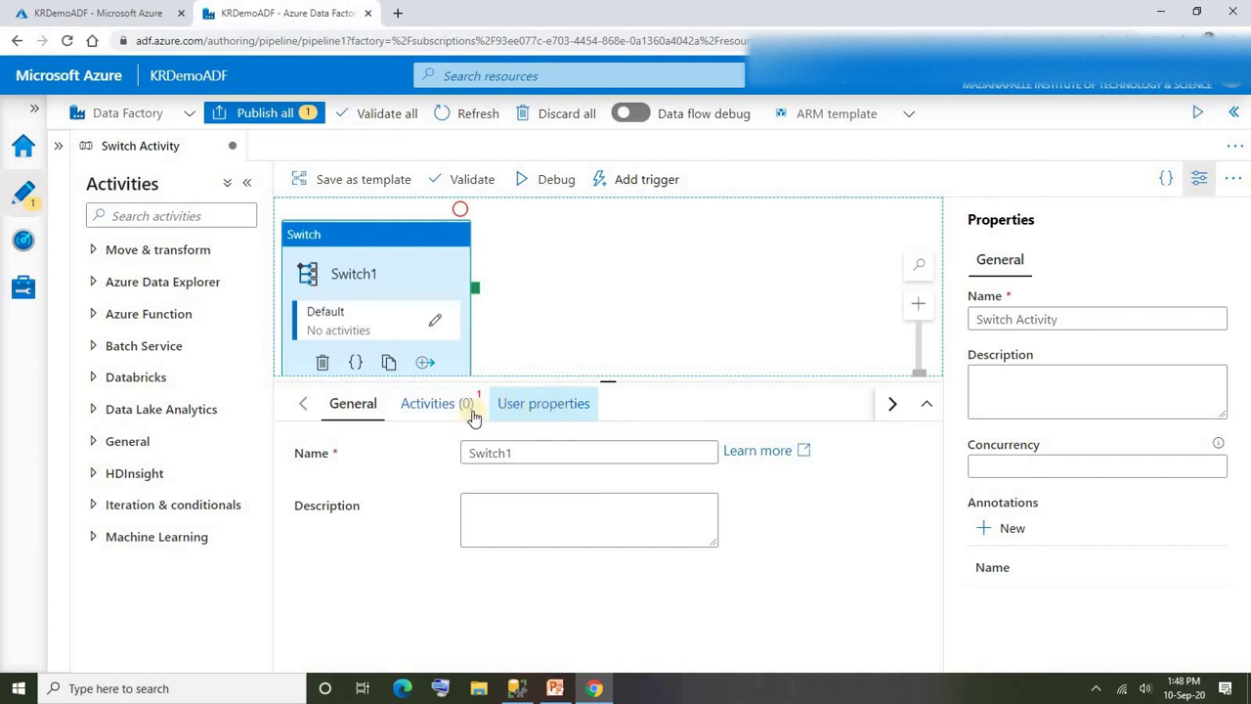
{"action": "left_click", "coordinate": [541, 451]}
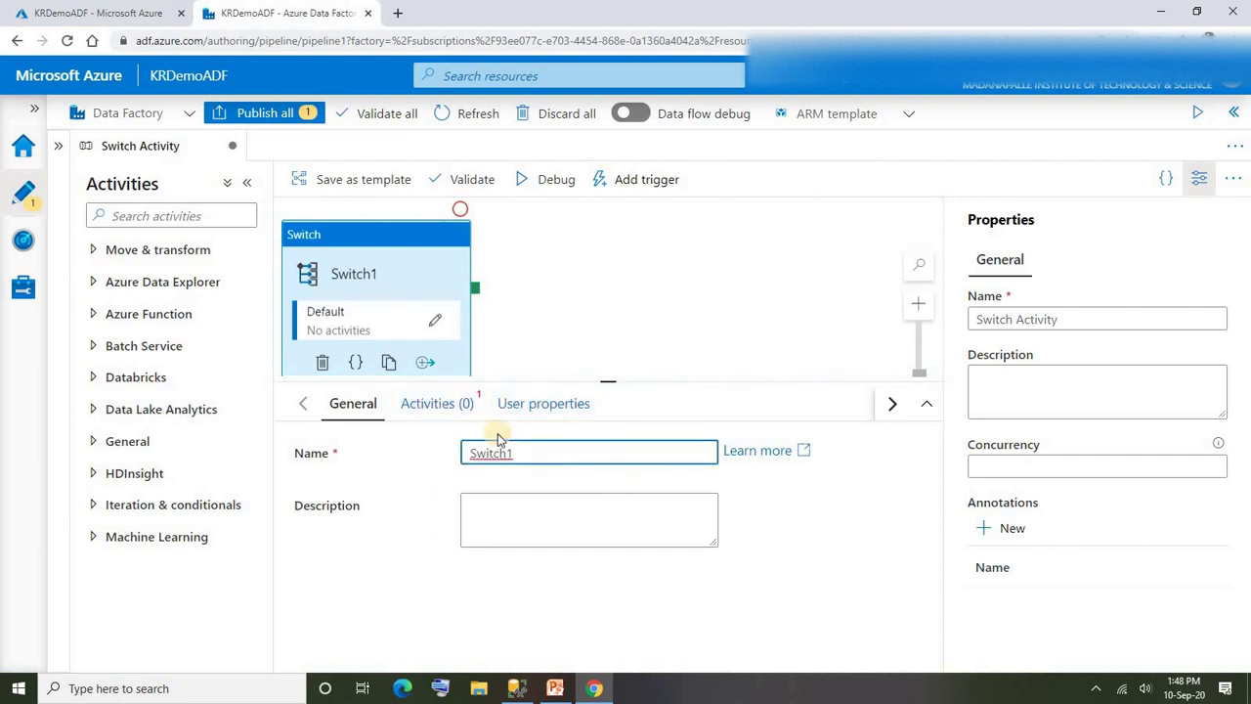
{"action": "left_click", "coordinate": [425, 409]}
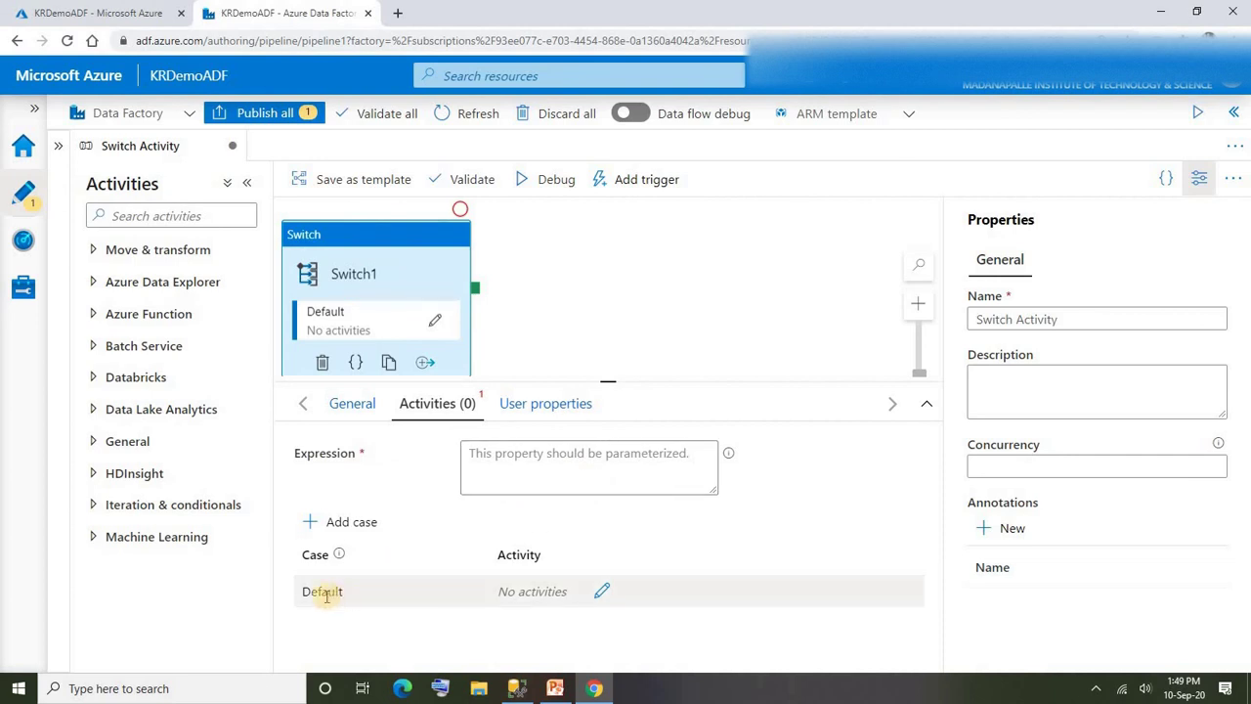
{"action": "left_click", "coordinate": [339, 523]}
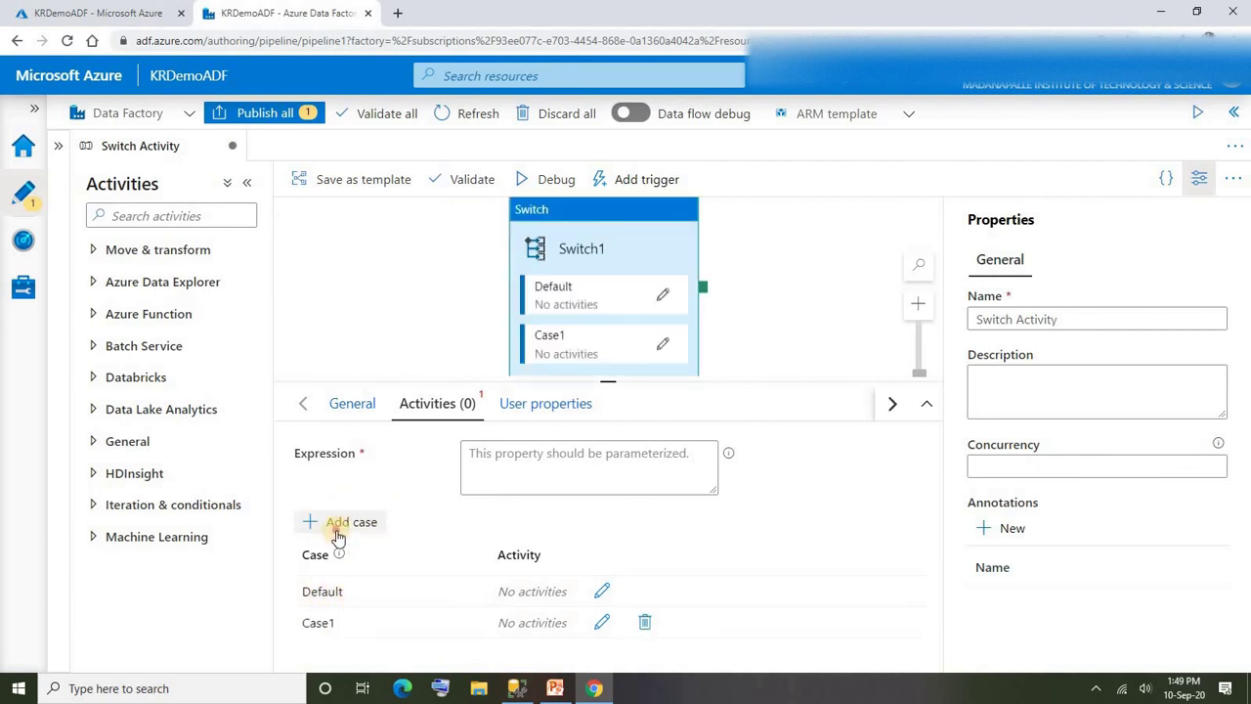
{"action": "left_click", "coordinate": [337, 525]}
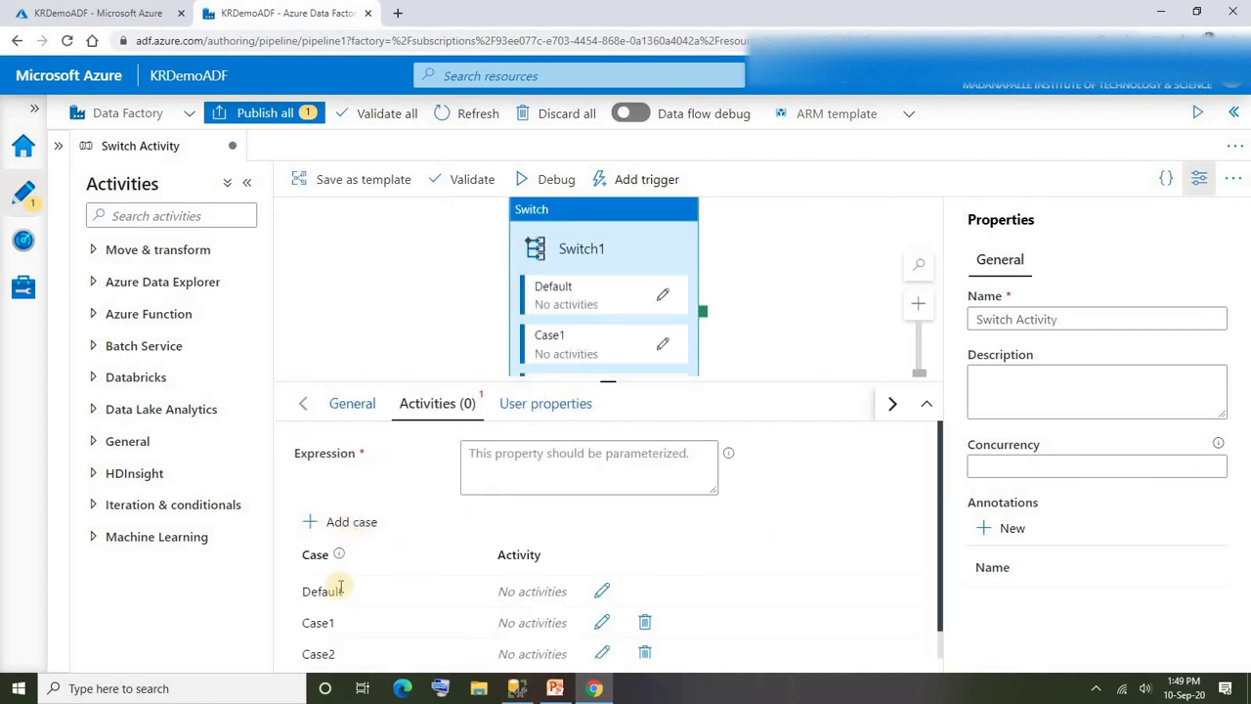
Step: Rename Case1 of the Switch activity to London and add a Copy data activity inside it
{"action": "left_click", "coordinate": [329, 622]}
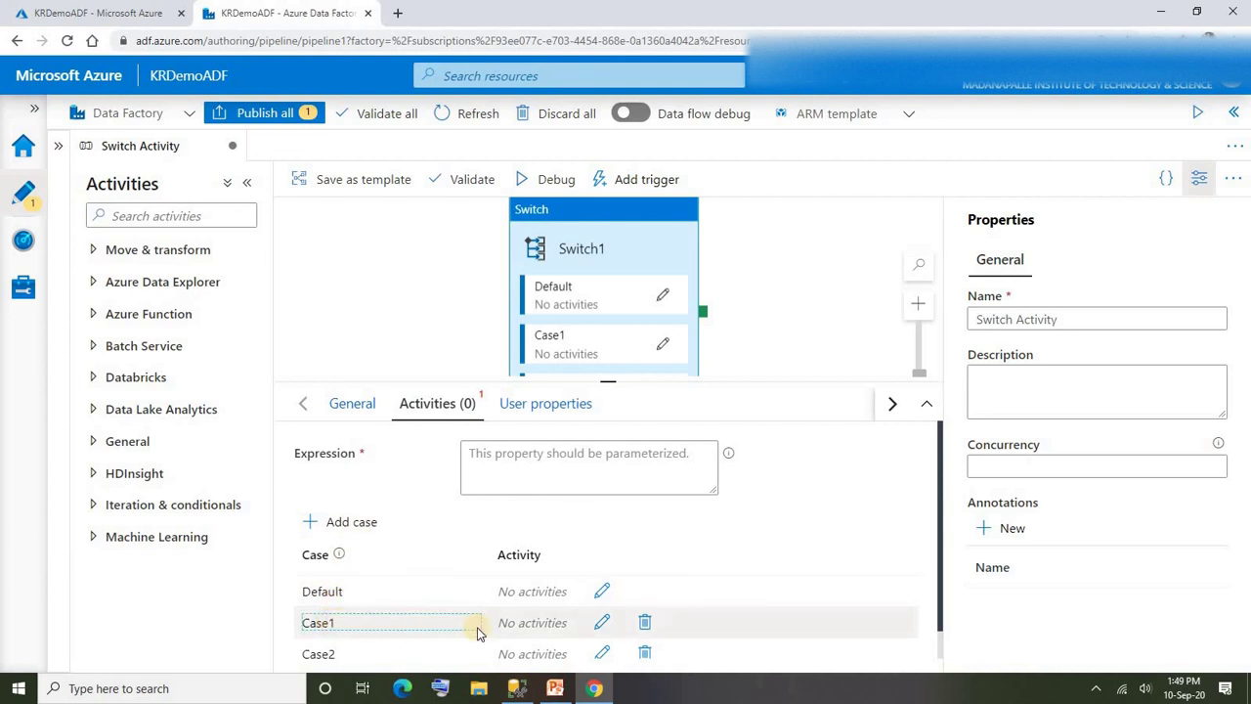
{"action": "left_click", "coordinate": [601, 623]}
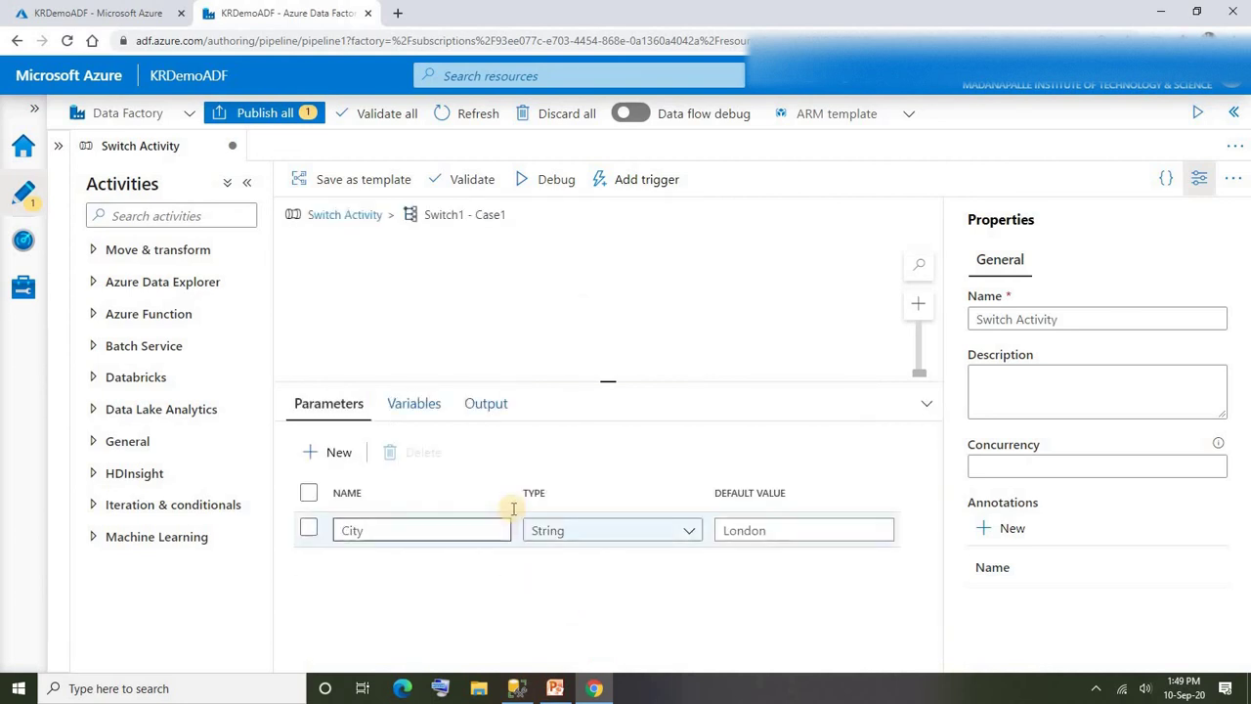
{"action": "left_click_drag", "start_coordinate": [516, 523], "coordinate": [389, 525]}
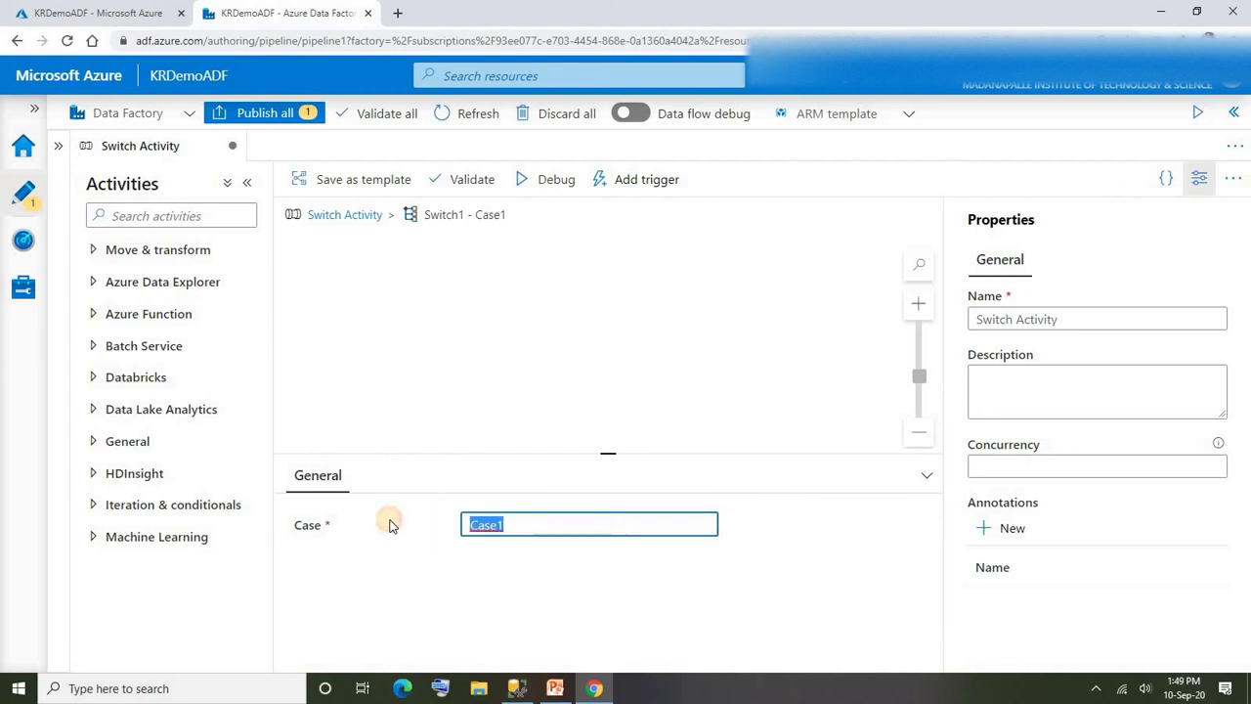
{"action": "type", "text": "London"}
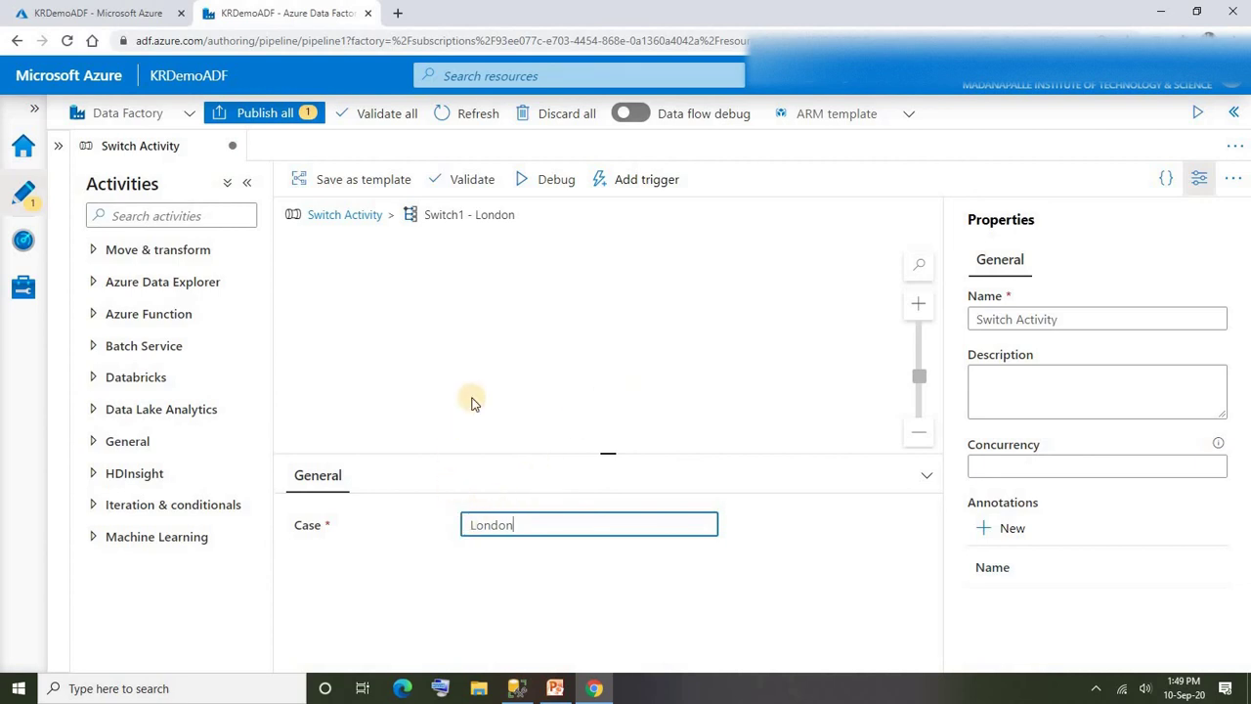
{"action": "left_click", "coordinate": [95, 254]}
{"action": "left_click_drag", "start_coordinate": [167, 288], "coordinate": [420, 290]}
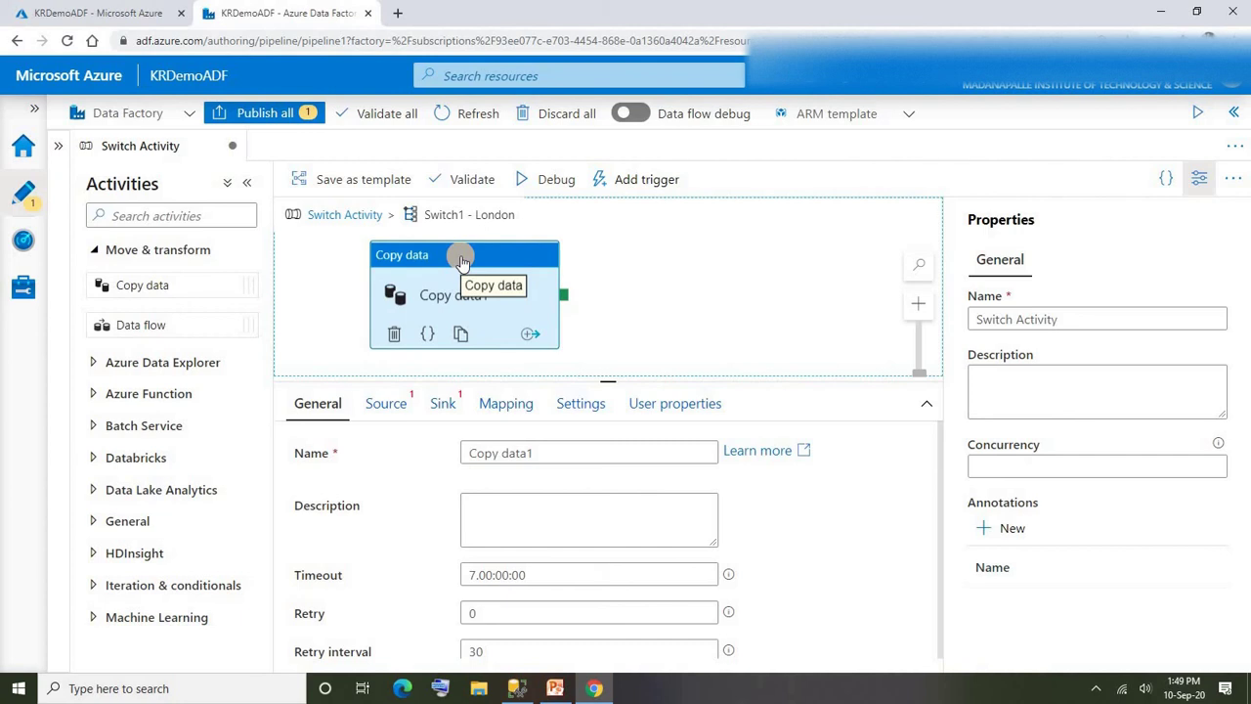
Step: Set the copy activity's source dataset to Adworks and open that dataset's connection settings
{"action": "left_click", "coordinate": [383, 408]}
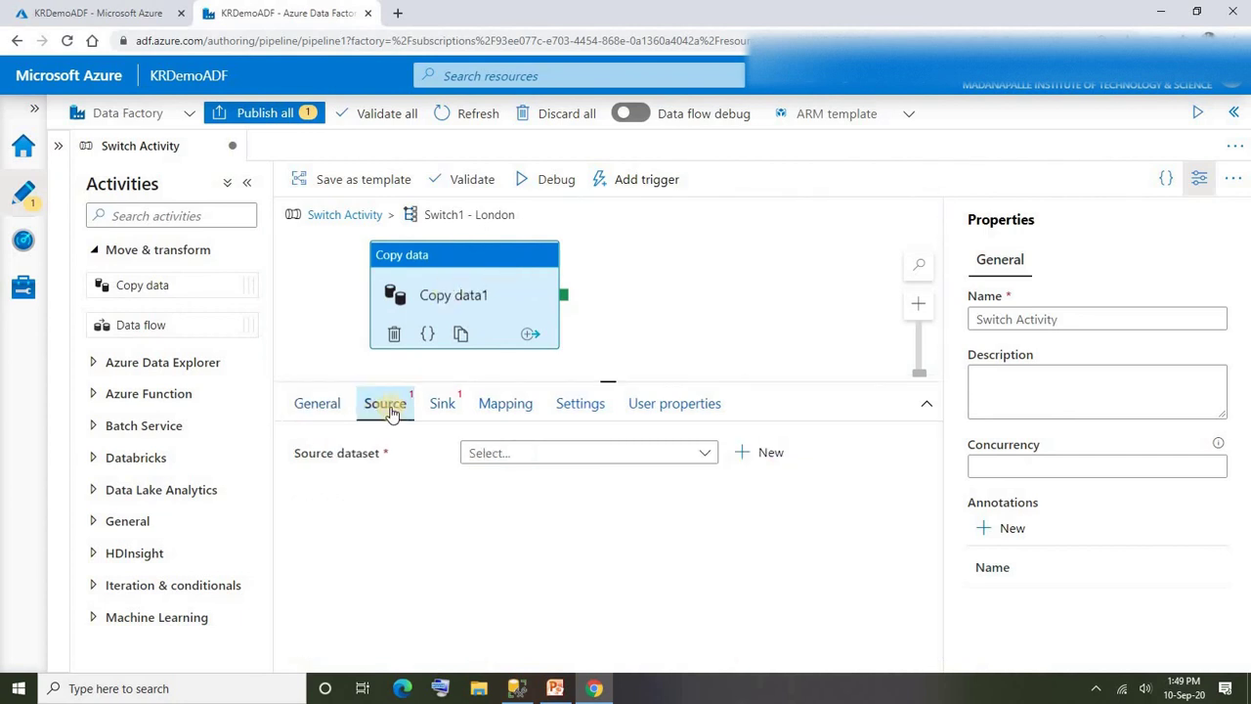
{"action": "left_click", "coordinate": [549, 459]}
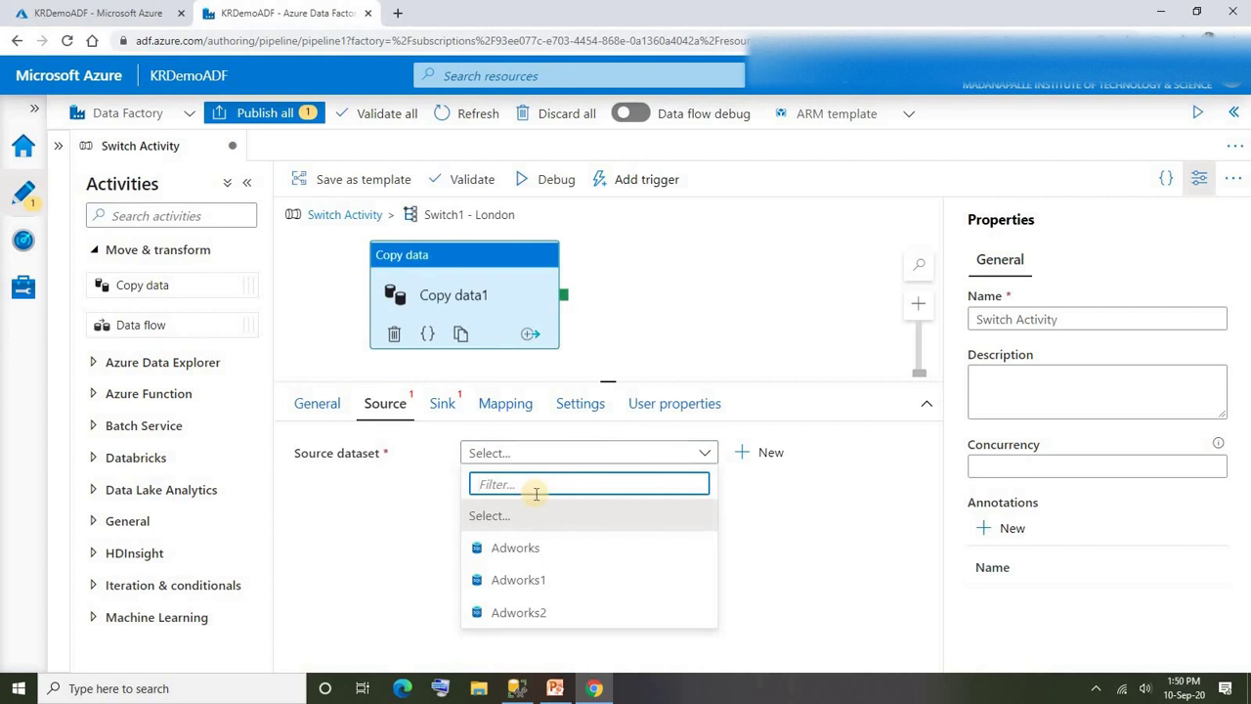
{"action": "left_click", "coordinate": [500, 548]}
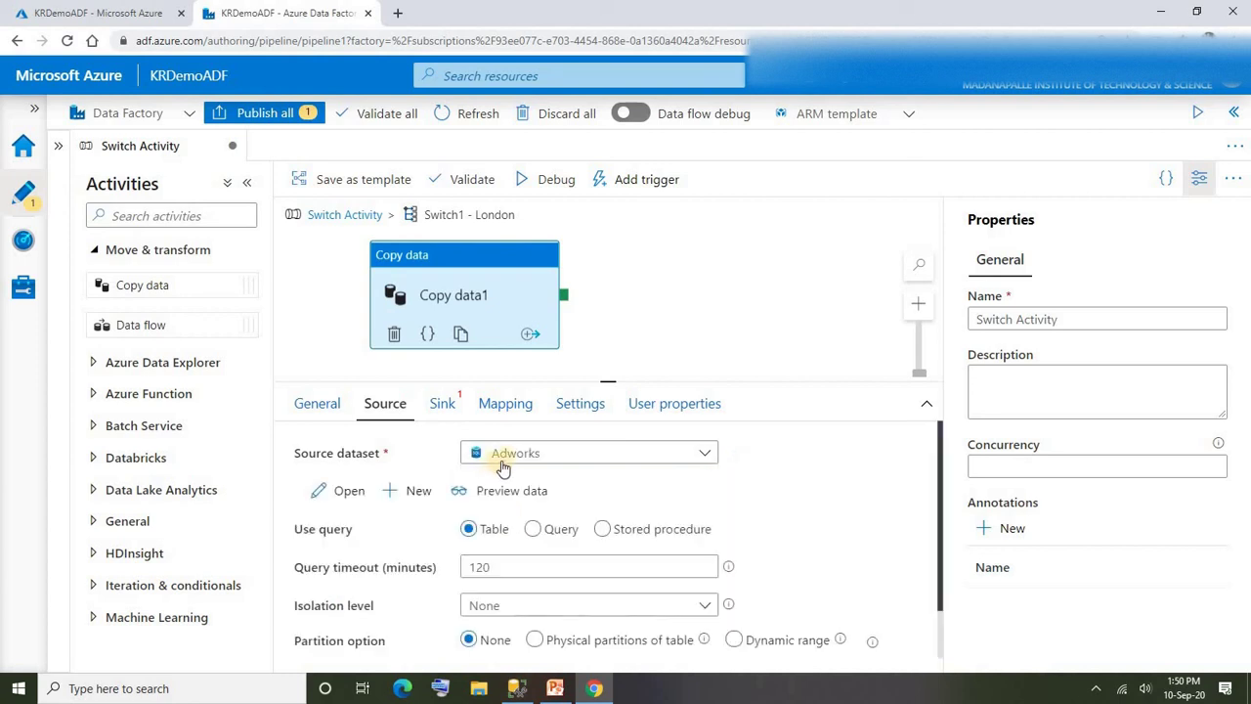
{"action": "left_click", "coordinate": [342, 491]}
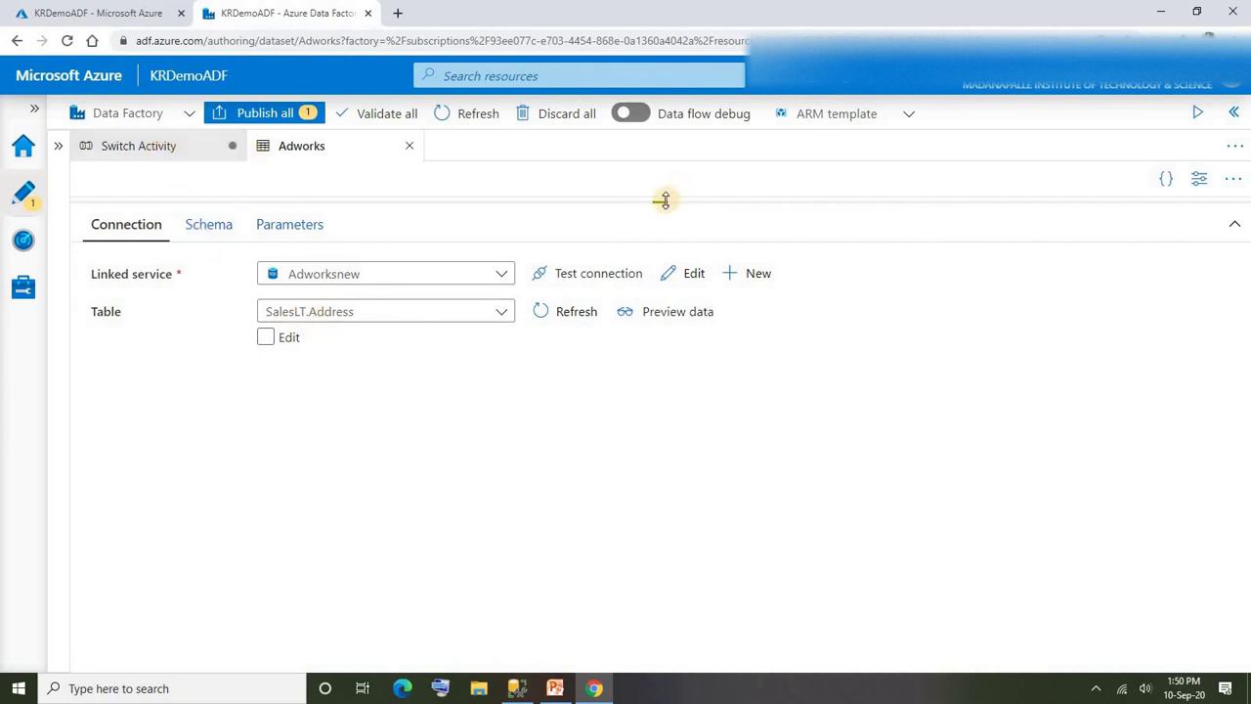
Step: Return to the Switch Activity pipeline and start a new Azure SQL Database dataset as the sink of the London copy activity
{"action": "left_click_drag", "start_coordinate": [662, 201], "coordinate": [664, 270]}
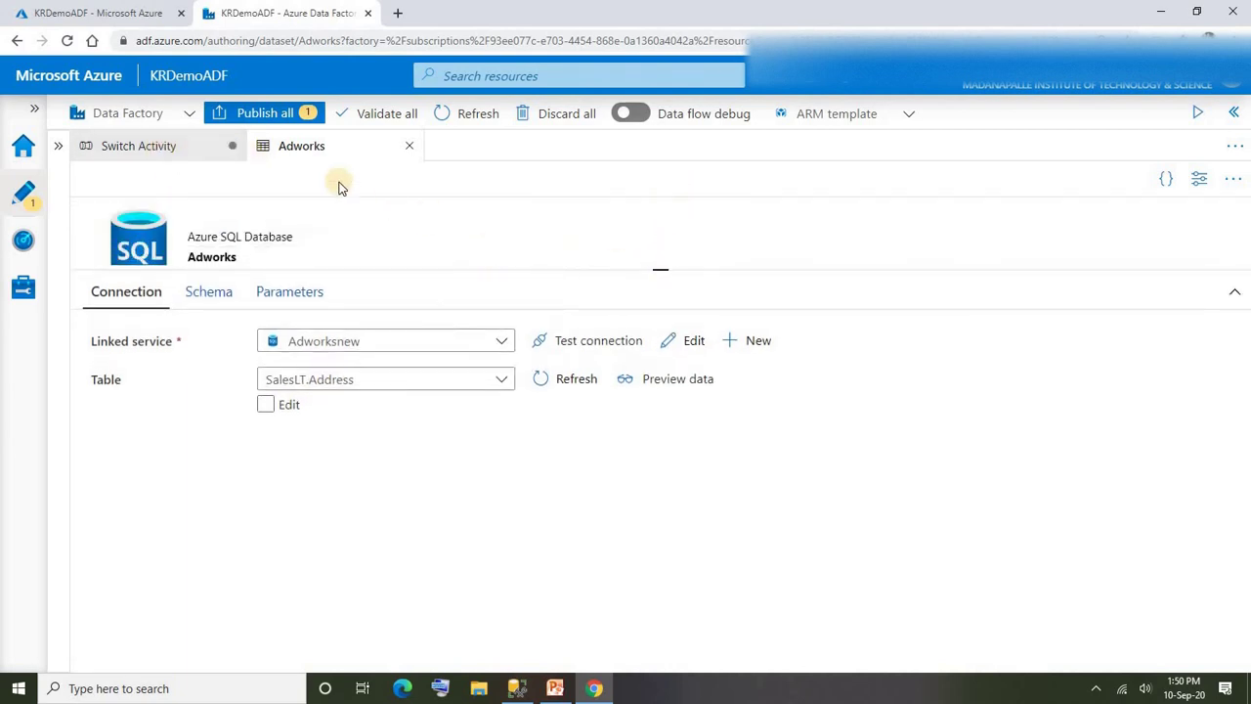
{"action": "left_click", "coordinate": [184, 146]}
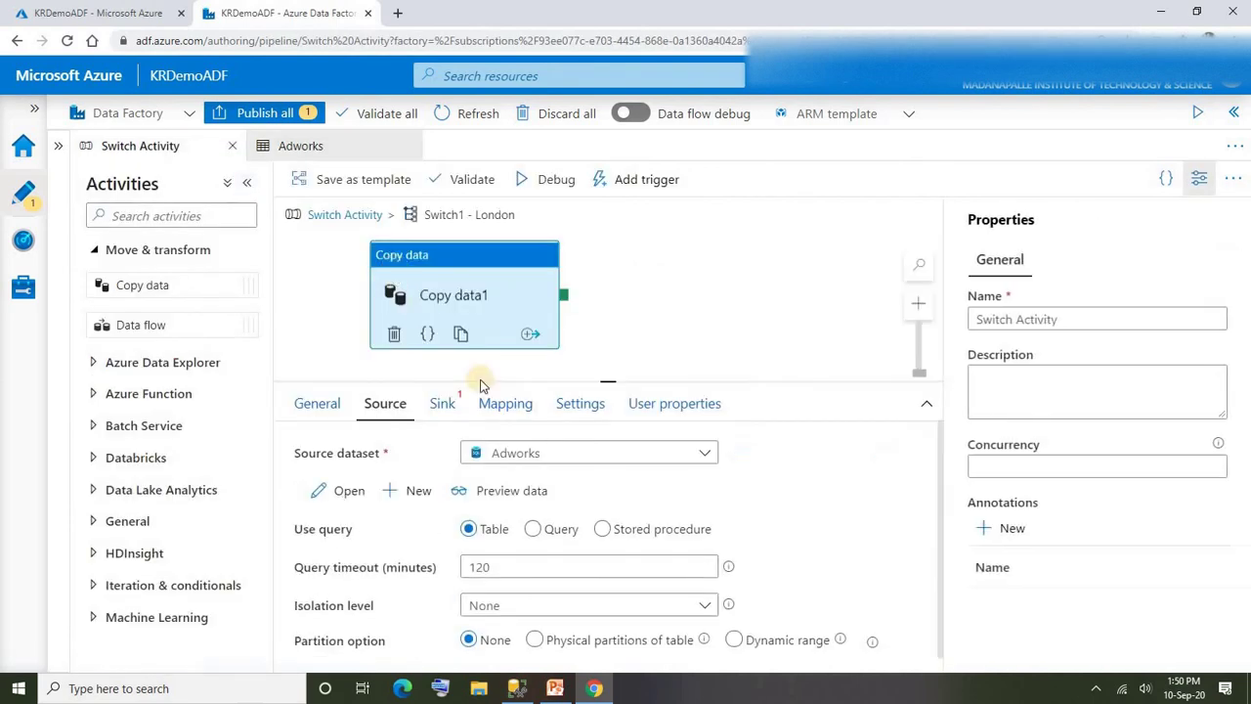
{"action": "left_click", "coordinate": [440, 404]}
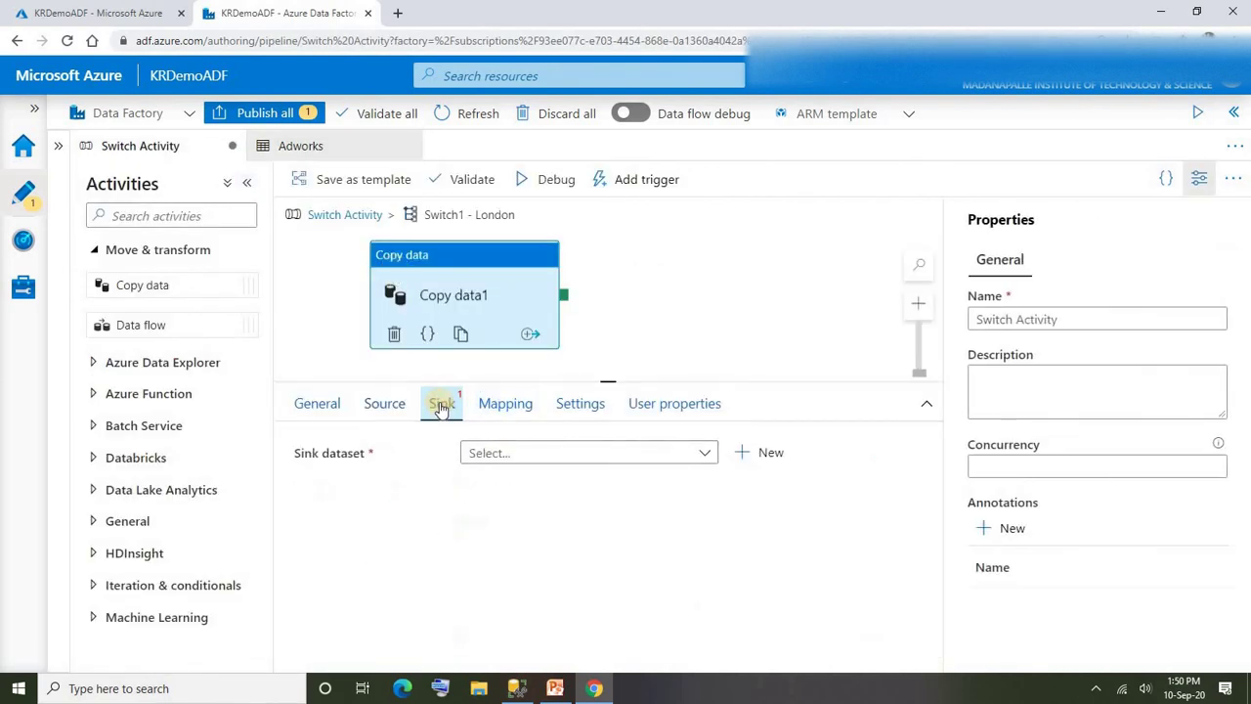
{"action": "left_click", "coordinate": [771, 454]}
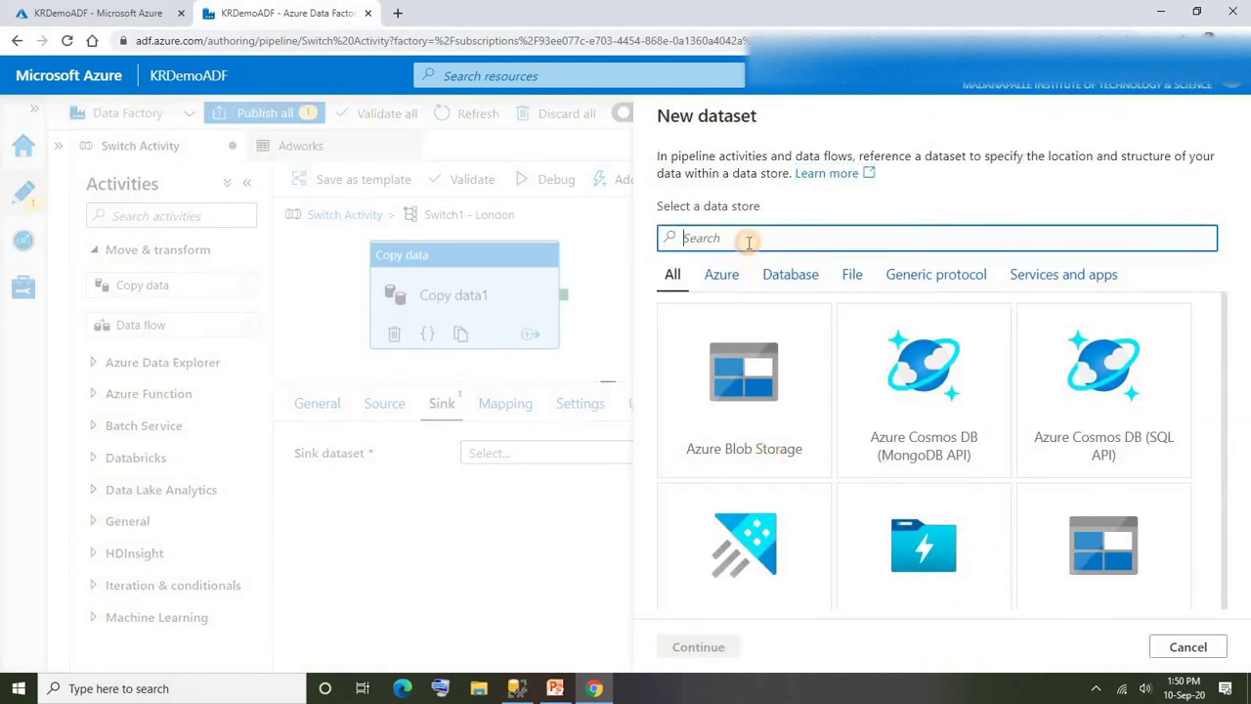
{"action": "type", "text": "azure sql"}
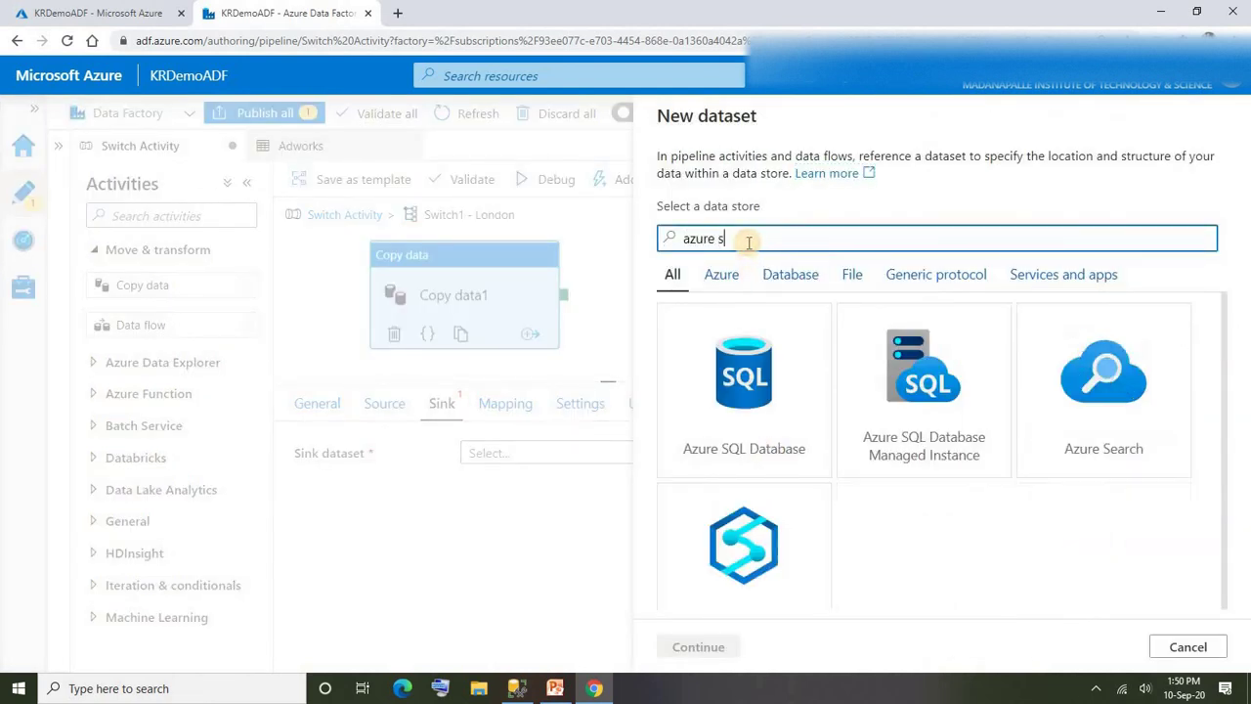
{"action": "left_click", "coordinate": [752, 370]}
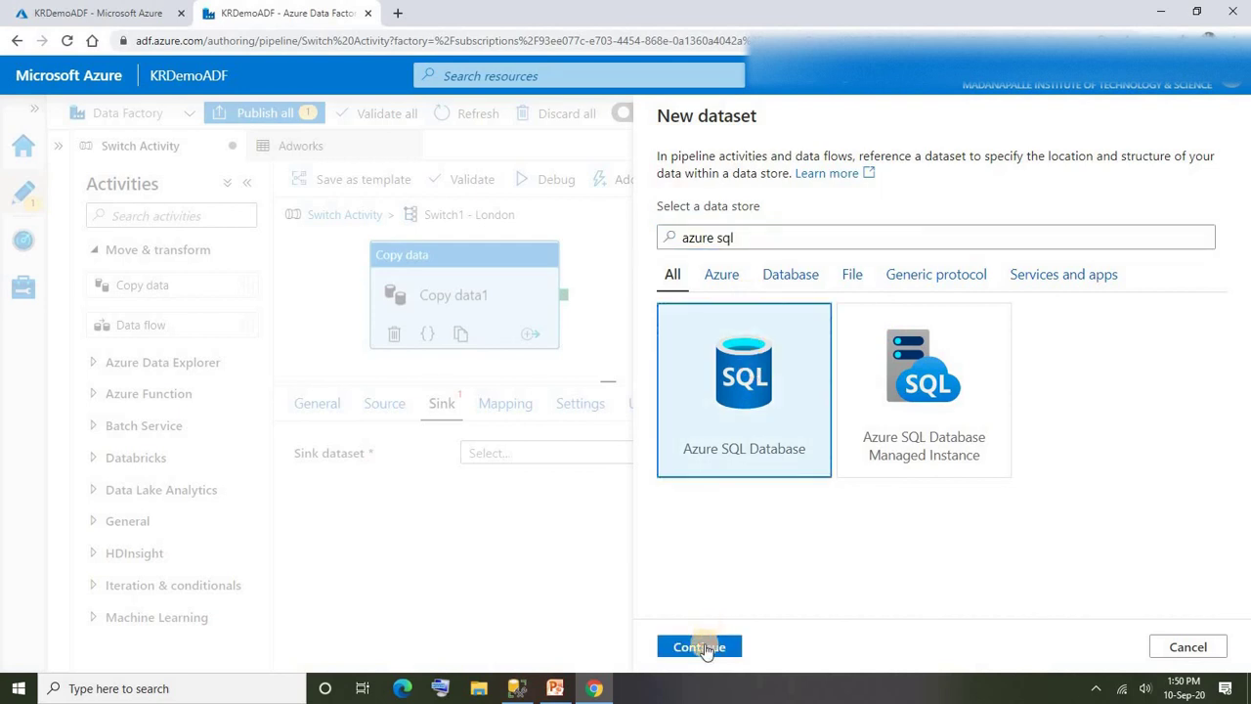
{"action": "left_click", "coordinate": [700, 647]}
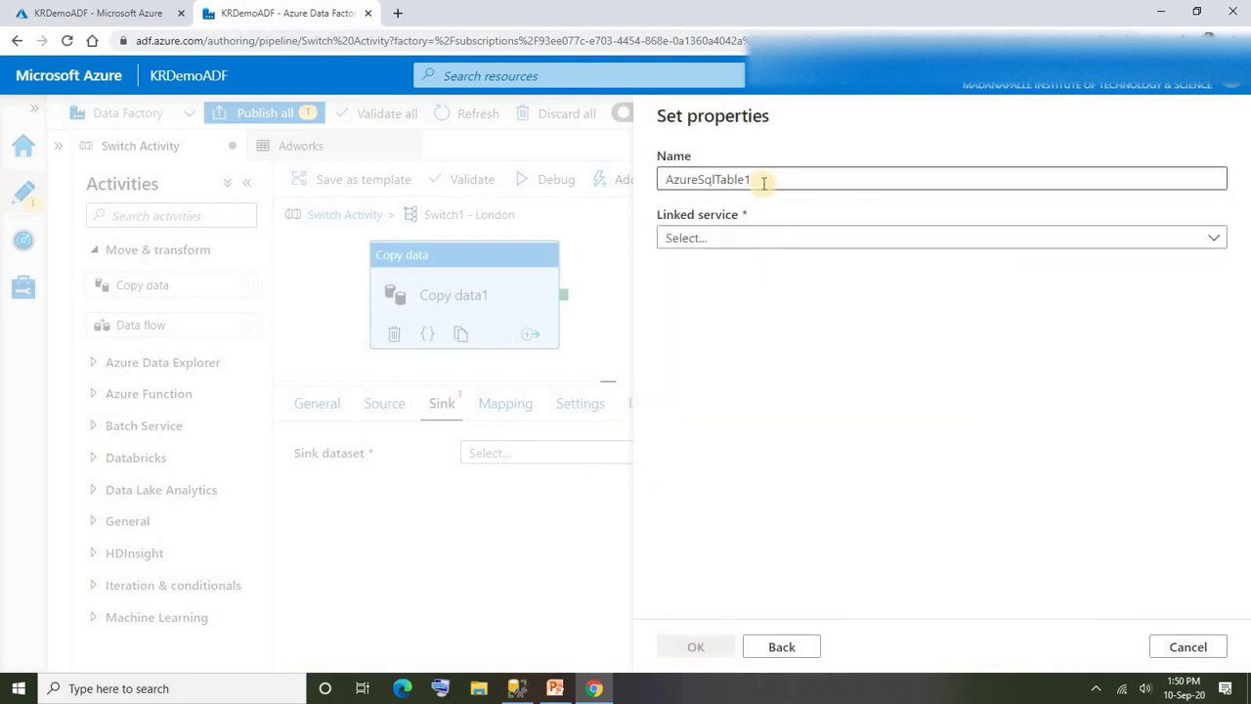
Step: Create the sink dataset as targetLondon, using linked service target and table dbo.address_london
{"action": "left_click_drag", "start_coordinate": [763, 182], "coordinate": [605, 186]}
{"action": "type", "text": "targetLondon"}
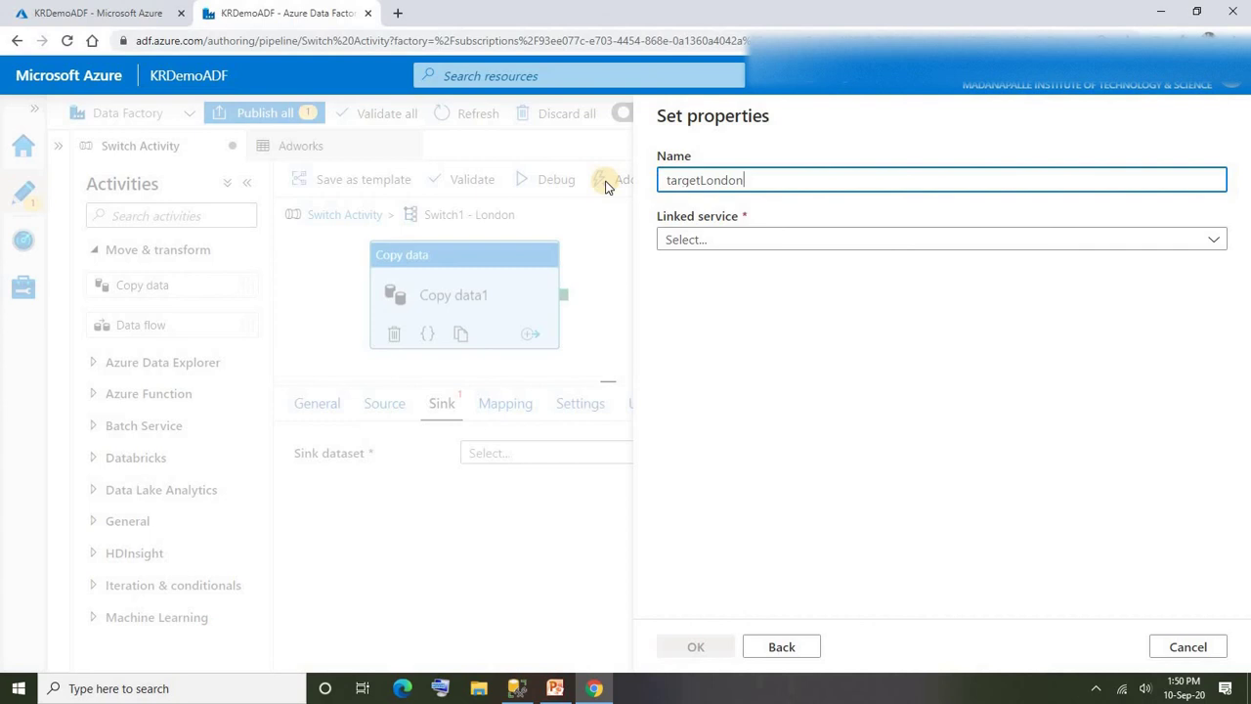
{"action": "left_click", "coordinate": [718, 242]}
{"action": "left_click", "coordinate": [682, 397]}
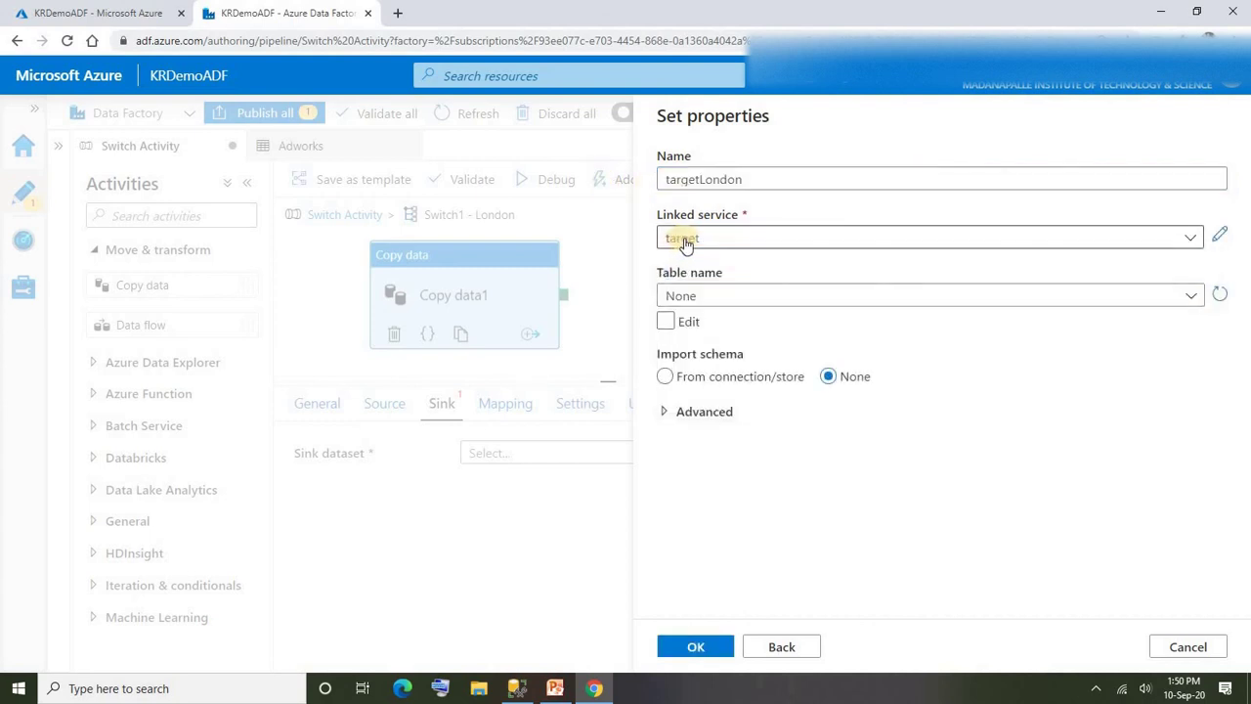
{"action": "left_click", "coordinate": [684, 298]}
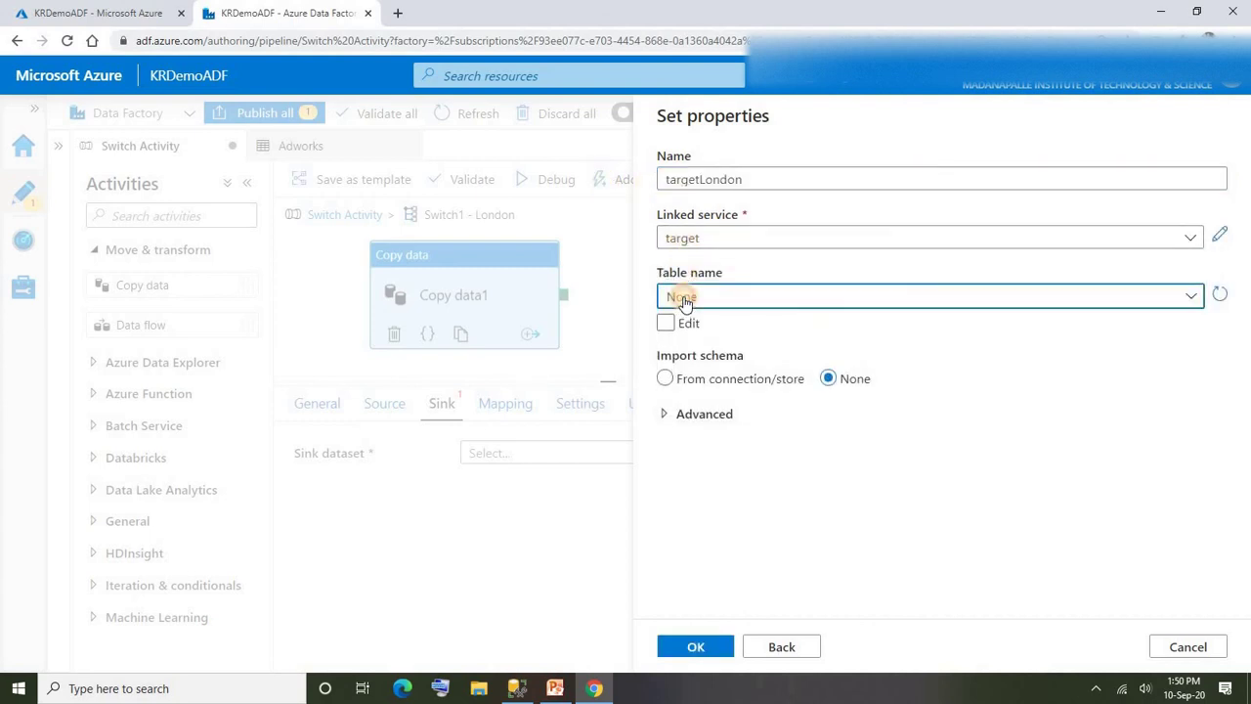
{"action": "left_click", "coordinate": [716, 423]}
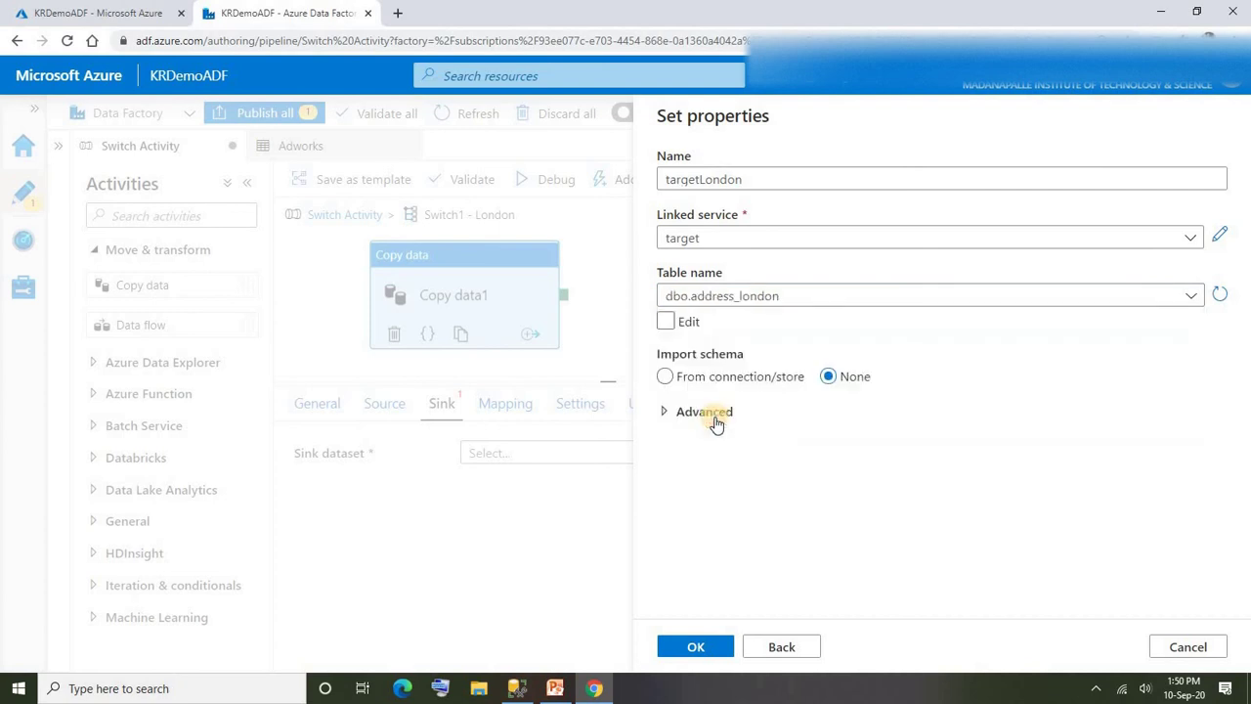
{"action": "left_click", "coordinate": [694, 653]}
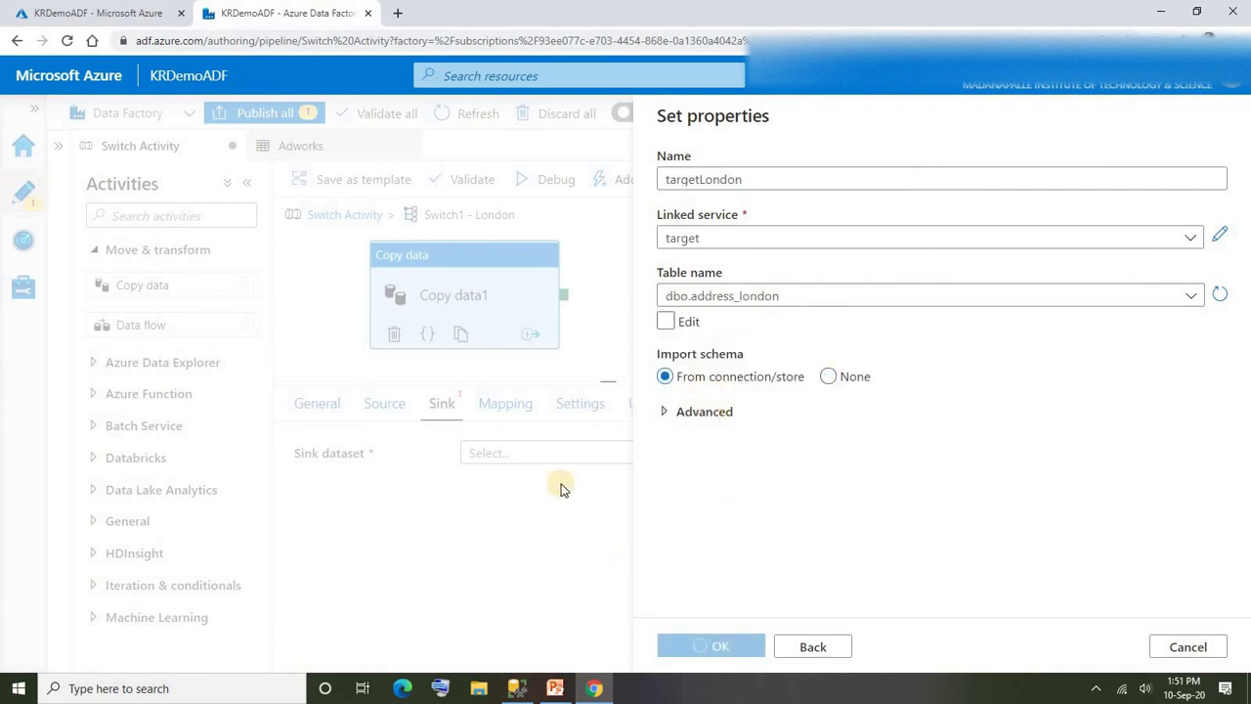
Step: Import the schemas into the London copy activity's column mapping and review the mapping and source settings
{"action": "left_click", "coordinate": [503, 408]}
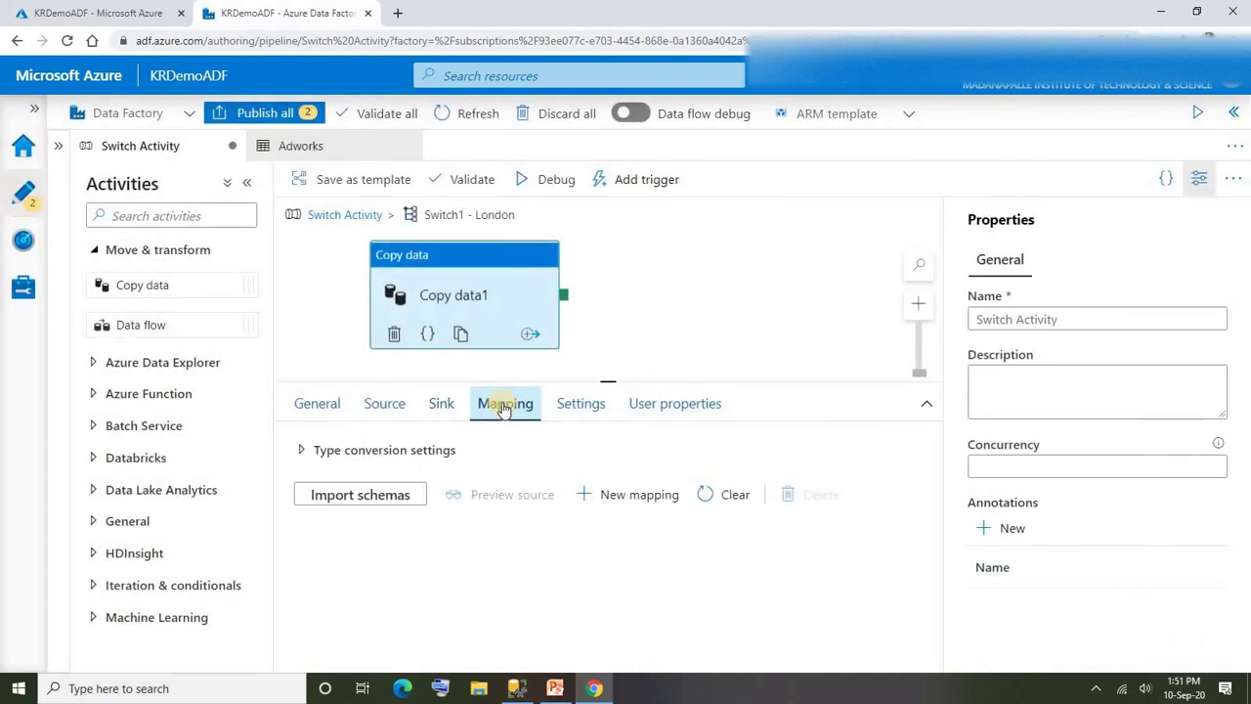
{"action": "left_click", "coordinate": [391, 494]}
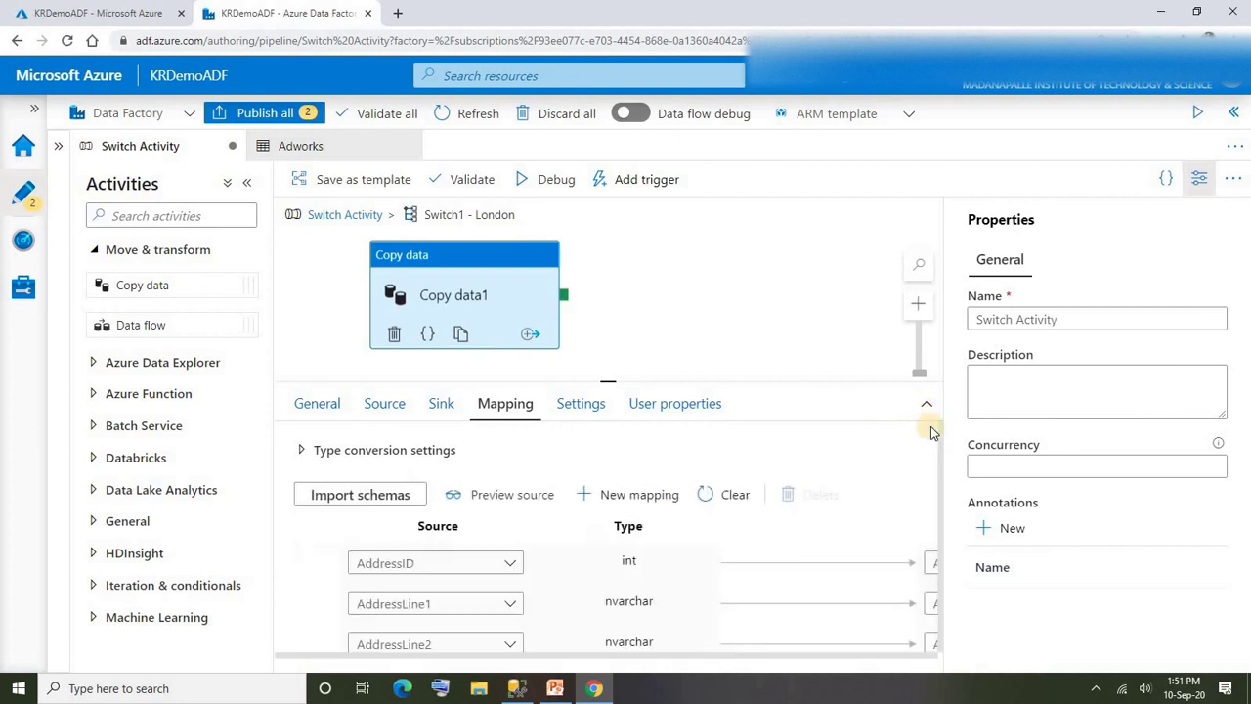
{"action": "mouse_move", "coordinate": [939, 460]}
{"action": "left_mouse_down"}
{"action": "mouse_move", "coordinate": [939, 583]}
{"action": "mouse_move", "coordinate": [934, 476]}
{"action": "left_mouse_up"}
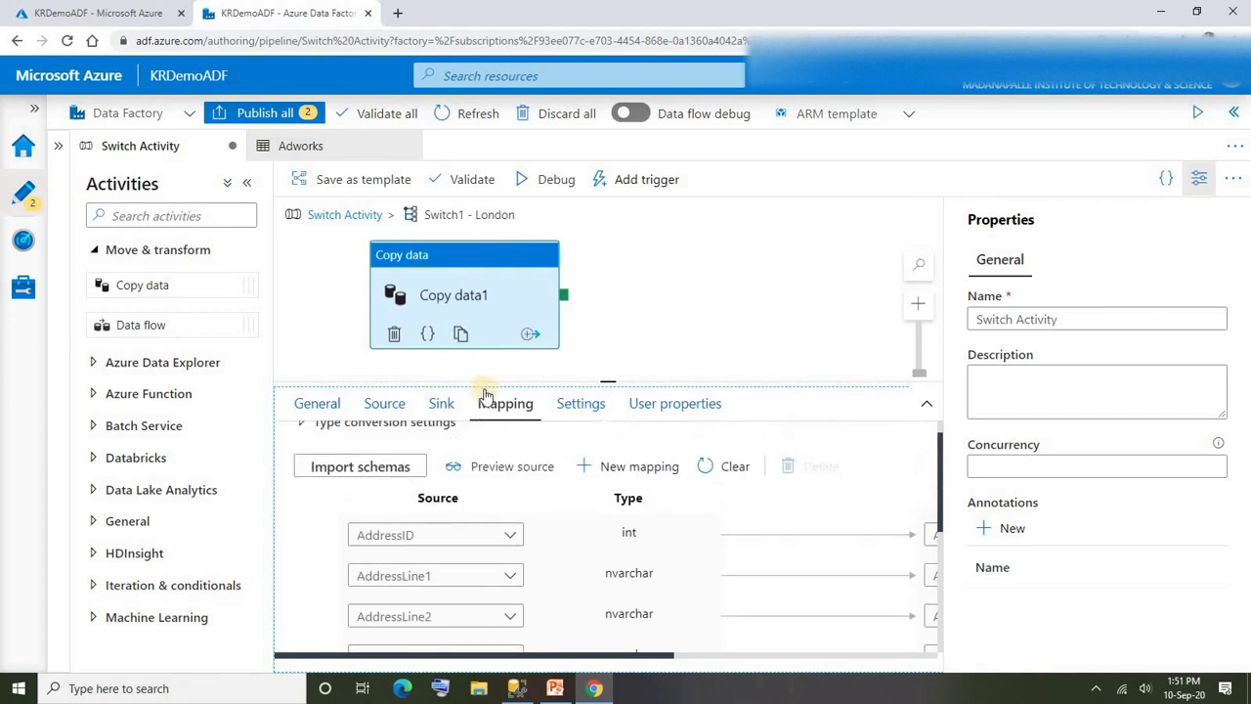
{"action": "left_click", "coordinate": [386, 403]}
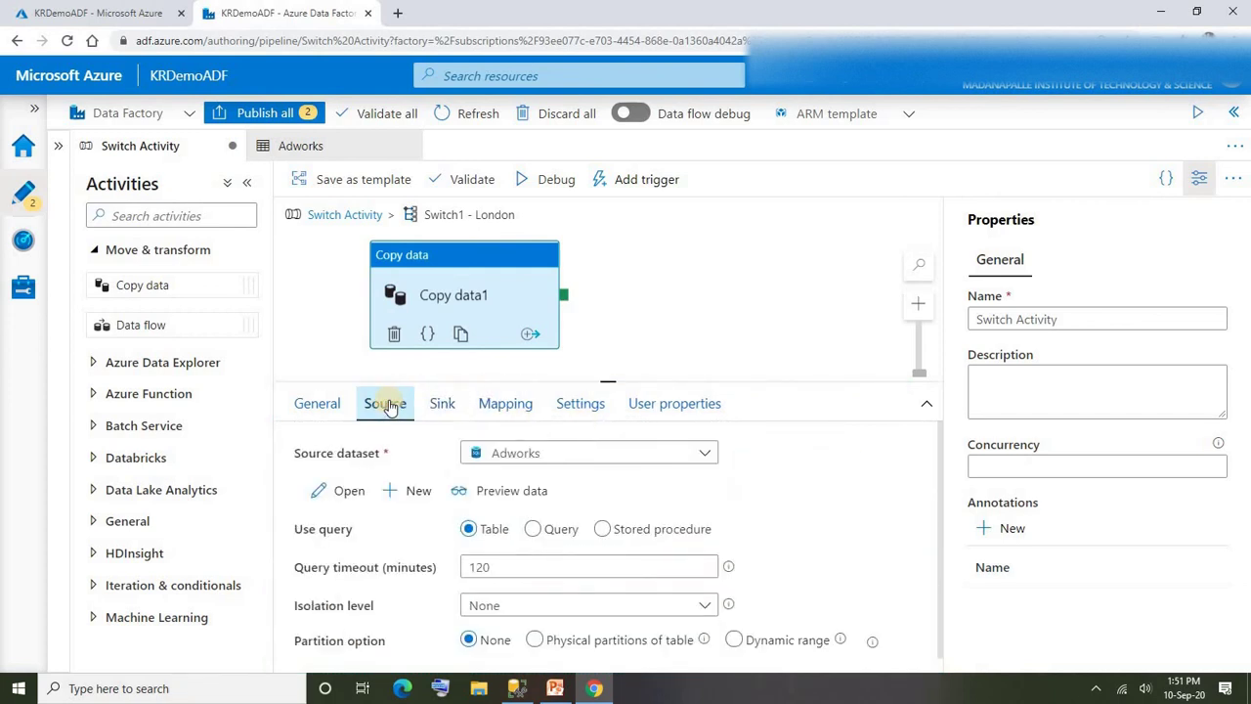
Step: Rename Case2 of the Switch activity to Bothell and add a Copy data activity inside it
{"action": "left_click", "coordinate": [349, 214]}
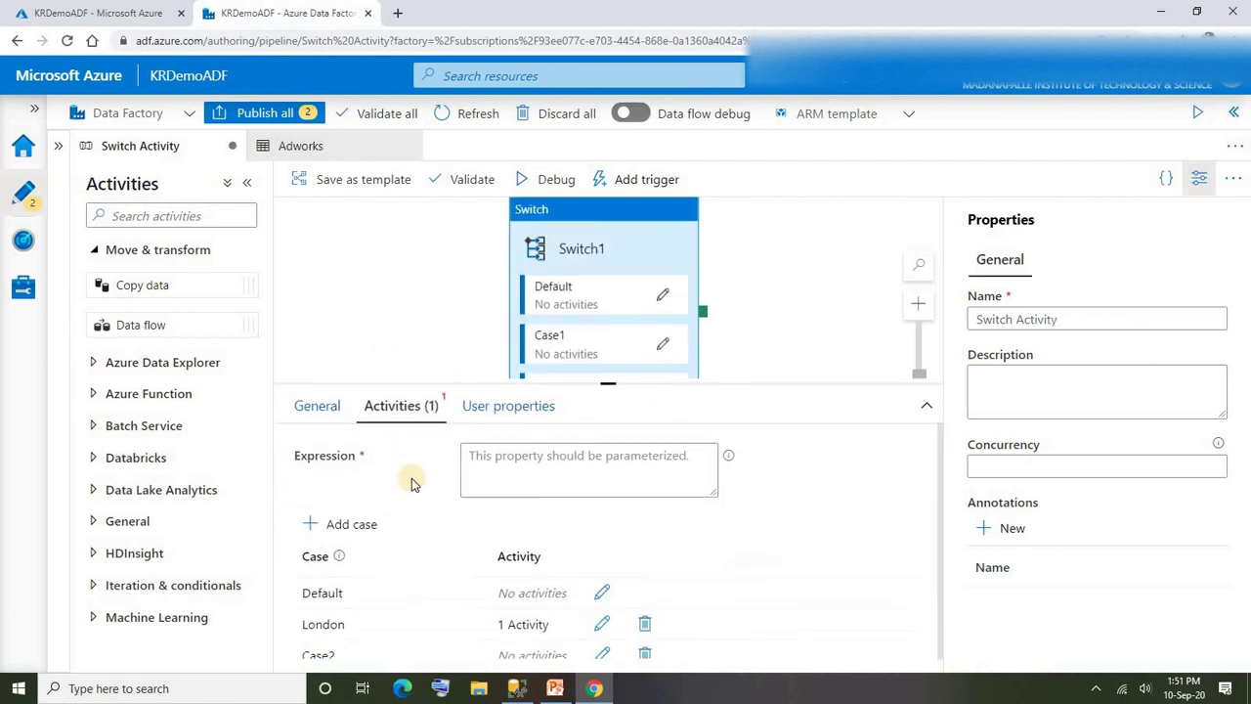
{"action": "left_click", "coordinate": [338, 654]}
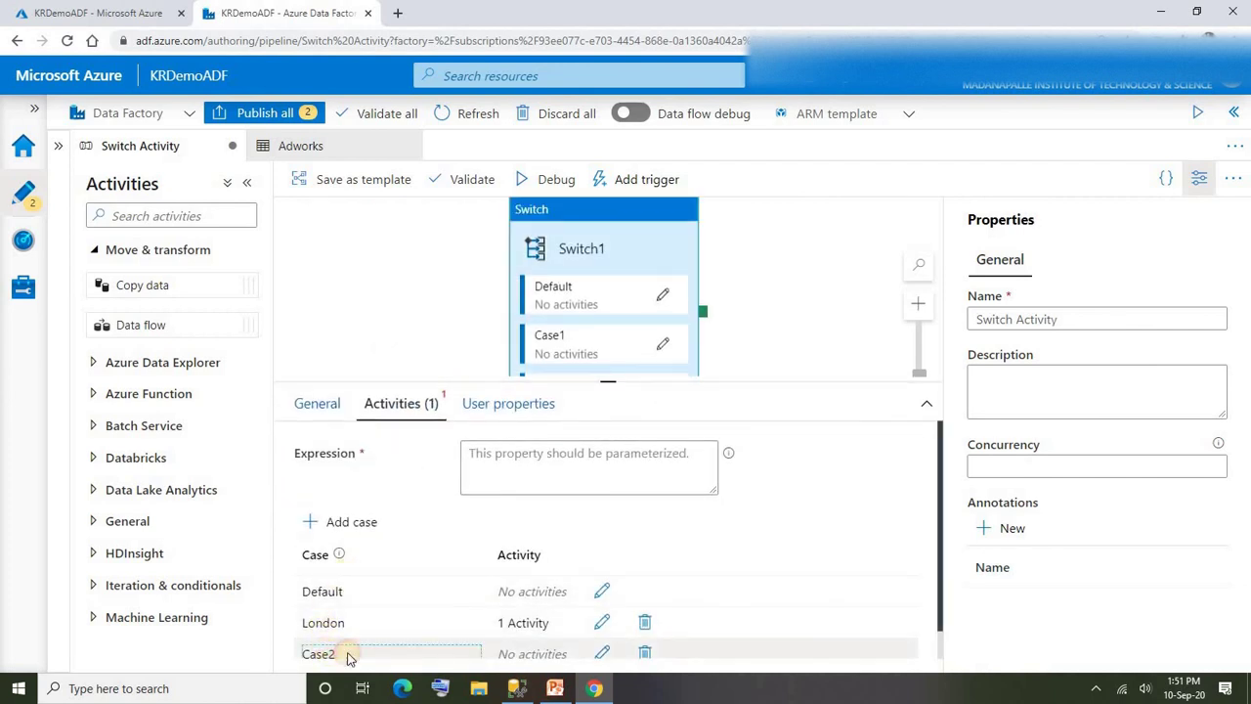
{"action": "left_click", "coordinate": [600, 653]}
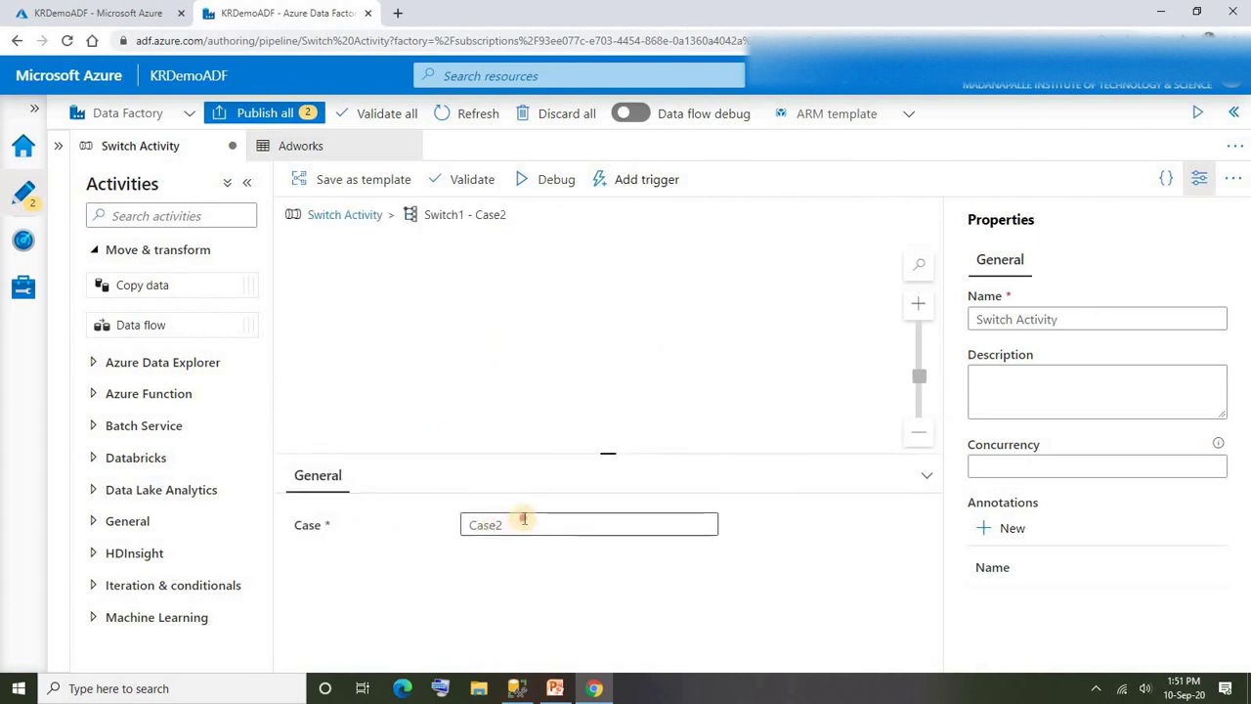
{"action": "left_click_drag", "start_coordinate": [523, 519], "coordinate": [384, 520]}
{"action": "type", "text": "B"}
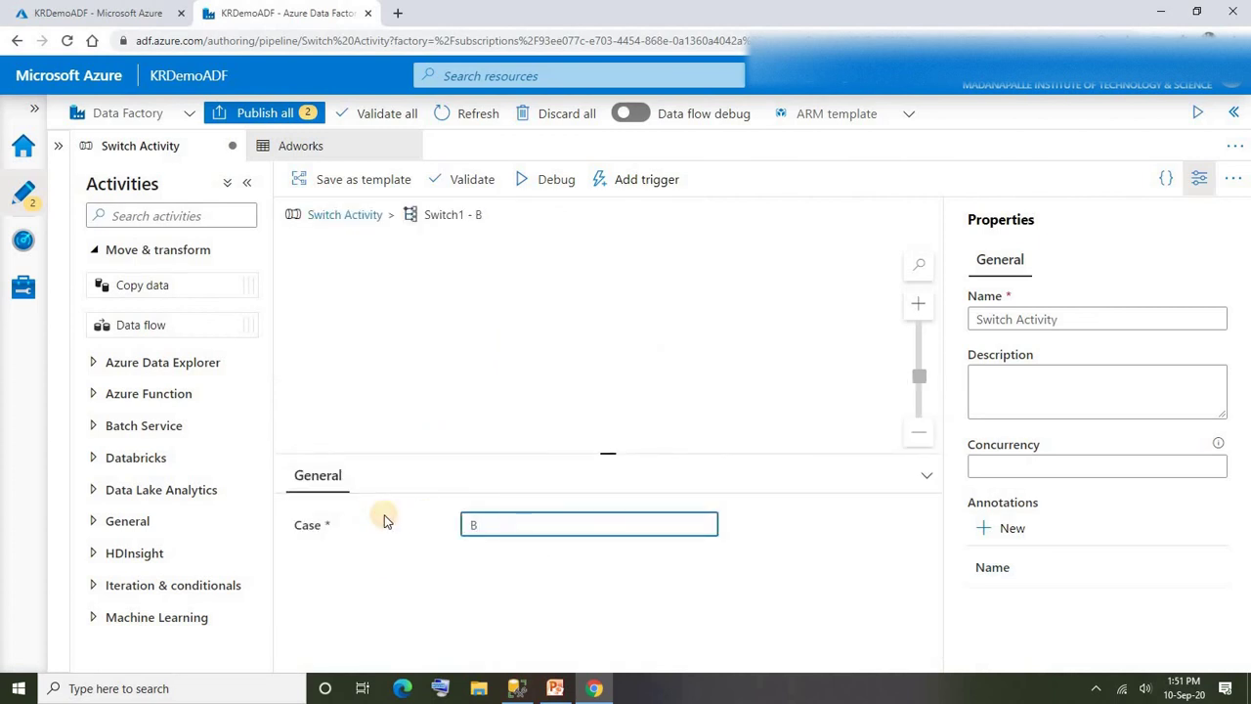
{"action": "type", "text": "othell"}
{"action": "left_click_drag", "start_coordinate": [141, 285], "coordinate": [464, 284]}
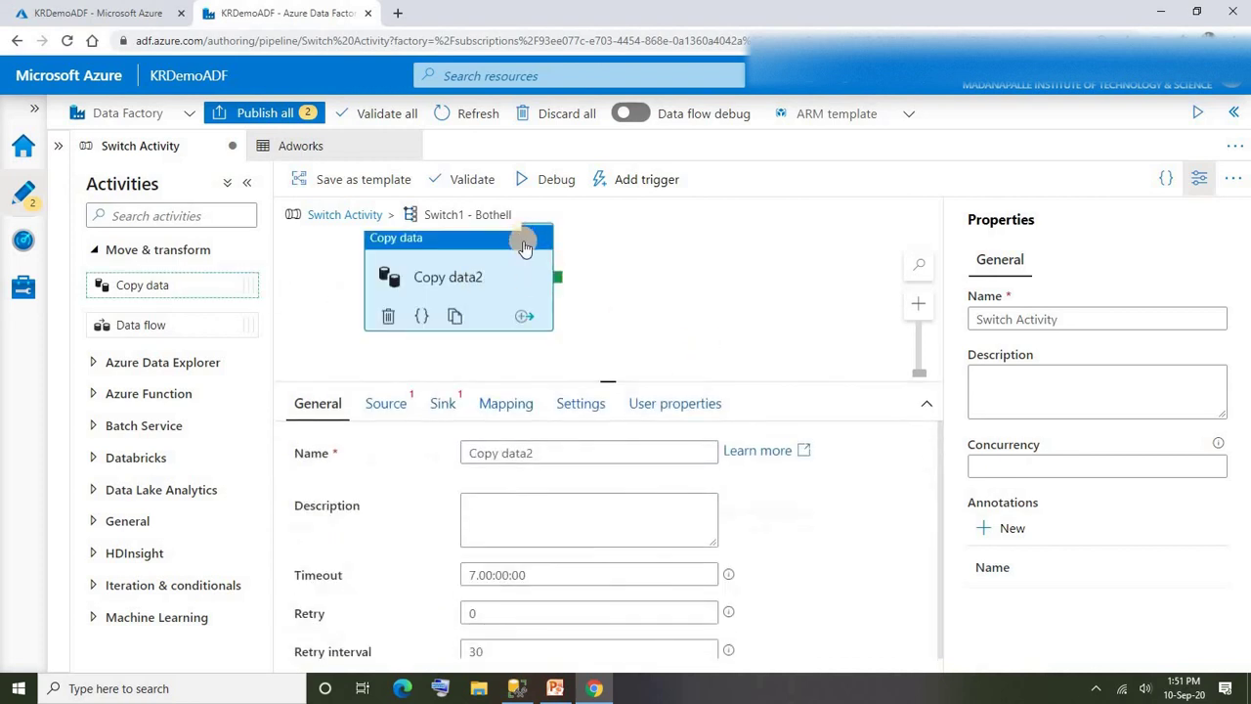
Step: Set the source dataset of the Bothell copy activity to Adworks
{"action": "left_click", "coordinate": [387, 404]}
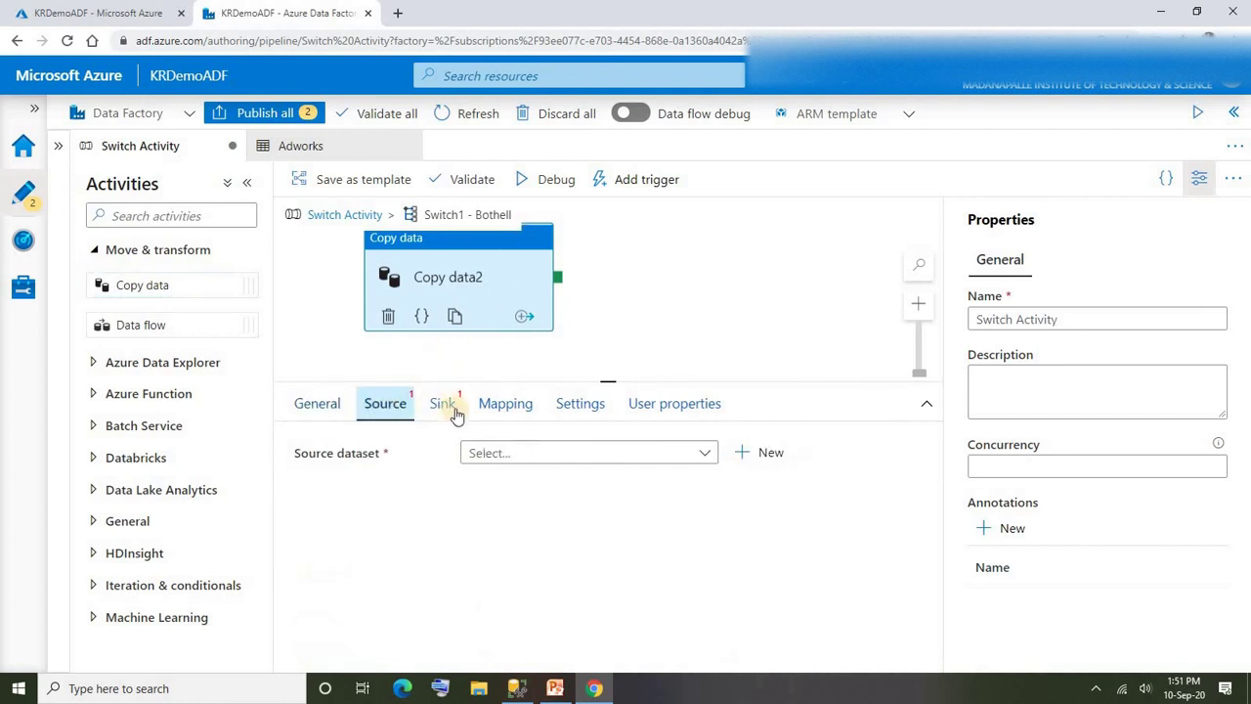
{"action": "left_click", "coordinate": [505, 452]}
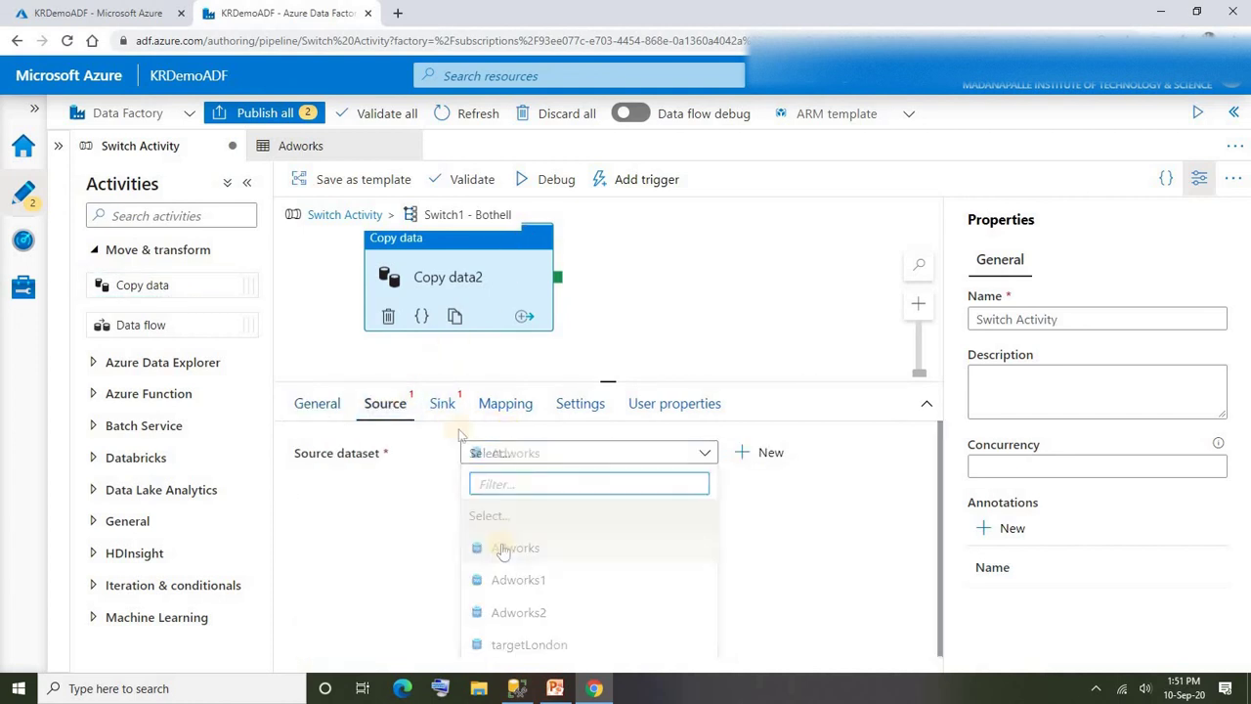
{"action": "left_click", "coordinate": [514, 547]}
Step: Start a new Azure SQL Database dataset as the sink of the Bothell copy activity
{"action": "left_click", "coordinate": [441, 403]}
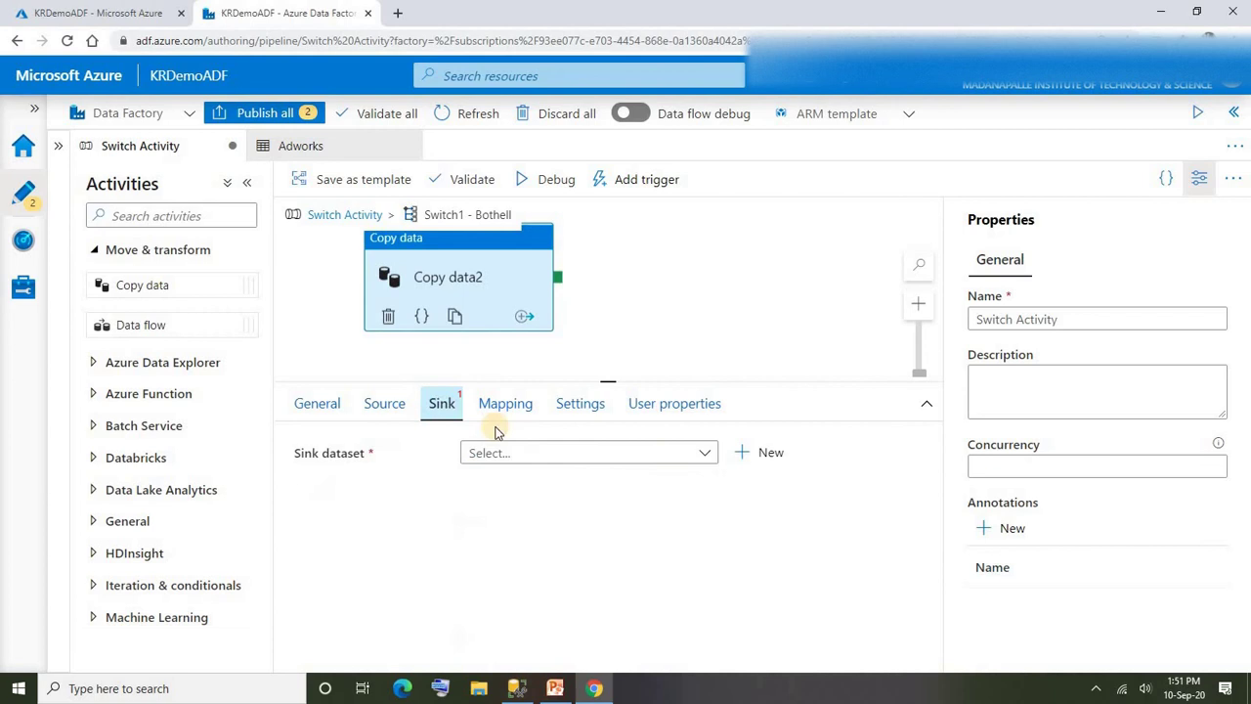
{"action": "left_click", "coordinate": [756, 452]}
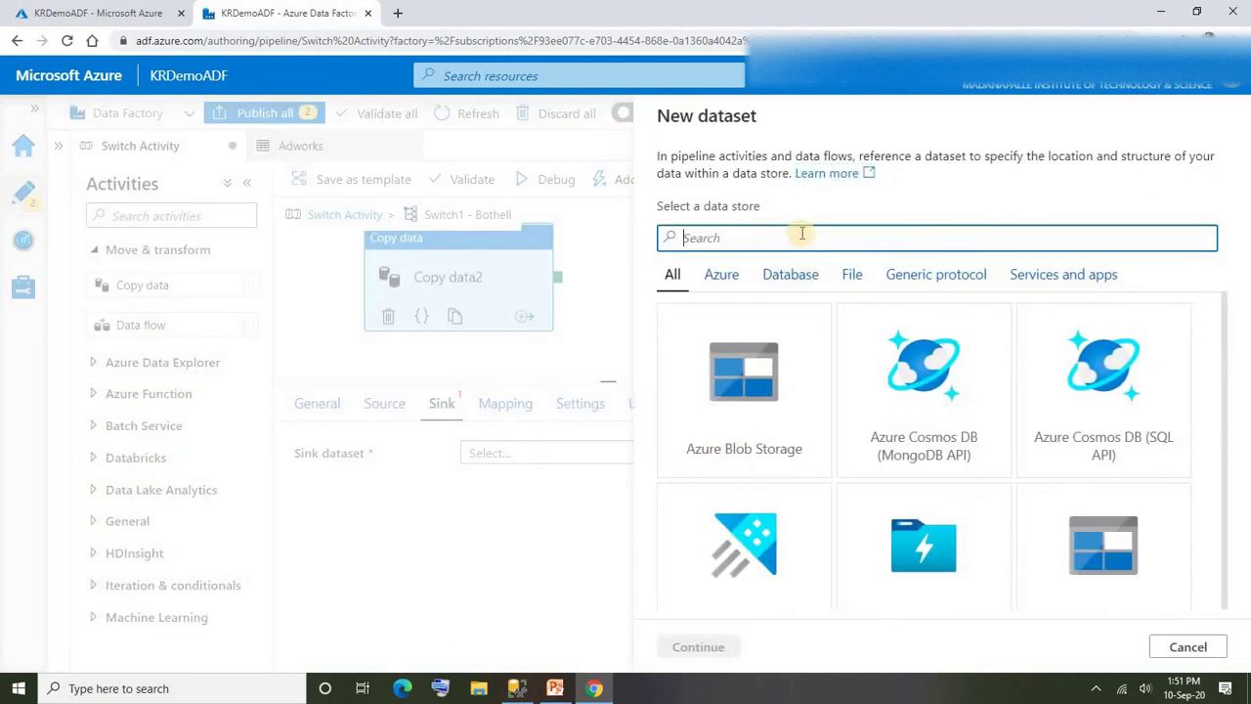
{"action": "type", "text": "azure sql"}
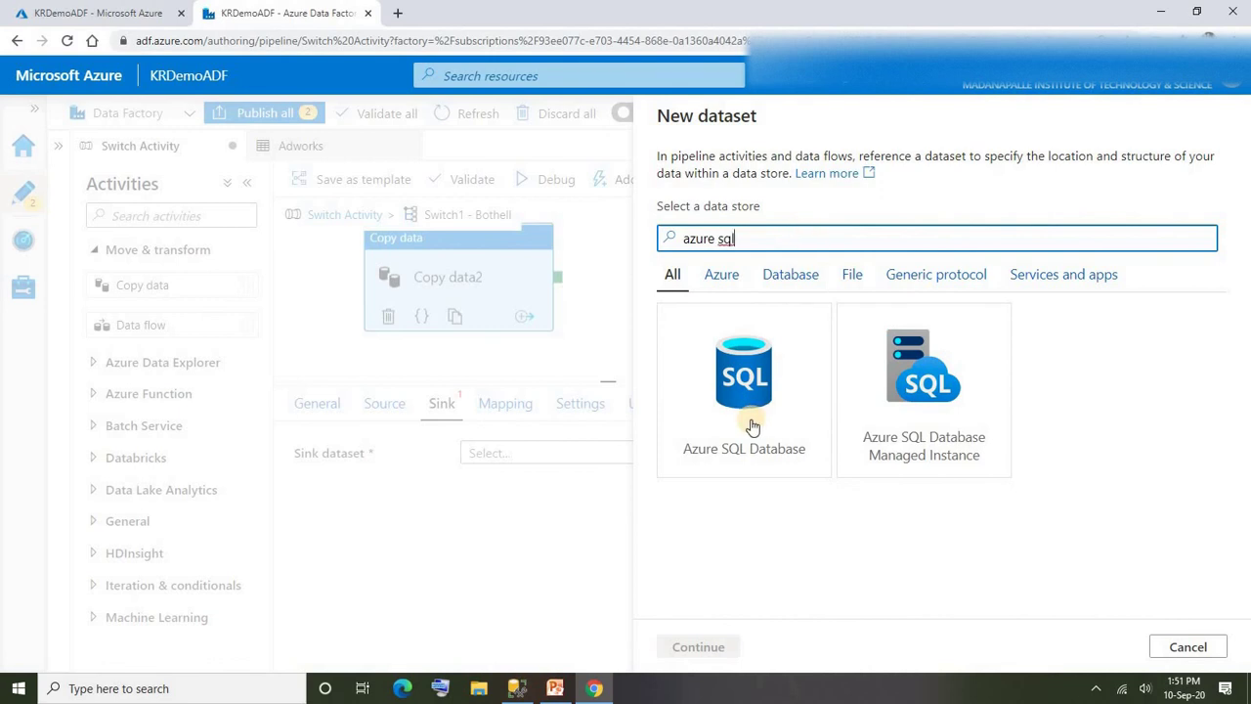
{"action": "left_click", "coordinate": [752, 426]}
{"action": "left_click", "coordinate": [706, 648]}
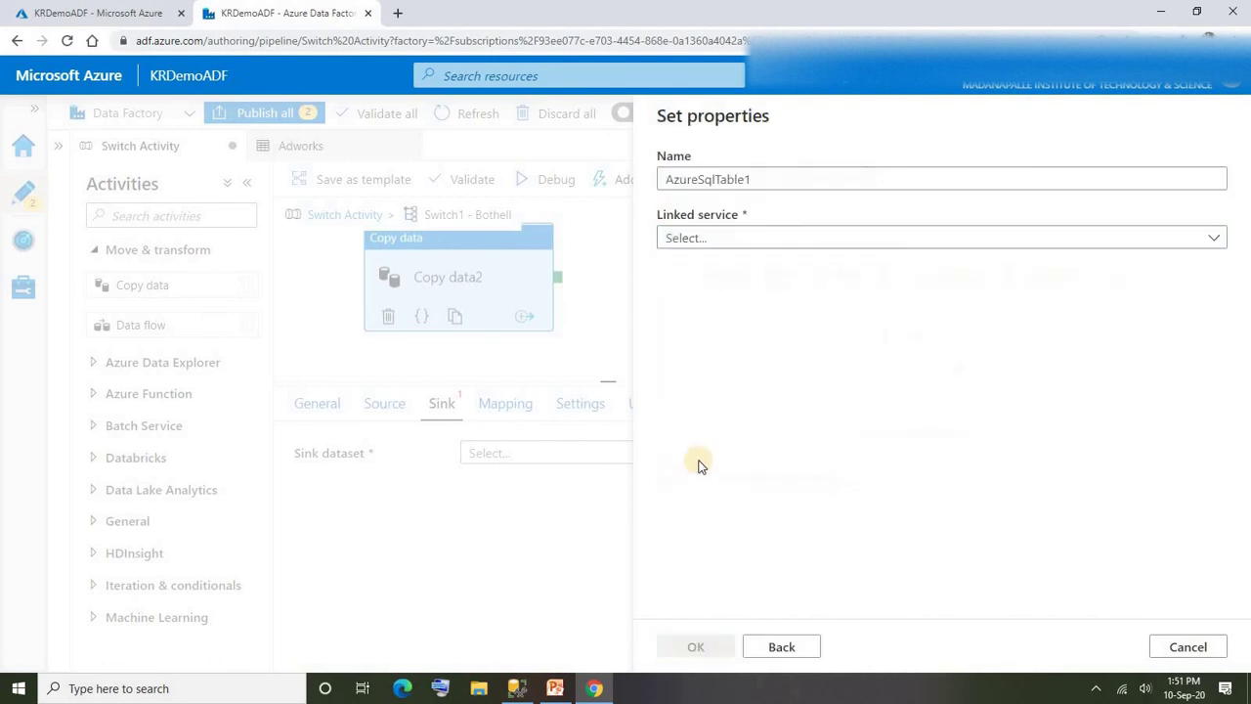
Step: Create the sink dataset as TargetBothell, using linked service target and table dbo.address_bothell
{"action": "left_click", "coordinate": [743, 179]}
{"action": "left_click_drag", "start_coordinate": [743, 180], "coordinate": [569, 184]}
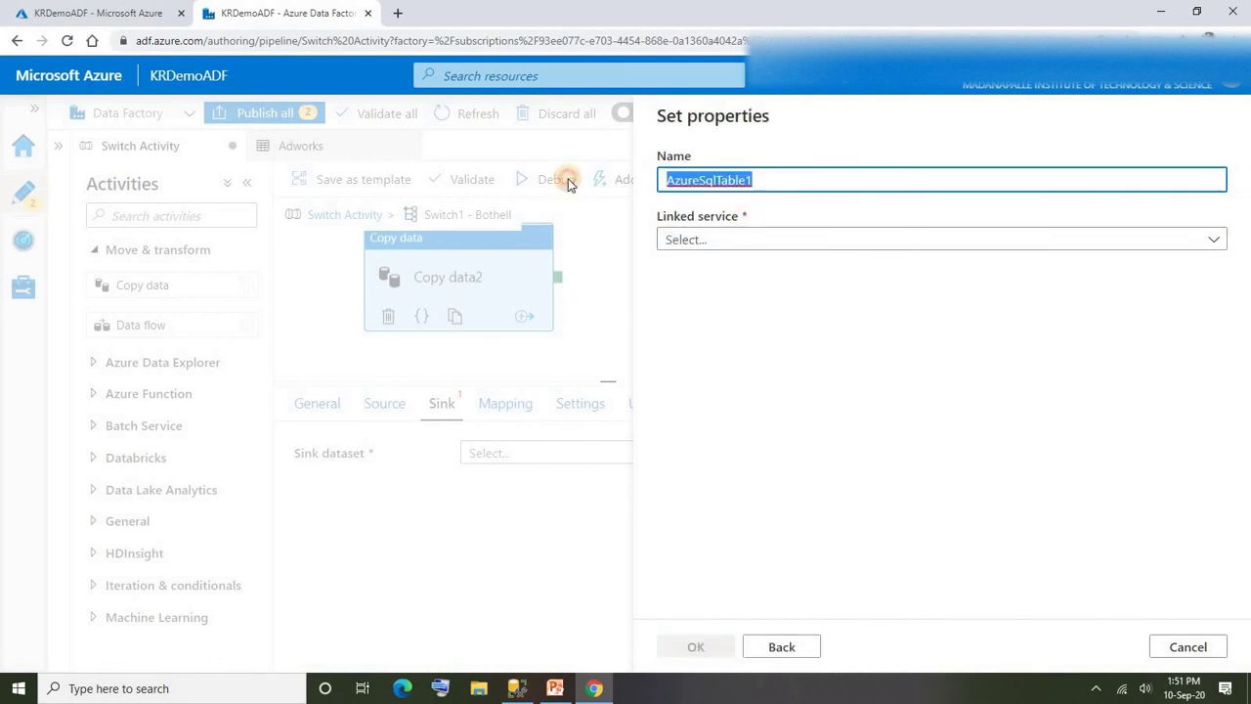
{"action": "type", "text": "Taq"}
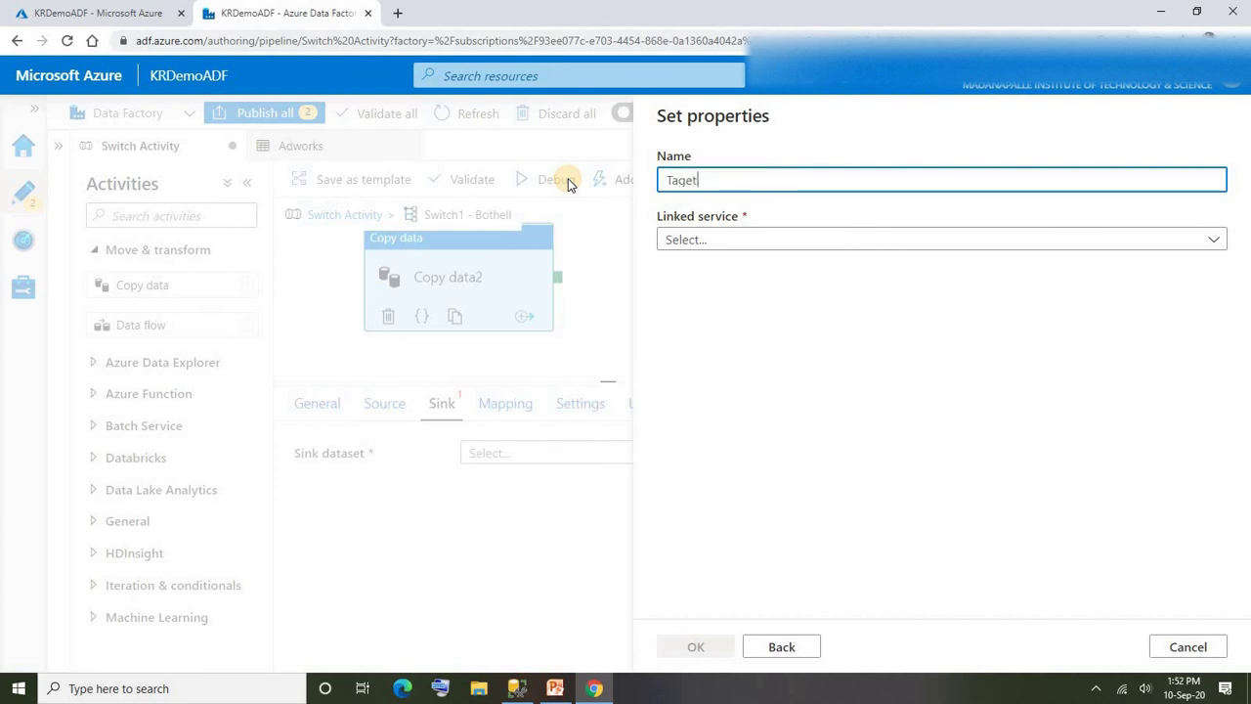
{"action": "type", "text": "rgetBothell"}
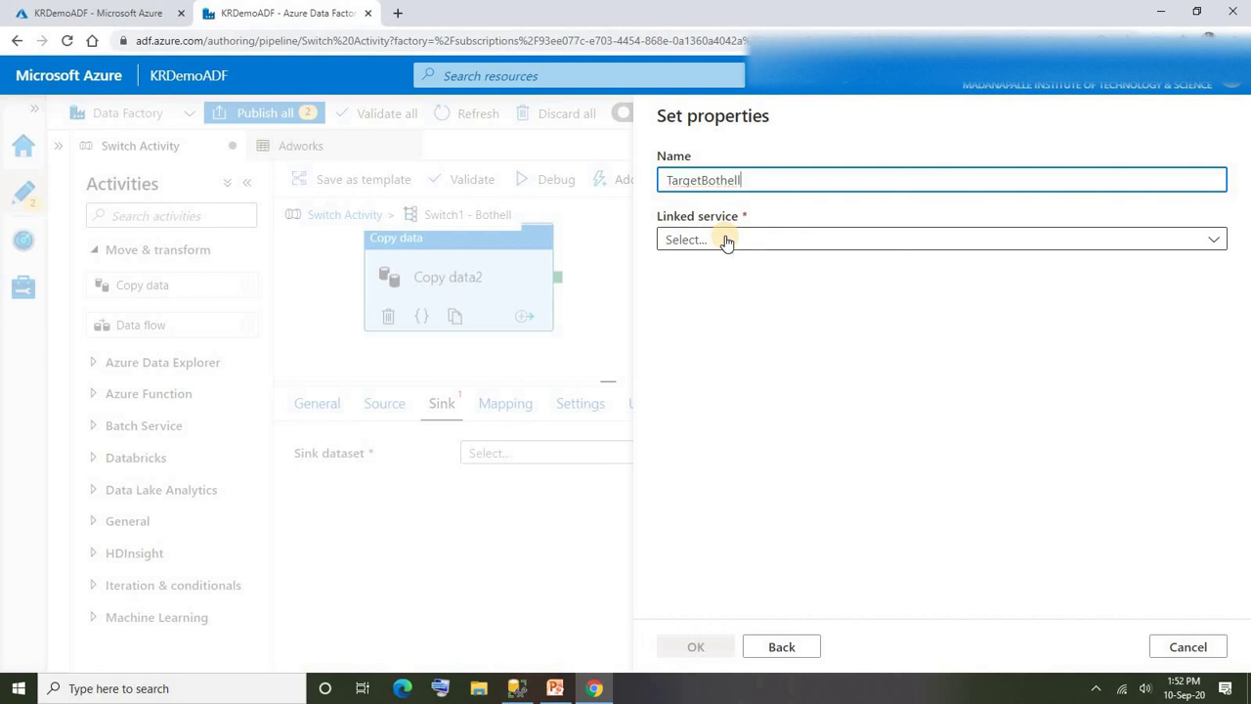
{"action": "left_click", "coordinate": [723, 242]}
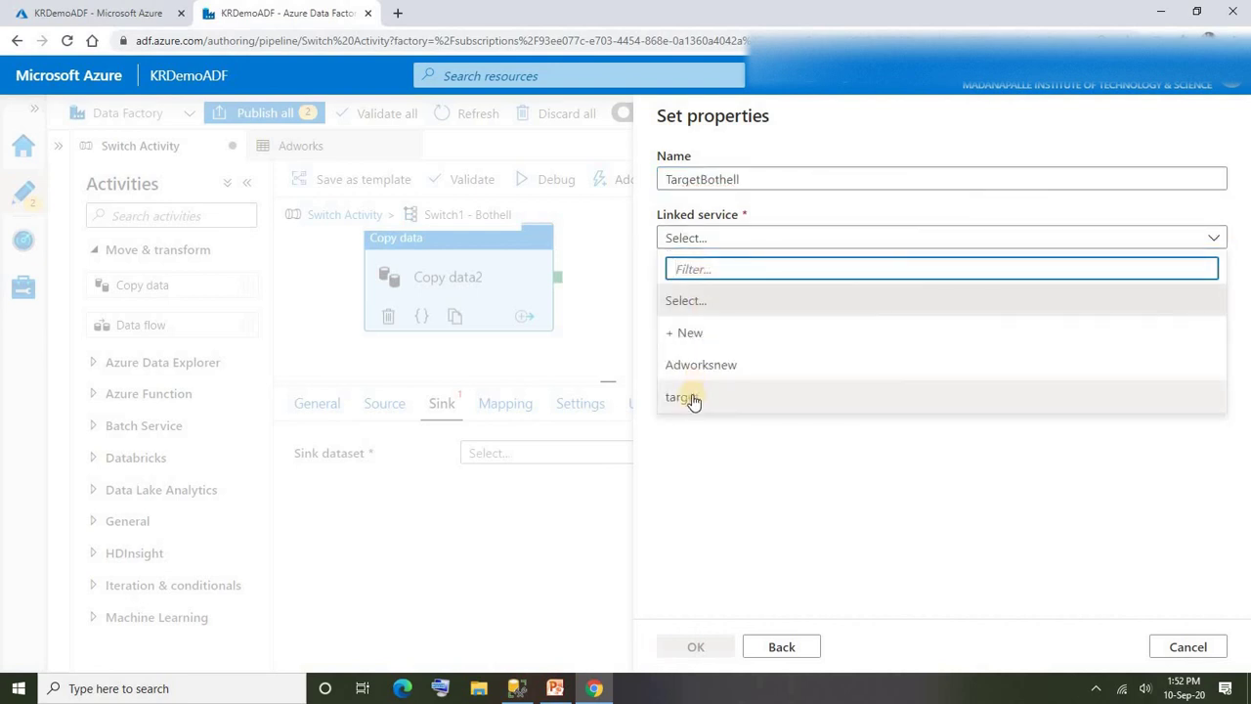
{"action": "left_click", "coordinate": [692, 397]}
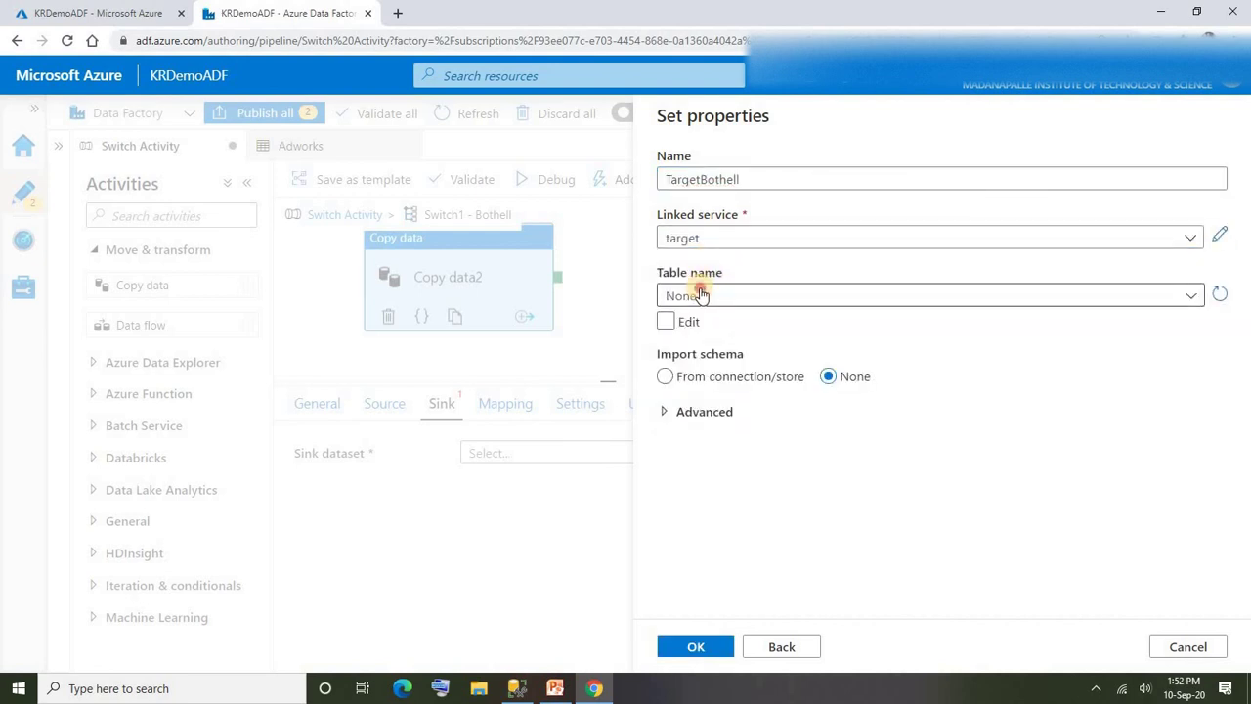
{"action": "left_click", "coordinate": [698, 289]}
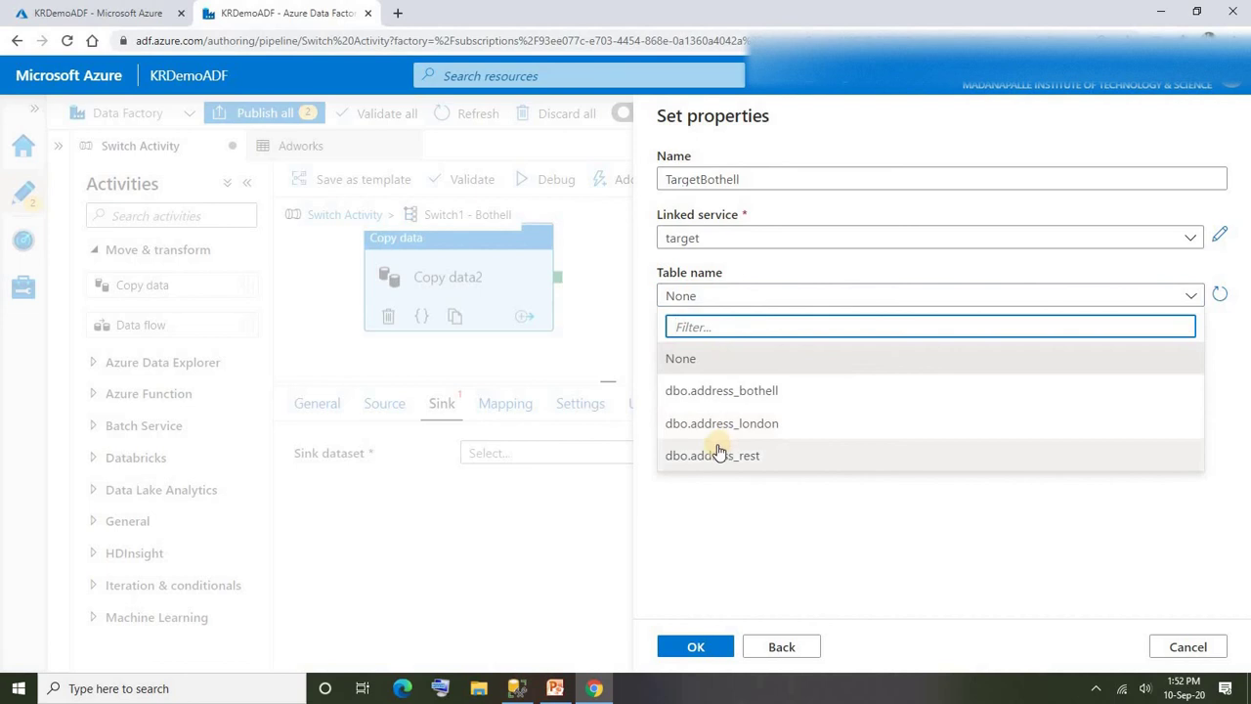
{"action": "left_click", "coordinate": [743, 394]}
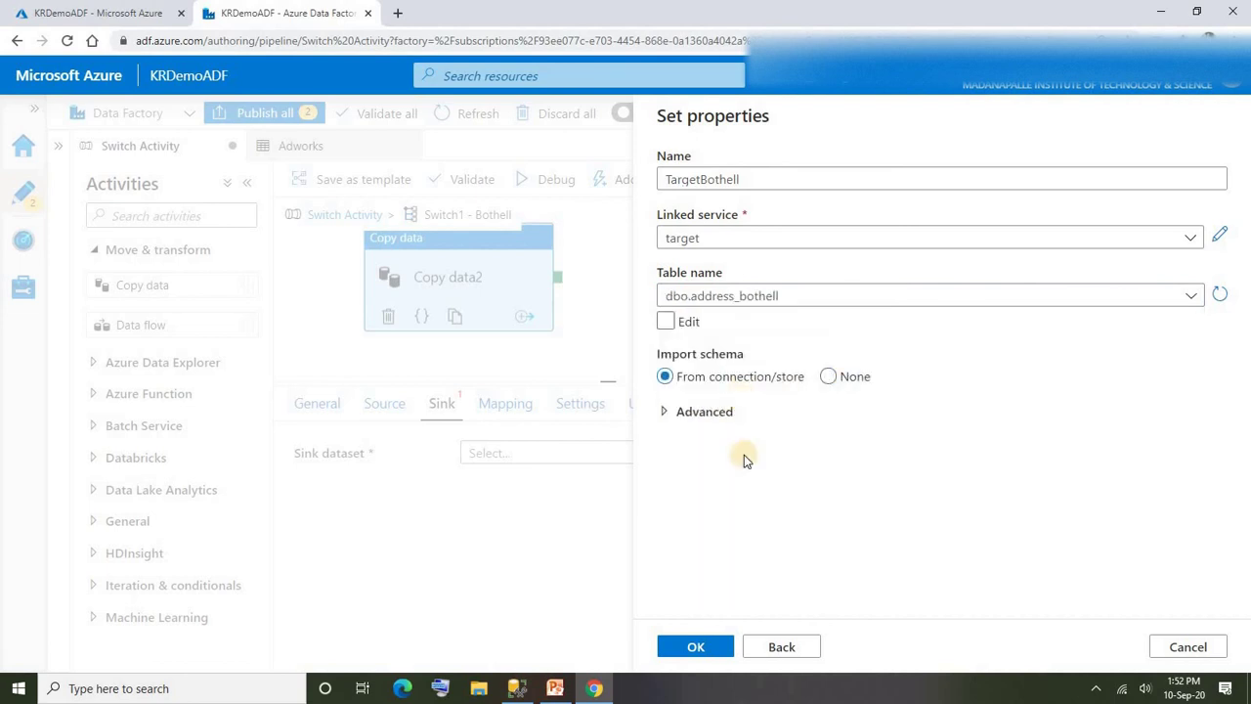
{"action": "left_click", "coordinate": [694, 646]}
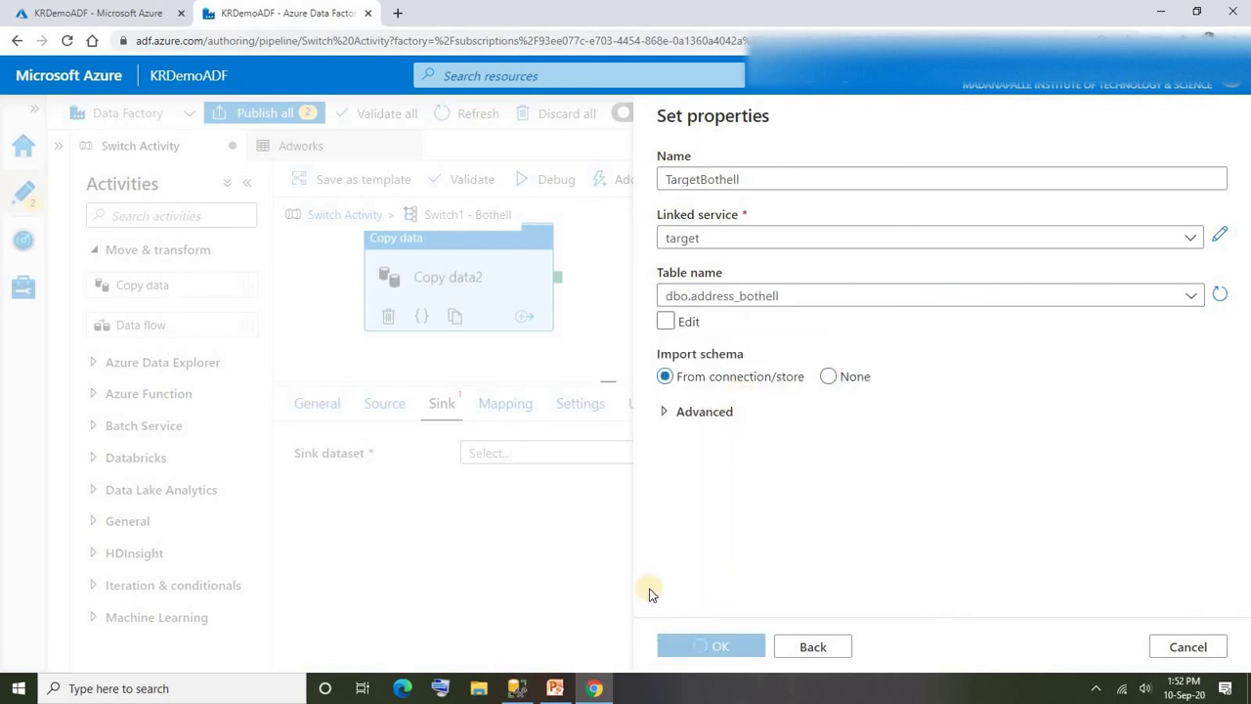
Step: Import the schemas into the column mapping of the Bothell copy activity
{"action": "left_click", "coordinate": [505, 405]}
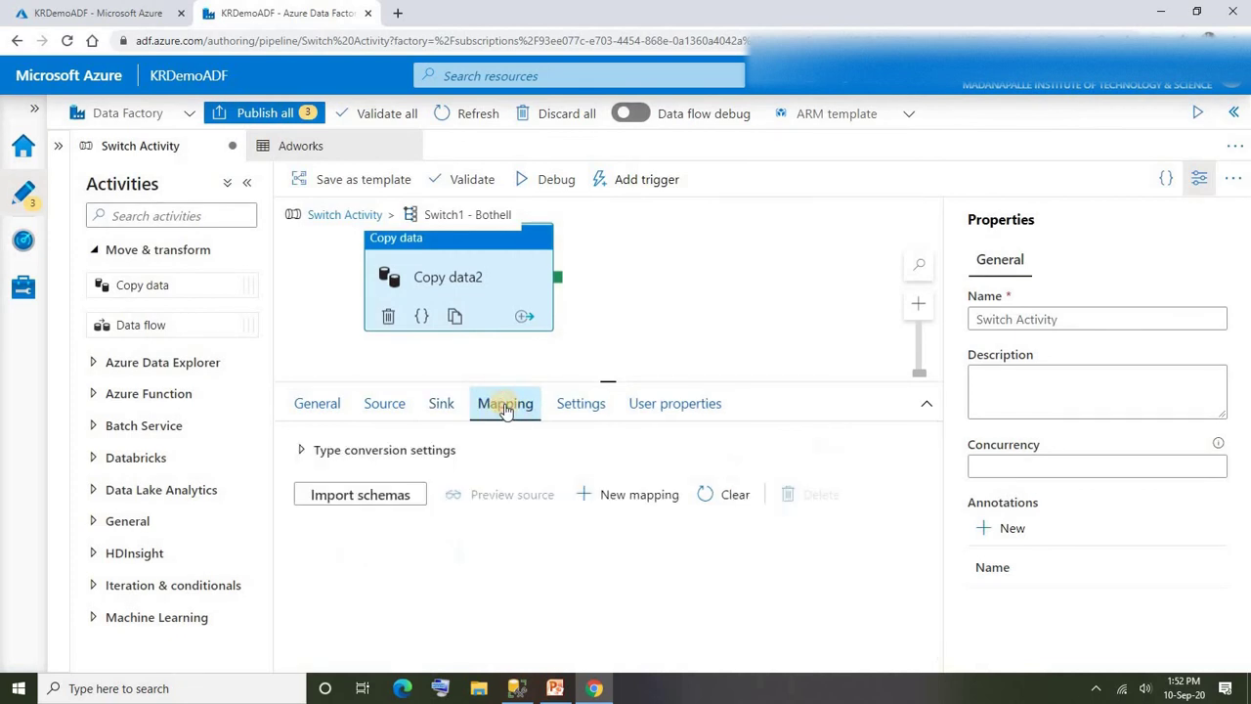
{"action": "left_click", "coordinate": [360, 497]}
{"action": "left_click_drag", "start_coordinate": [934, 538], "coordinate": [934, 443]}
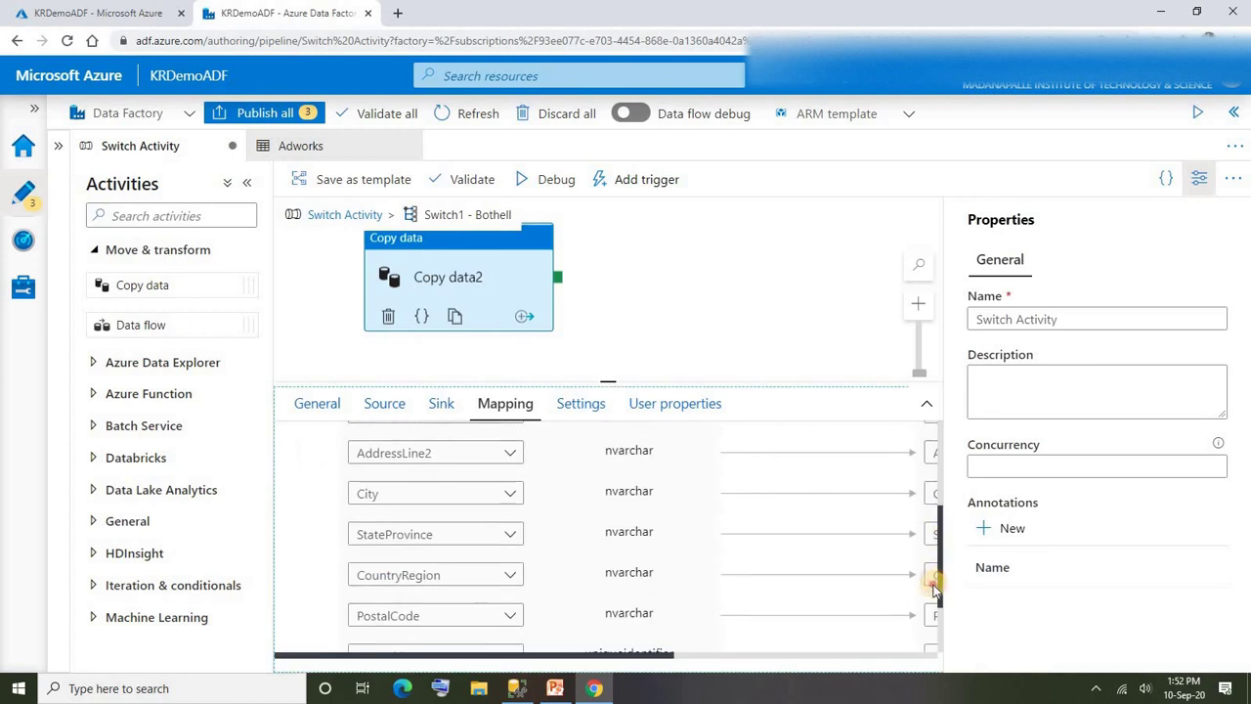
{"action": "left_click", "coordinate": [441, 402]}
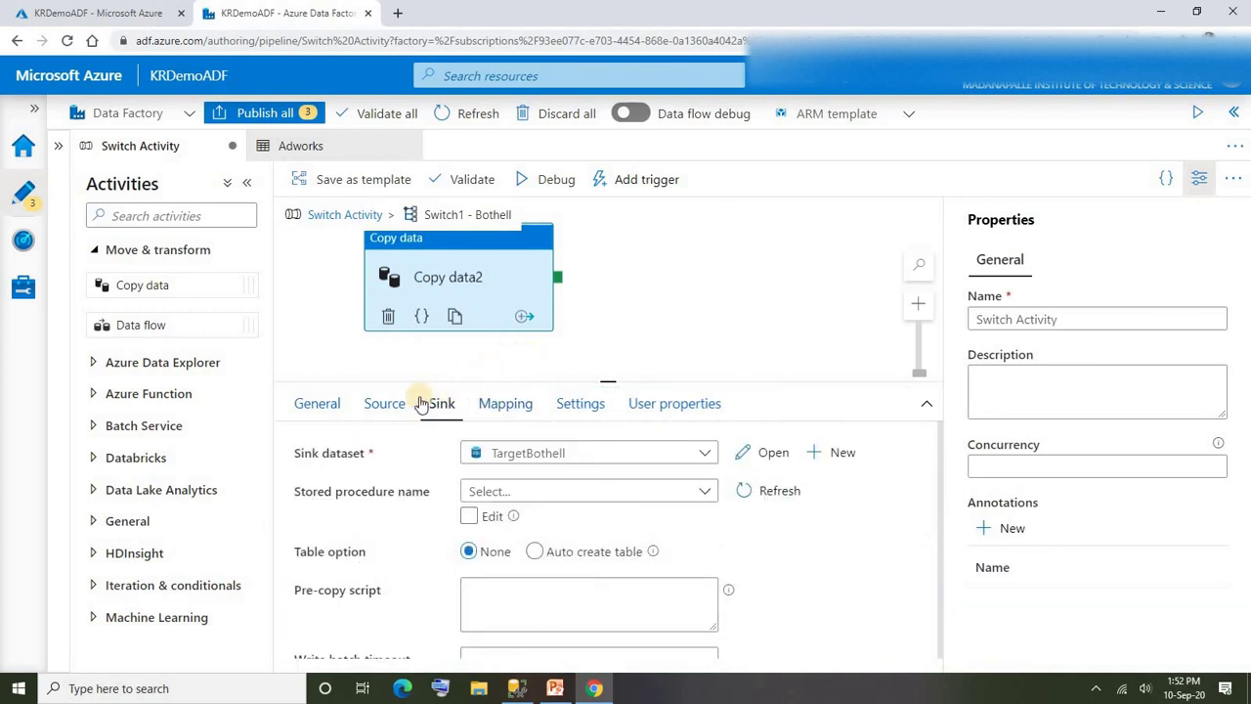
Step: Switch the source of the Bothell copy activity from a table to a query
{"action": "left_click", "coordinate": [388, 411]}
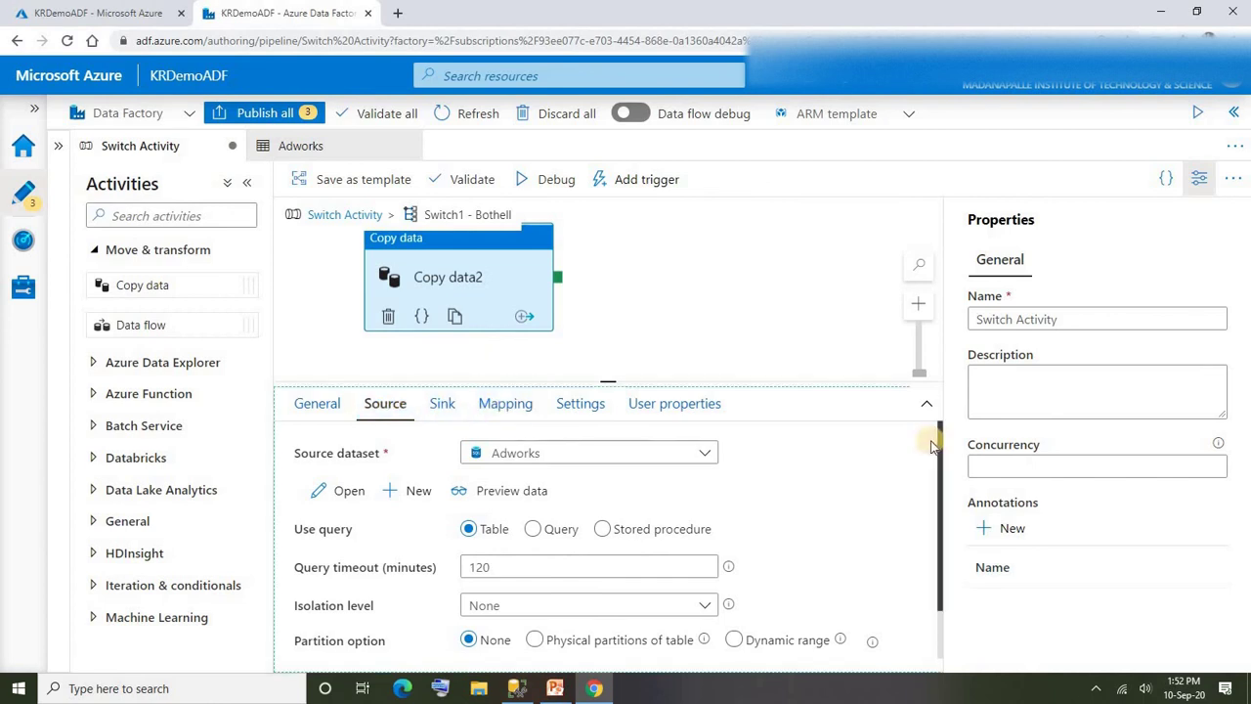
{"action": "left_click", "coordinate": [532, 531]}
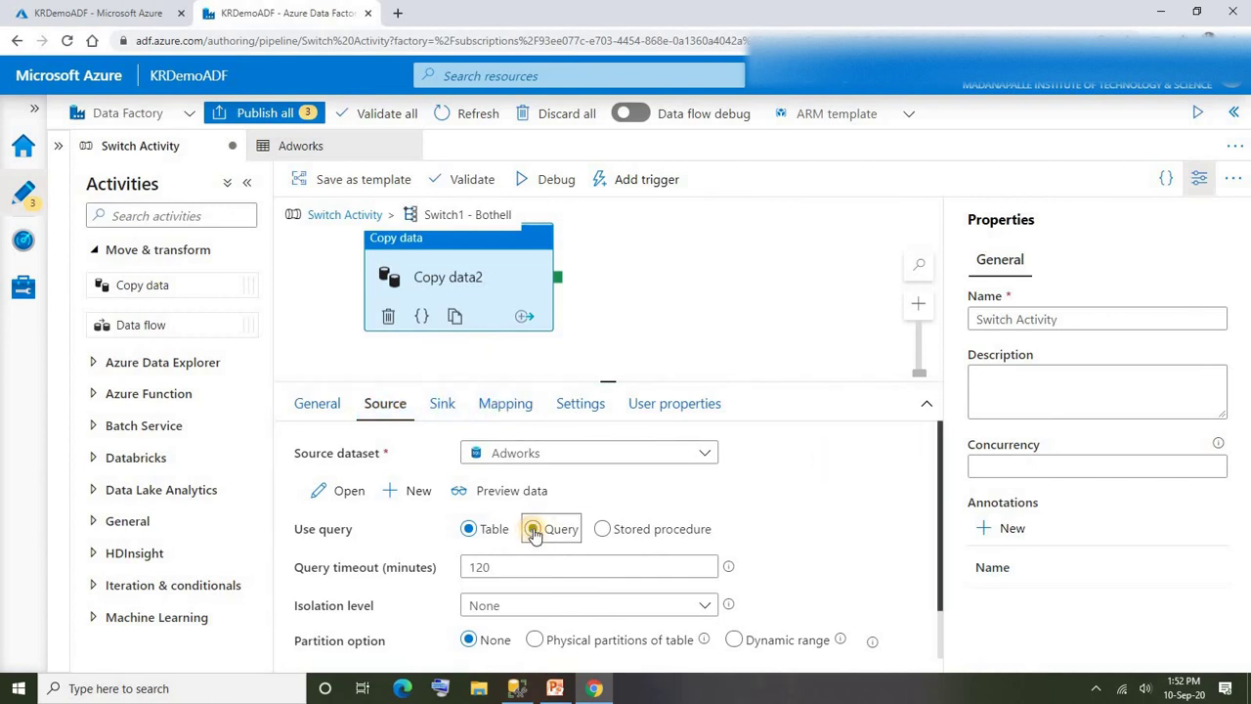
{"action": "left_click", "coordinate": [944, 455]}
{"action": "left_click_drag", "start_coordinate": [944, 456], "coordinate": [653, 589]}
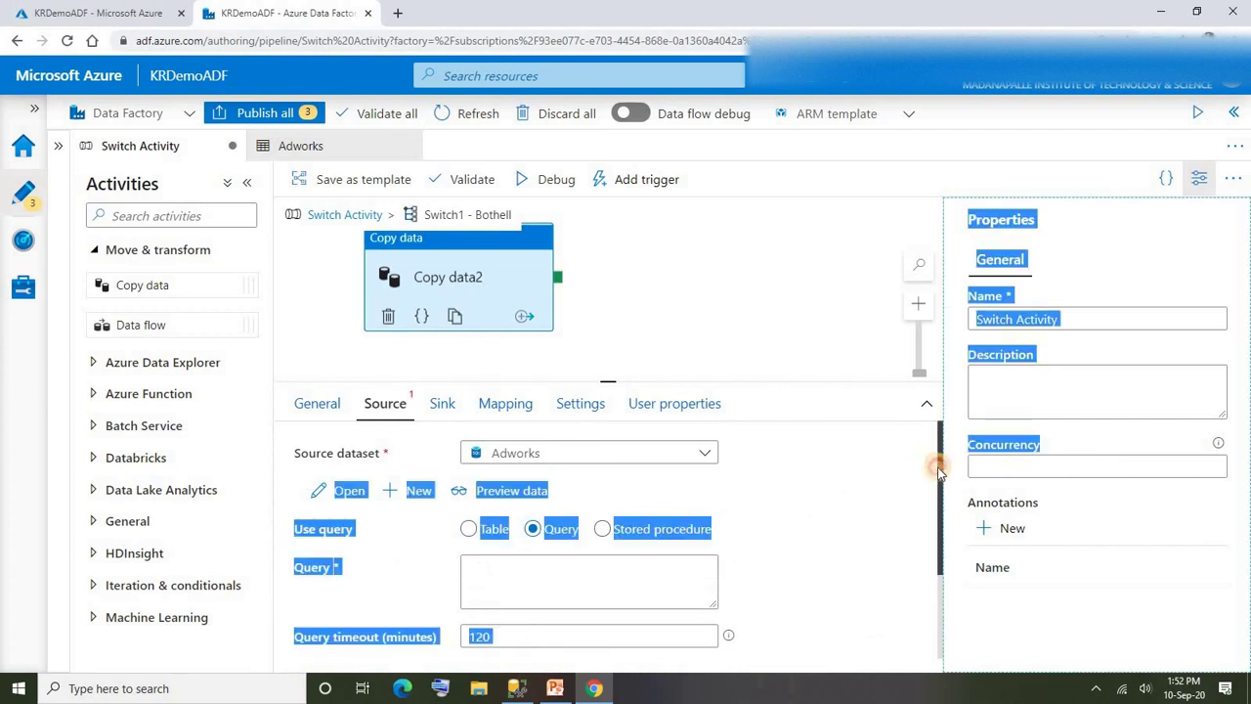
{"action": "left_click", "coordinate": [573, 578]}
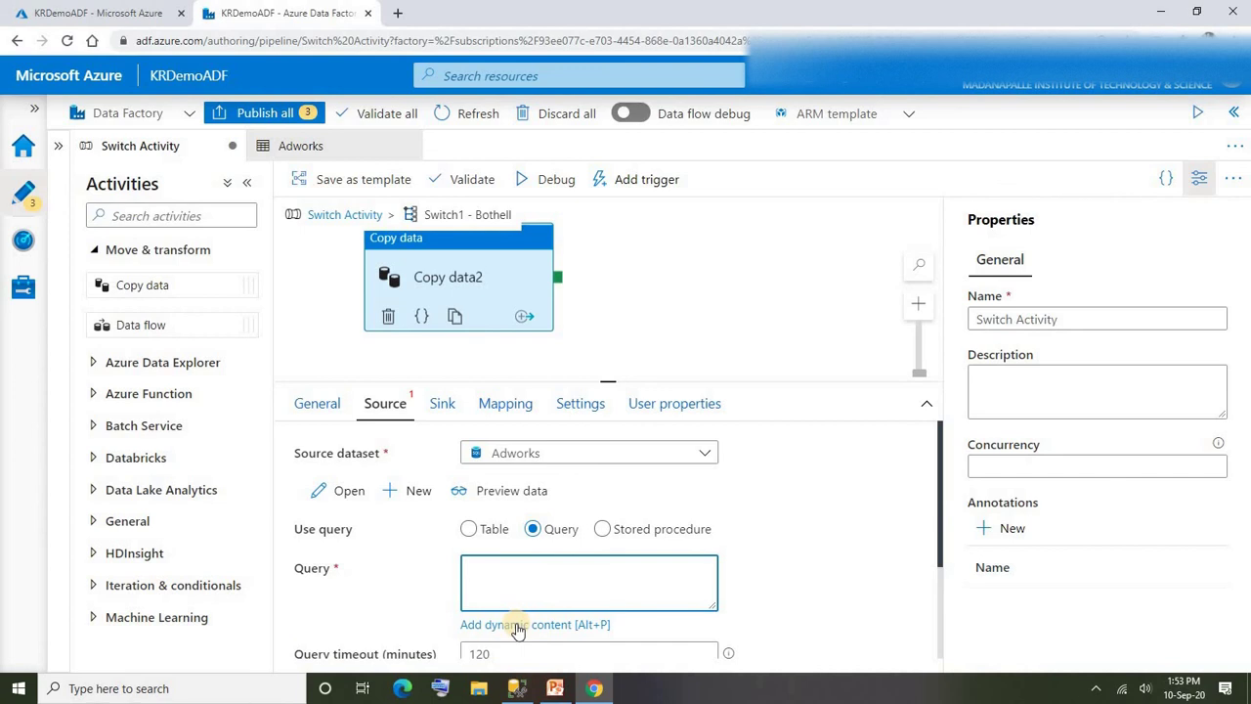
Step: Start the Bothell source query as dynamic content with the text select * from saleslt.address where city=
{"action": "left_click", "coordinate": [518, 626]}
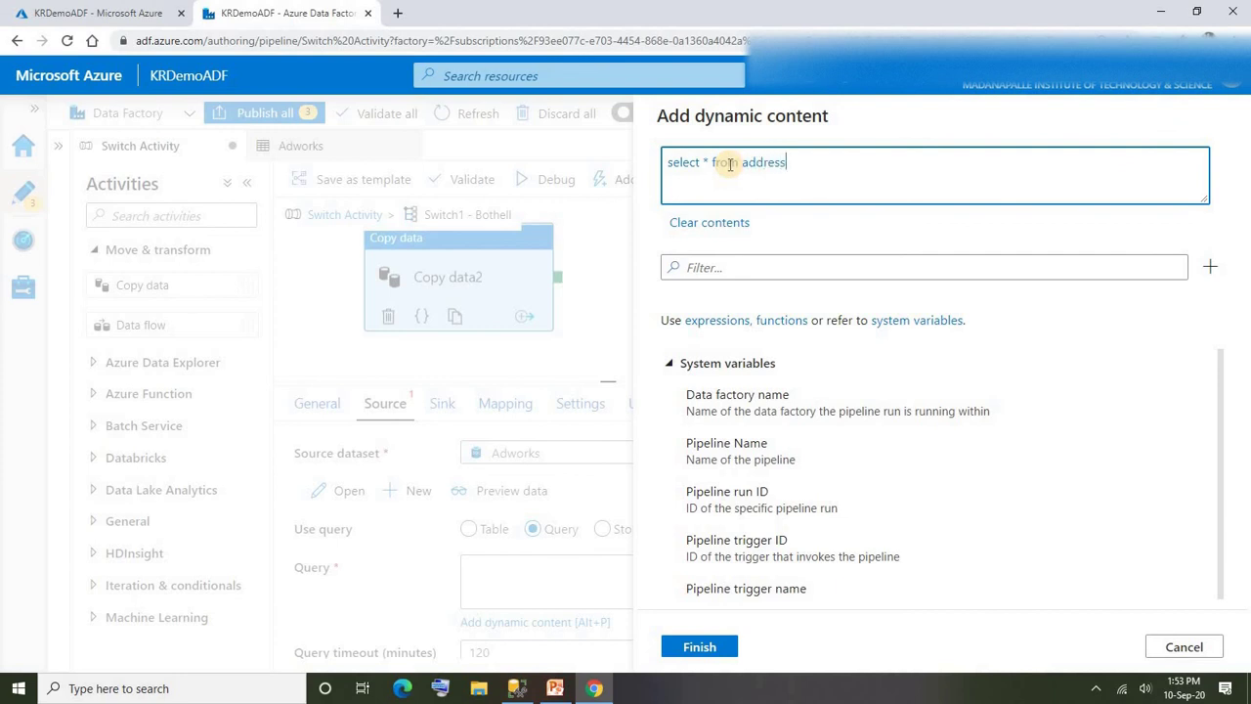
{"action": "key", "text": "BackSpace"}
{"action": "key", "text": "BackSpace"}
{"action": "key", "text": "BackSpace"}
{"action": "key", "text": "BackSpace"}
{"action": "key", "text": "BackSpace"}
{"action": "key", "text": "BackSpace"}
{"action": "type", "text": "saleslt."}
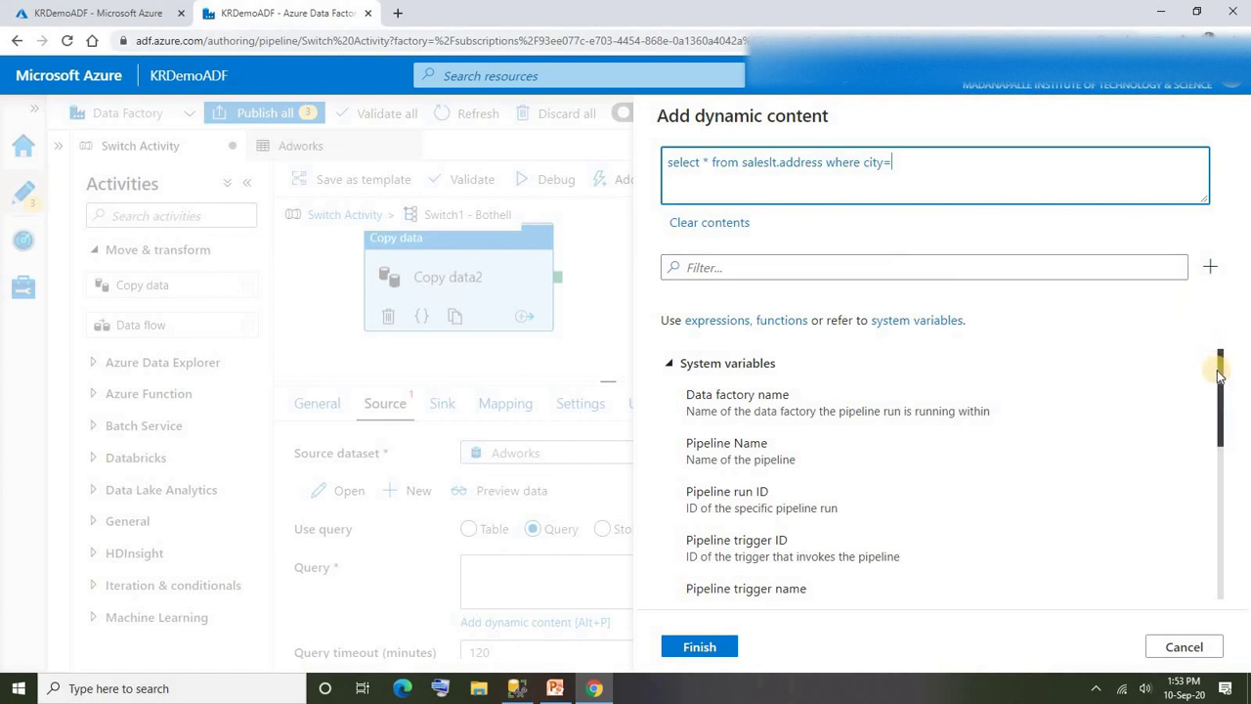
Step: Append the City pipeline parameter to the Bothell query and remove the @ in front of select
{"action": "left_click_drag", "start_coordinate": [1219, 381], "coordinate": [1221, 539]}
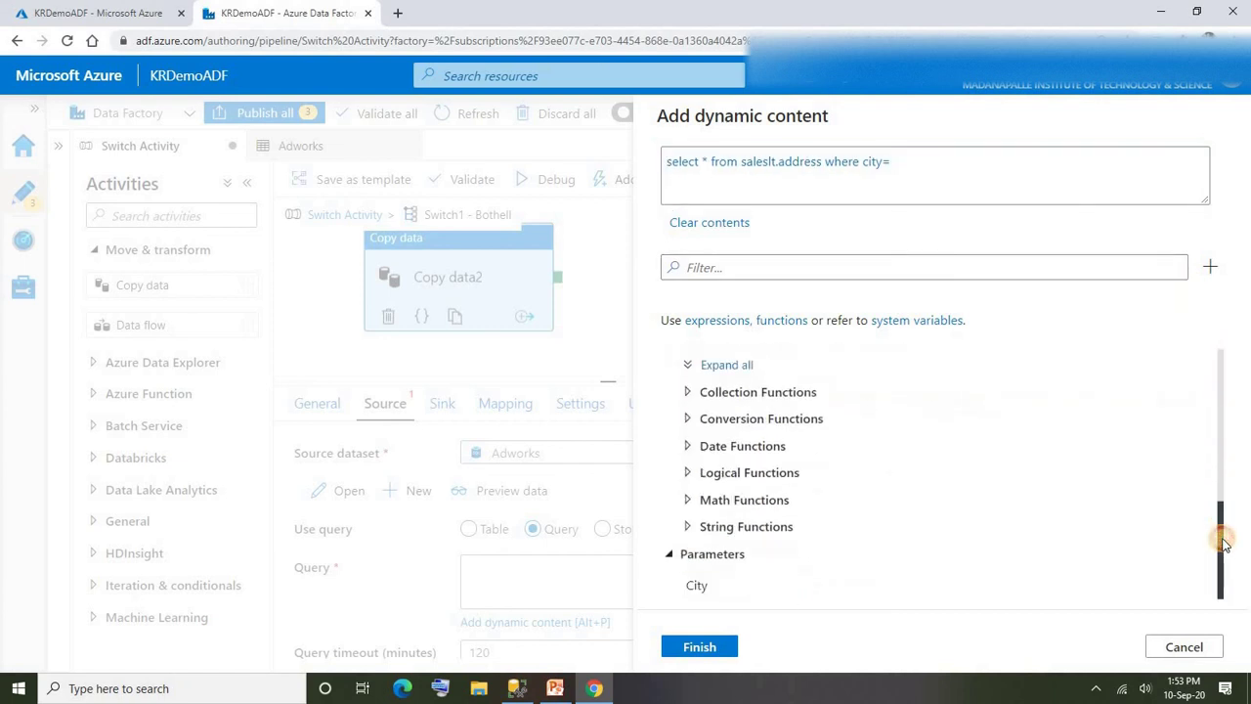
{"action": "left_click", "coordinate": [742, 587]}
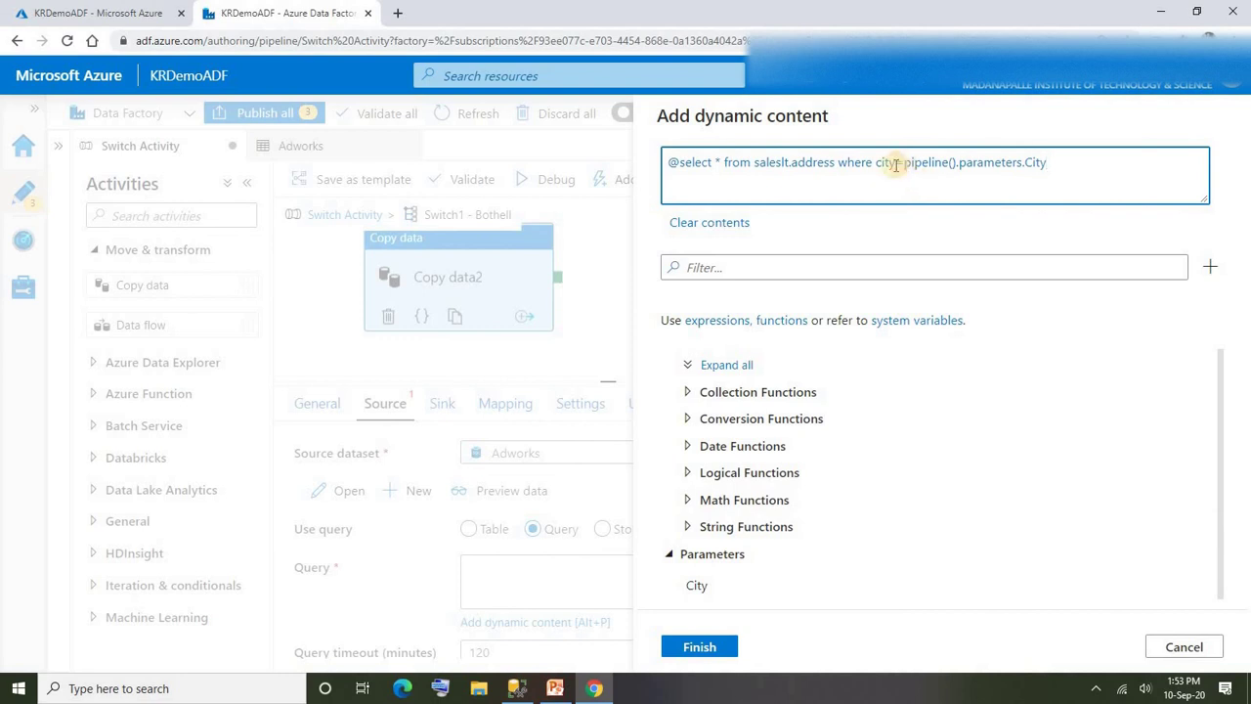
{"action": "left_click", "coordinate": [678, 163]}
{"action": "key", "text": "BackSpace"}
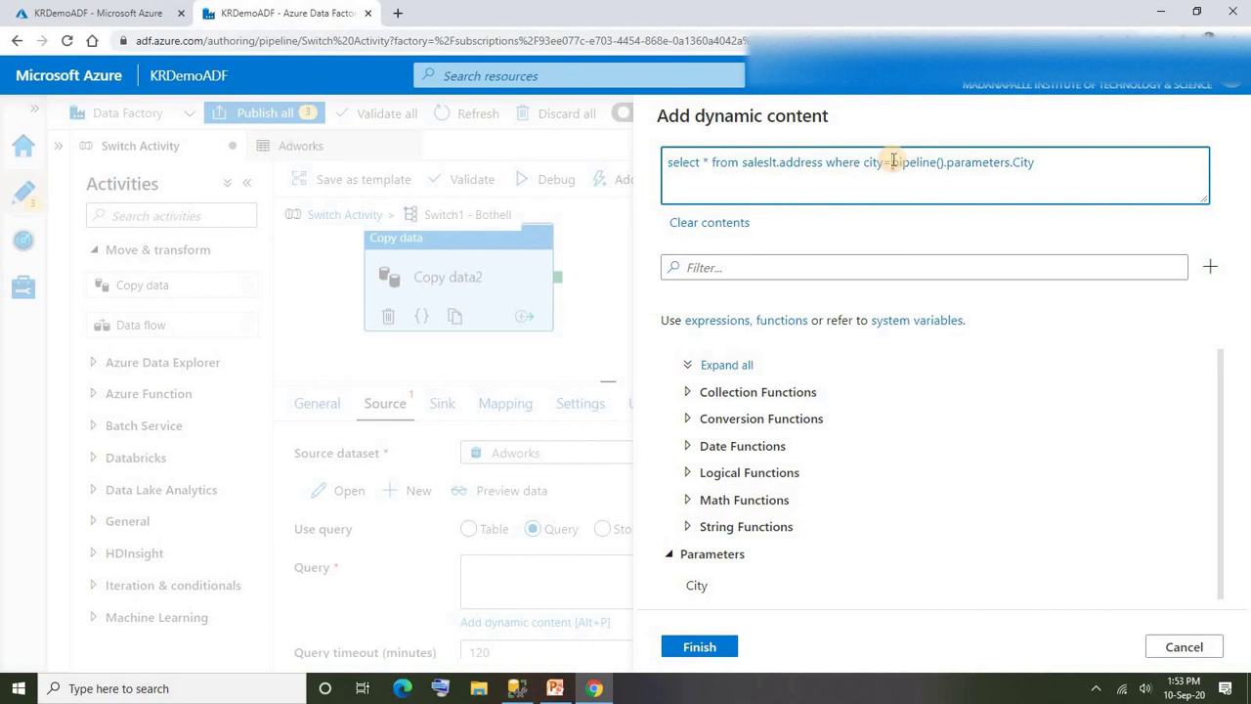
Step: Rewrite the query's city value as '@{pipeline().parameters.City}', copy the whole query and apply it to the Bothell source
{"action": "left_click", "coordinate": [892, 161]}
{"action": "type", "text": "@"}
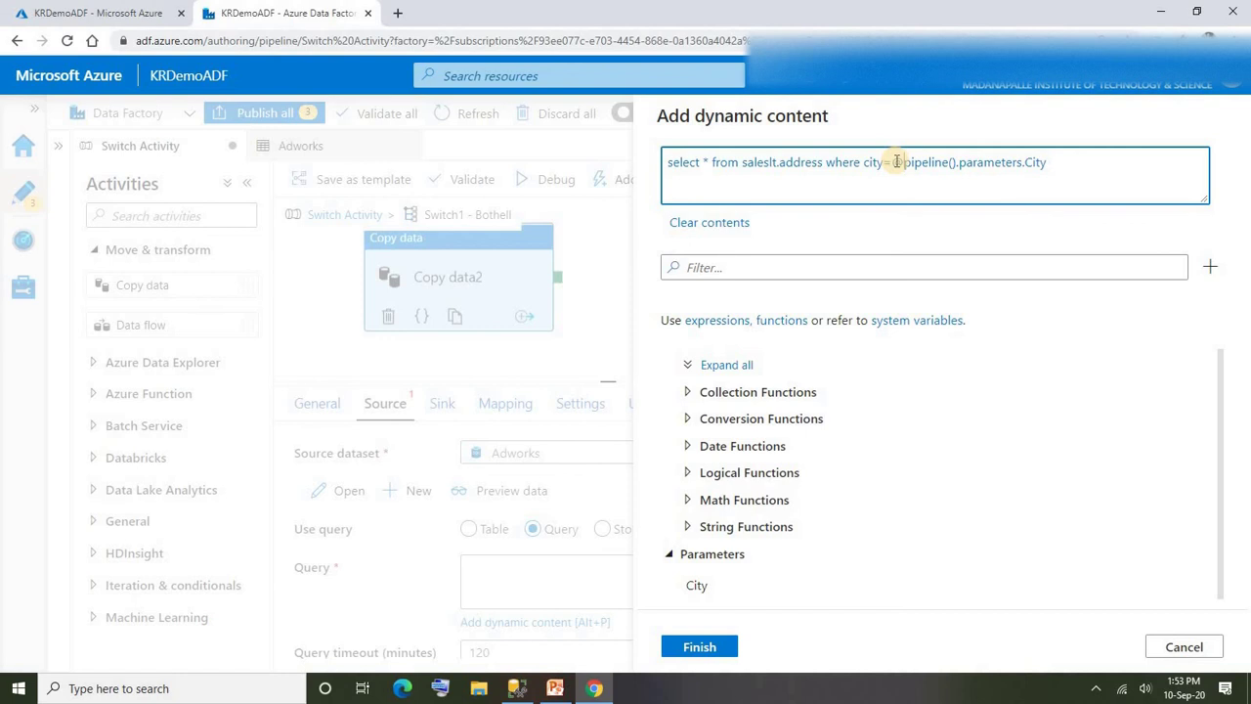
{"action": "left_click", "coordinate": [893, 162]}
{"action": "type", "text": "'"}
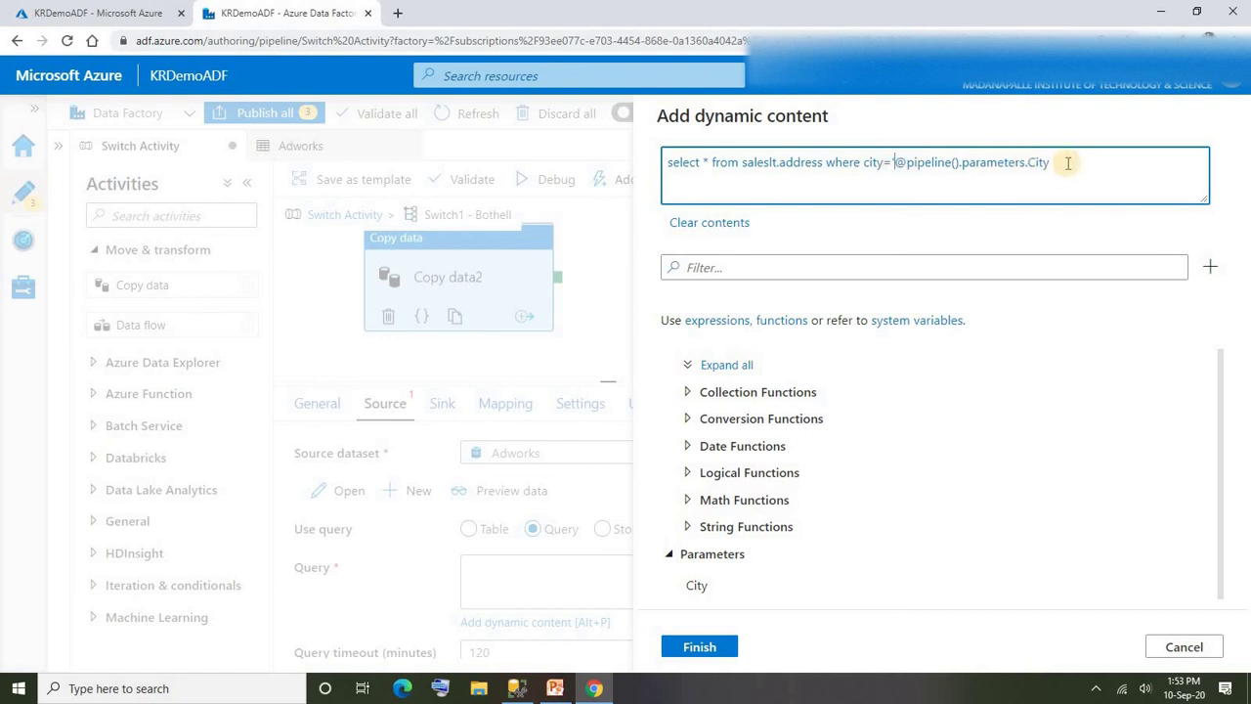
{"action": "left_click", "coordinate": [1068, 163]}
{"action": "type", "text": "'"}
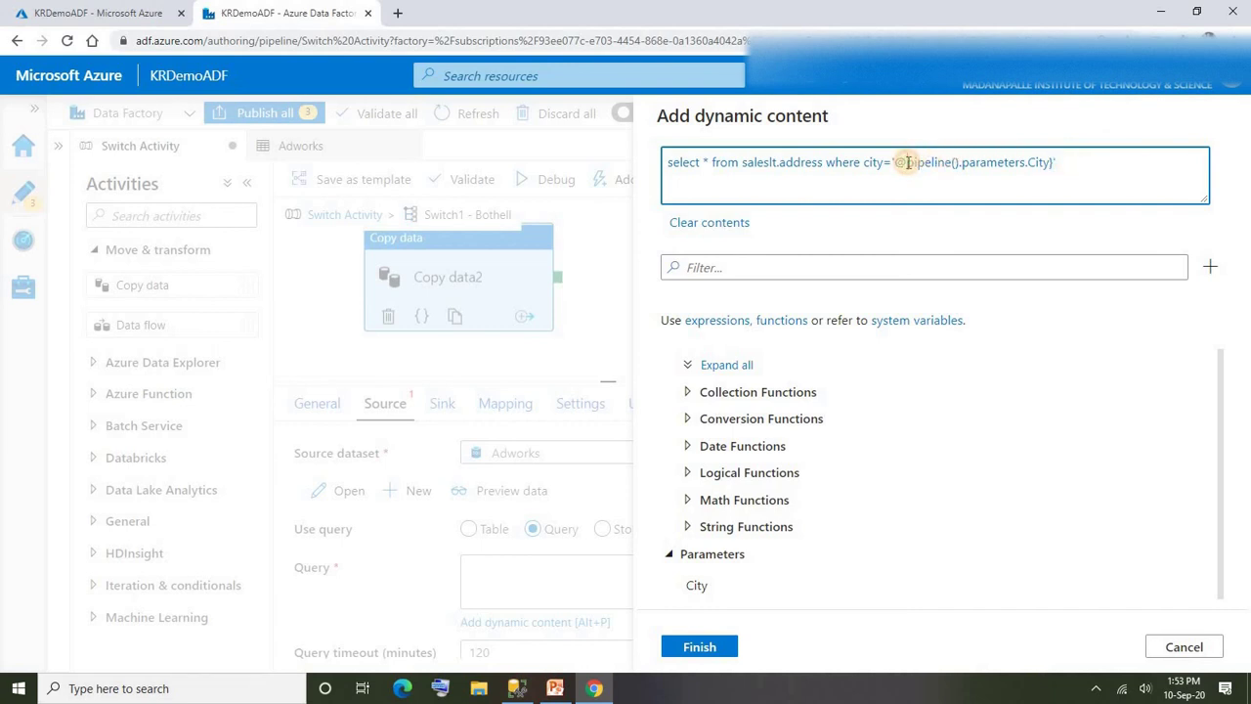
{"action": "key", "text": "ctrl+a"}
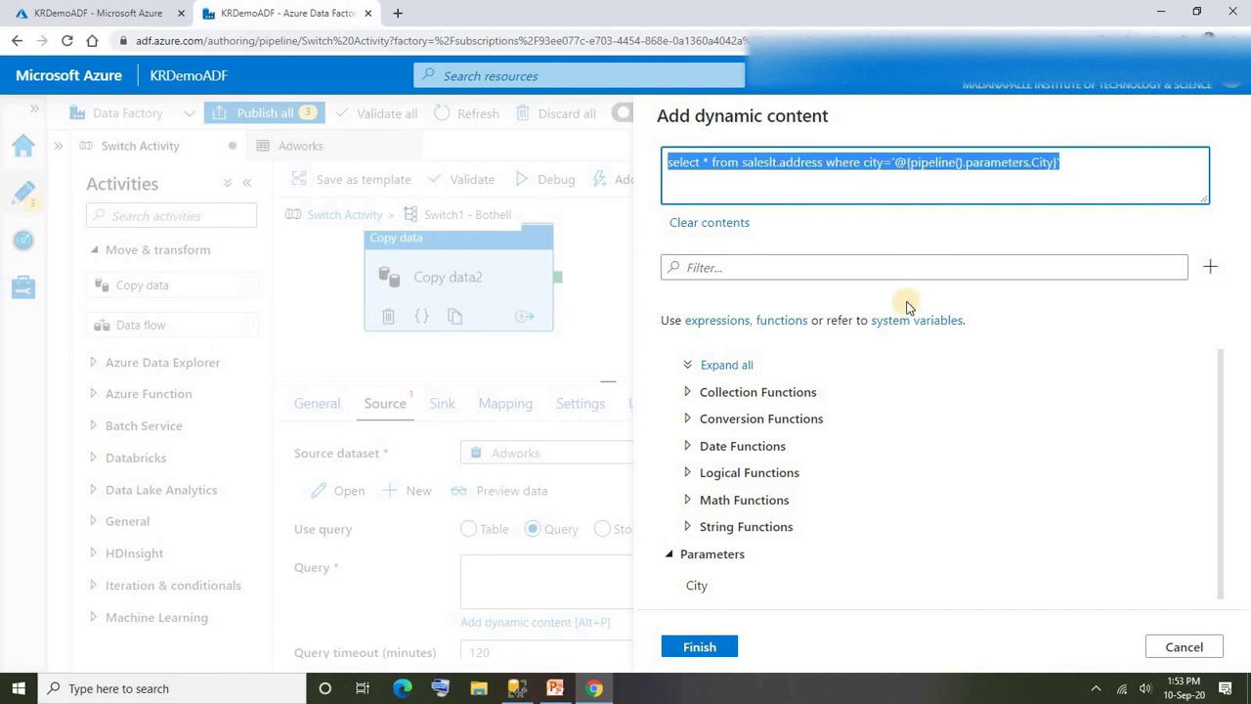
{"action": "left_click", "coordinate": [700, 647]}
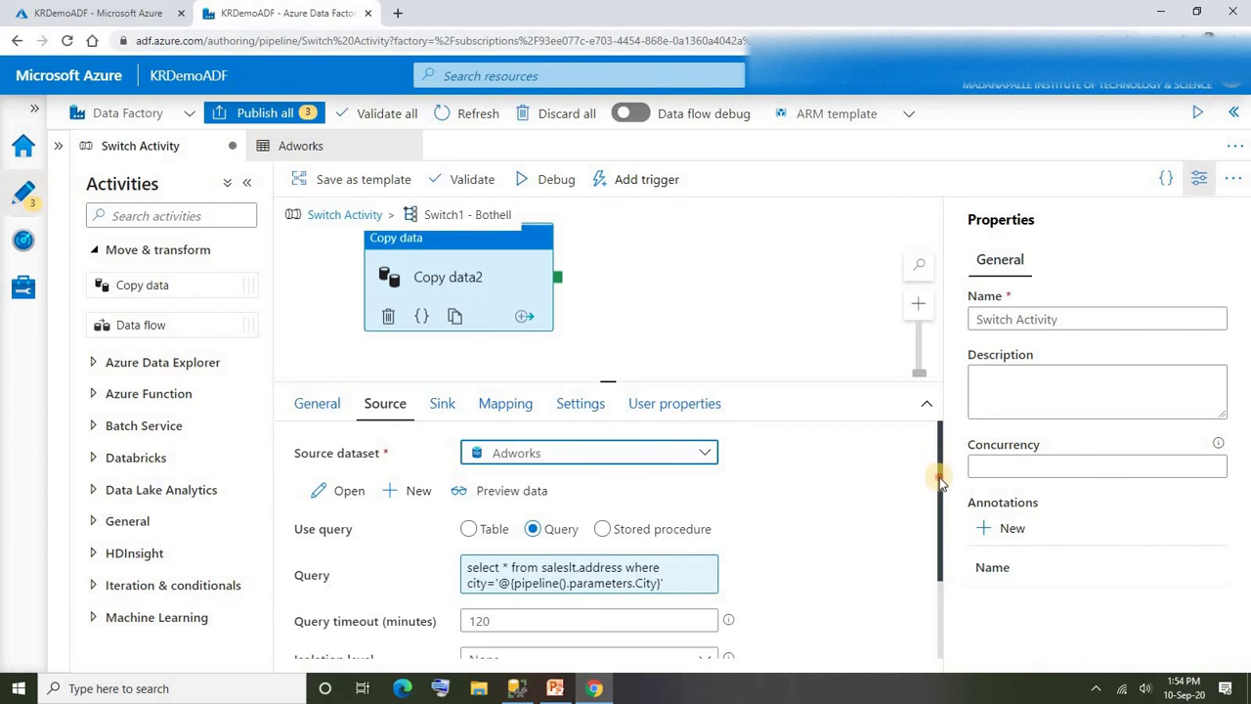
{"action": "mouse_move", "coordinate": [939, 477]}
{"action": "left_mouse_down"}
{"action": "mouse_move", "coordinate": [935, 567]}
{"action": "mouse_move", "coordinate": [927, 475]}
{"action": "left_mouse_up"}
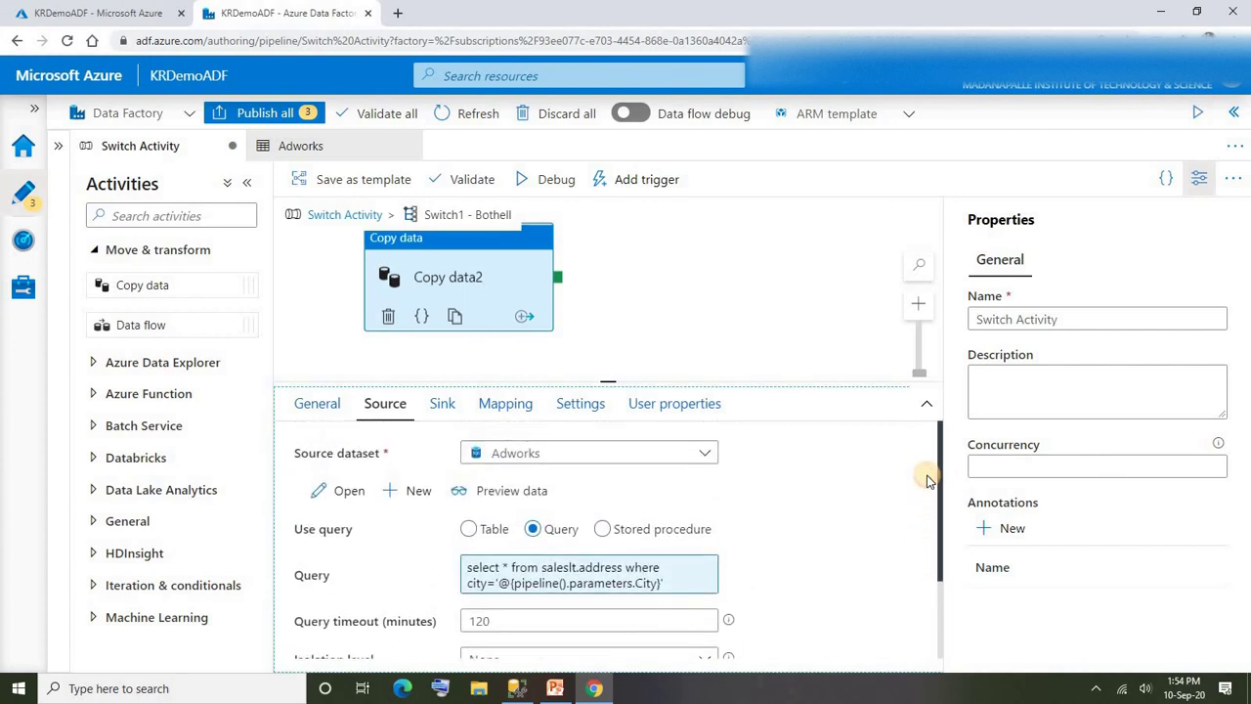
Step: Open the copy activity in the Switch activity's London case and switch its source to a query
{"action": "left_click", "coordinate": [356, 217]}
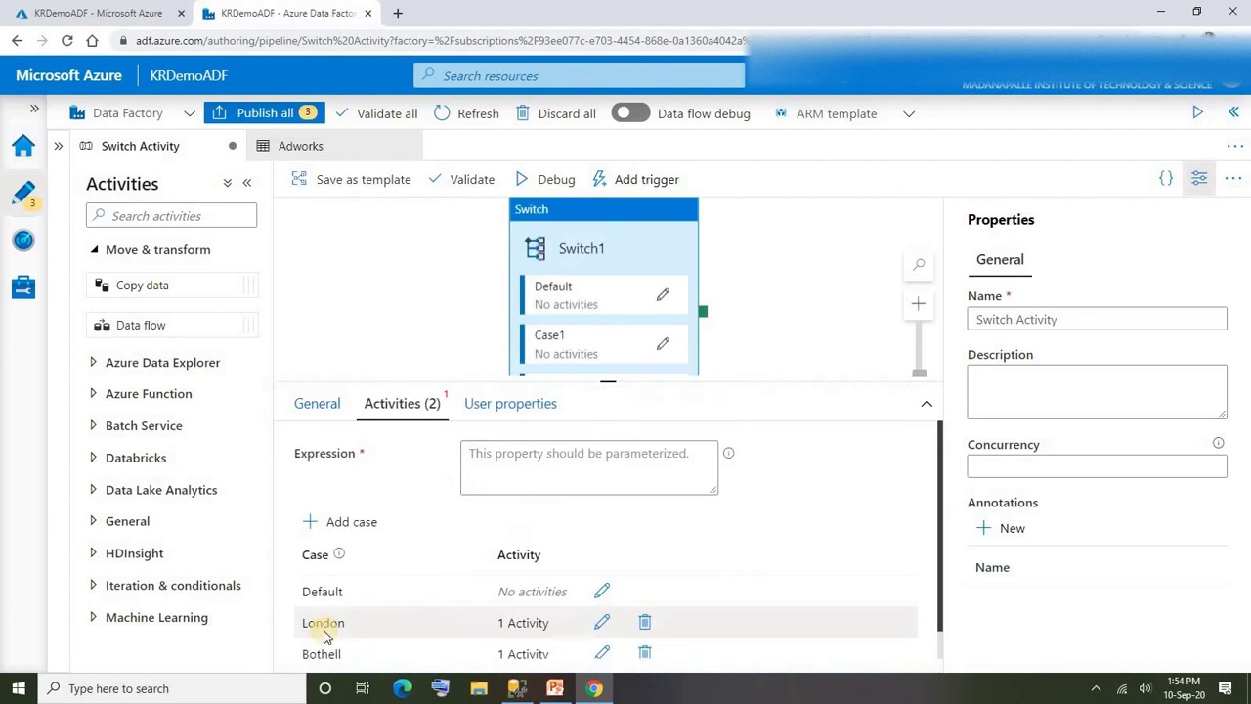
{"action": "left_click", "coordinate": [602, 623]}
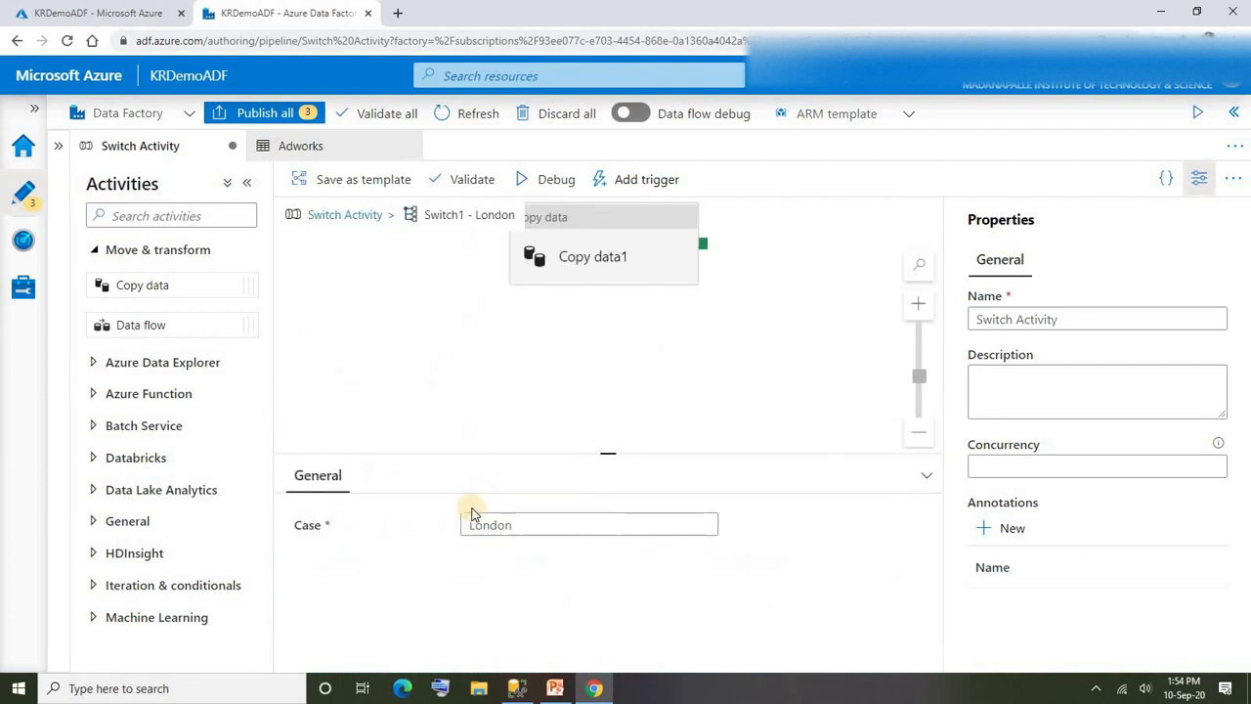
{"action": "left_click", "coordinate": [589, 268]}
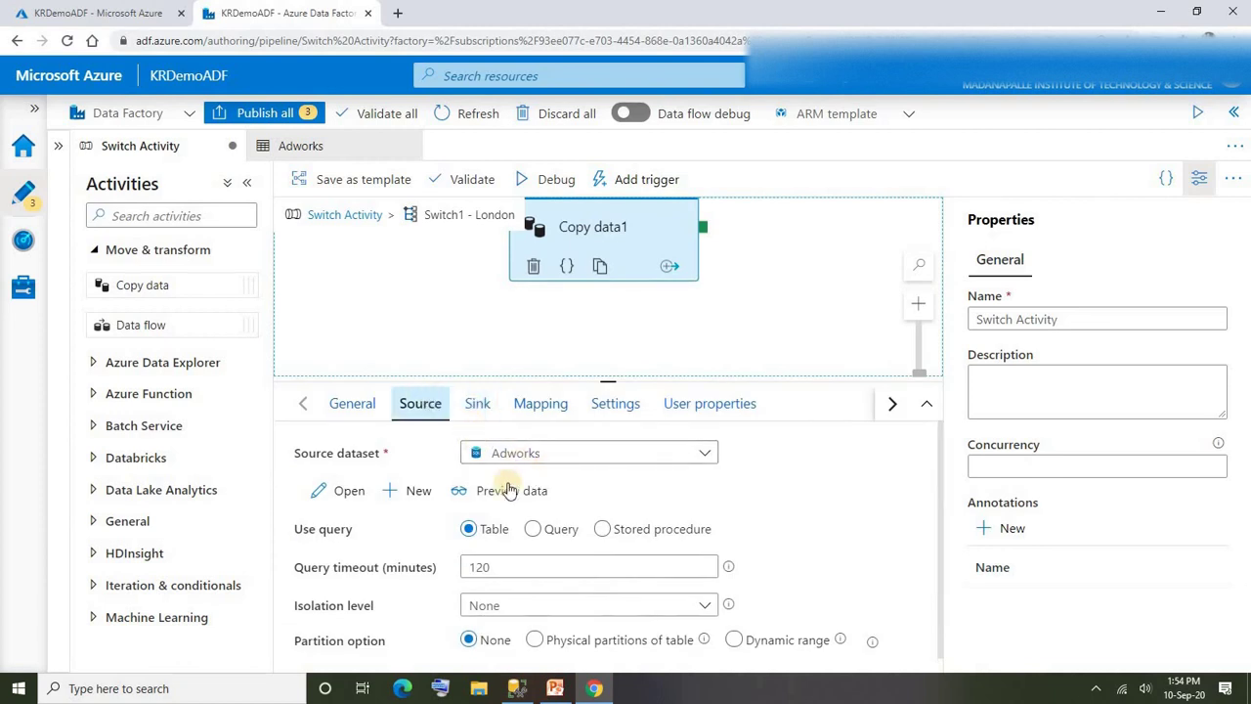
{"action": "left_click", "coordinate": [532, 529]}
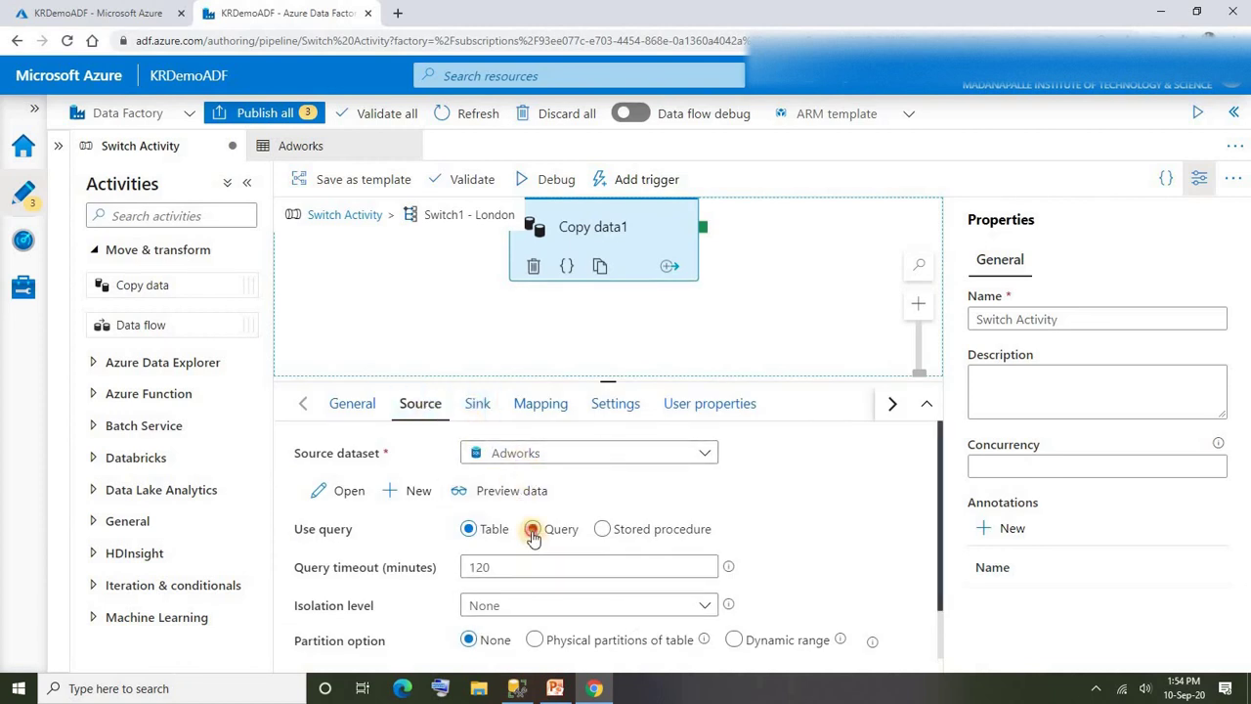
Step: Paste select * from saleslt.address where city='@{pipeline().parameters.City}' as the dynamic source query of the London copy activity
{"action": "left_click", "coordinate": [517, 577]}
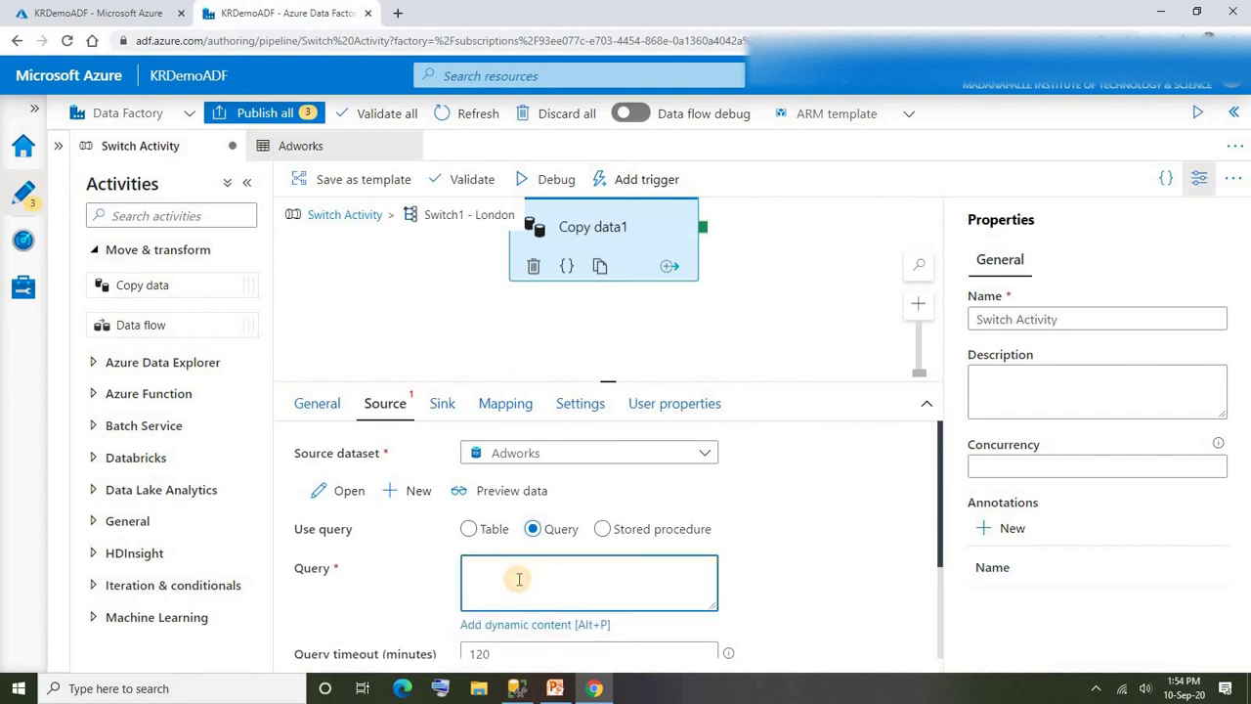
{"action": "key", "text": "ctrl+v"}
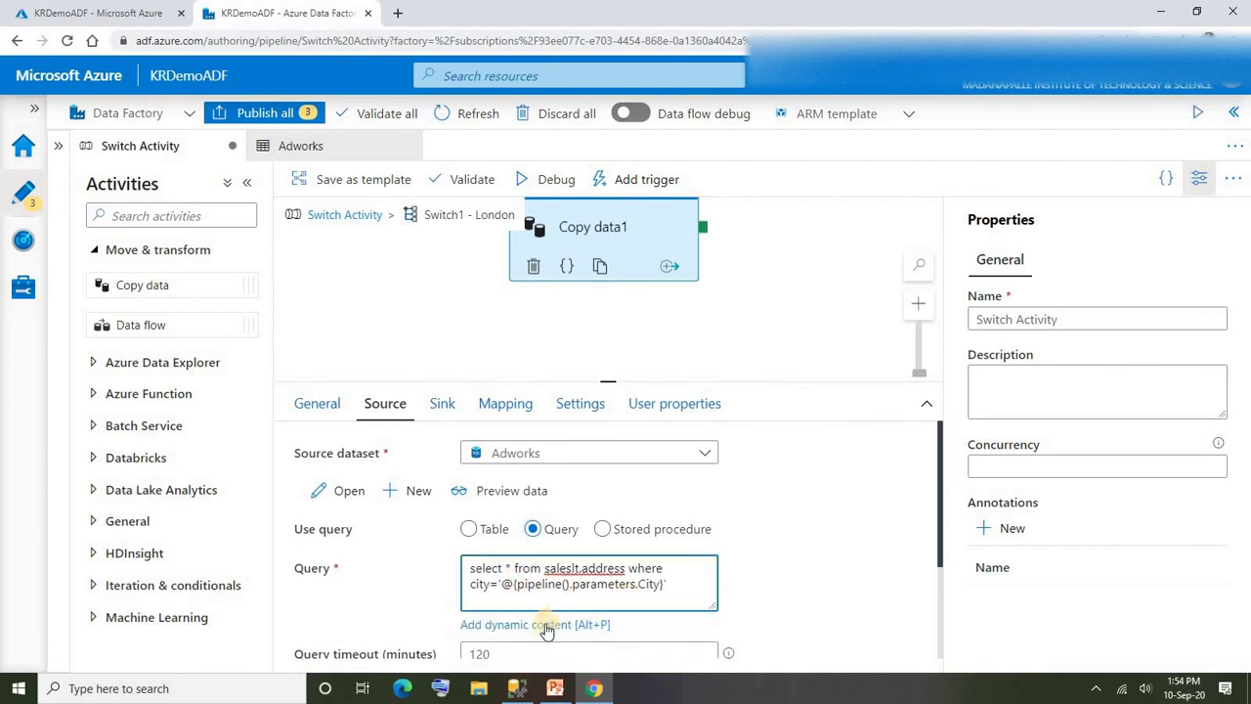
{"action": "left_click", "coordinate": [546, 626]}
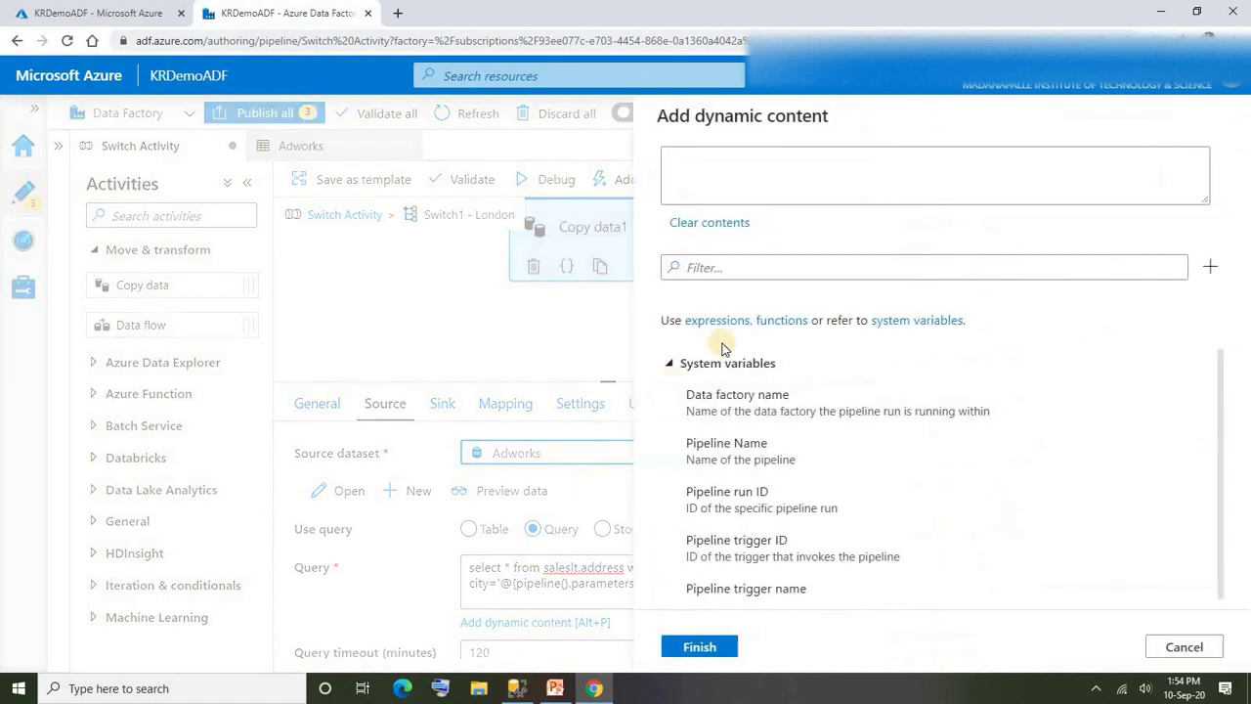
{"action": "left_click", "coordinate": [788, 178]}
{"action": "key", "text": "ctrl+v"}
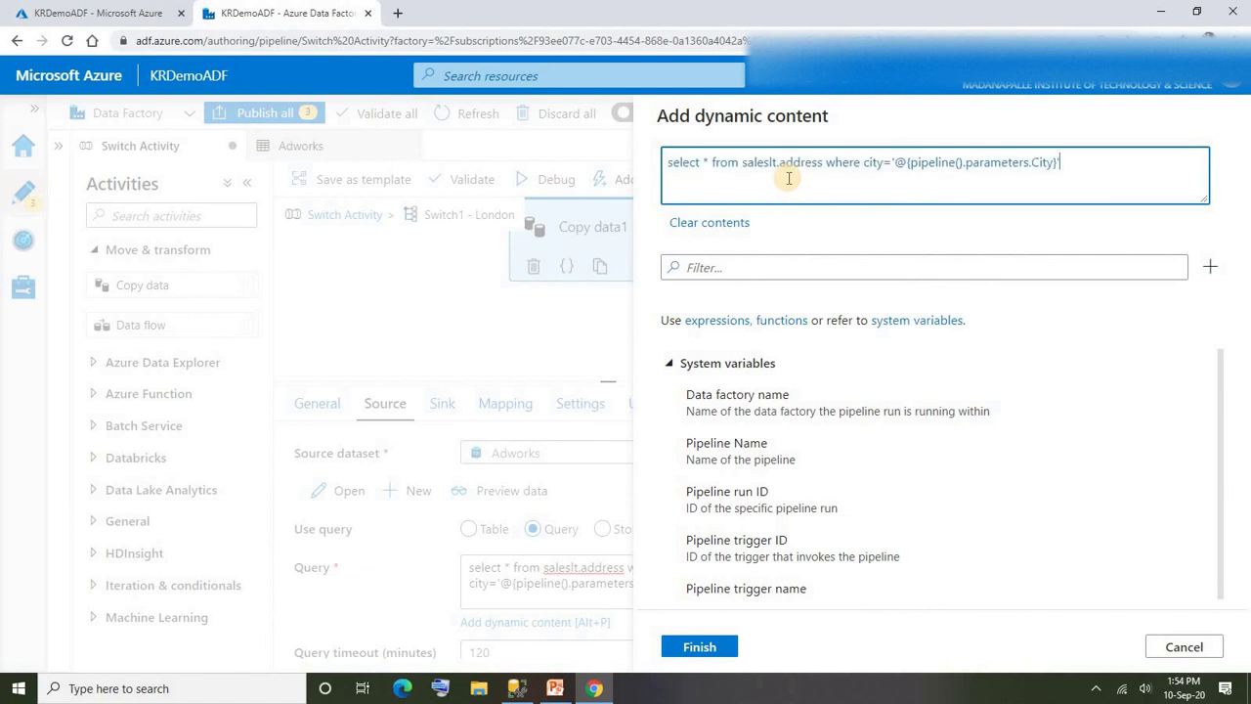
{"action": "left_click", "coordinate": [701, 643]}
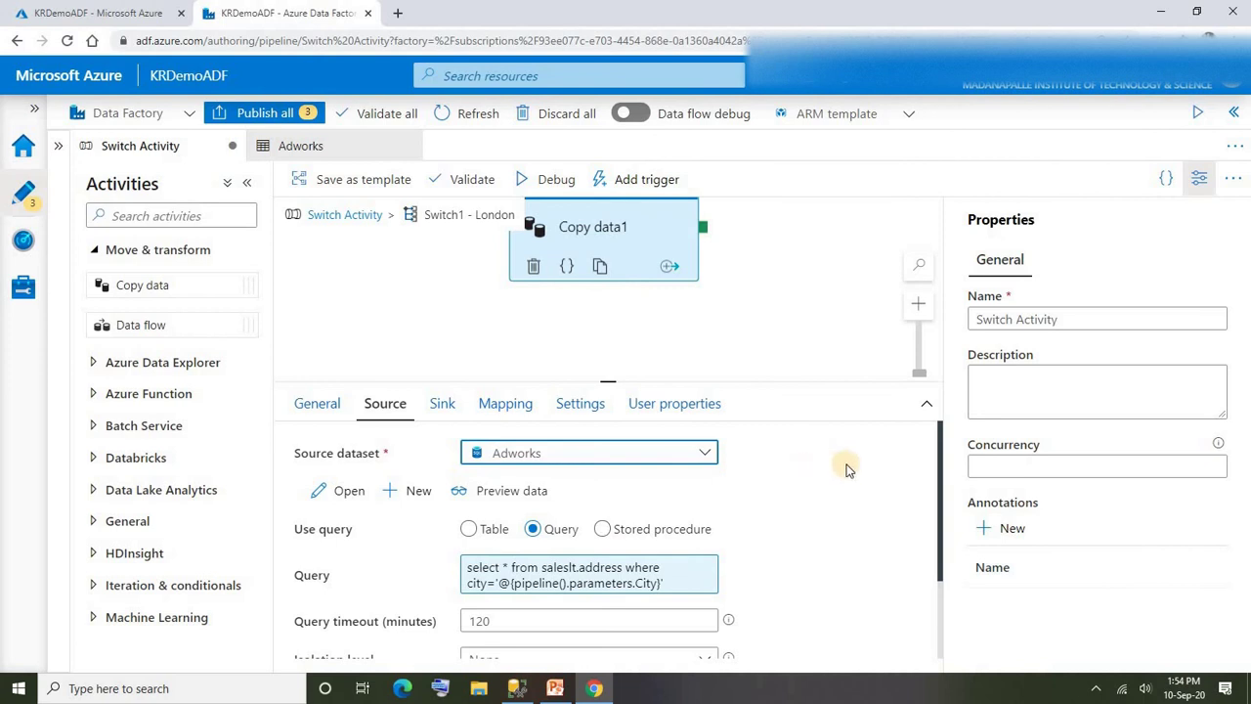
Step: Return to the Switch activity and add a Copy data activity inside its Default case
{"action": "left_click", "coordinate": [357, 222]}
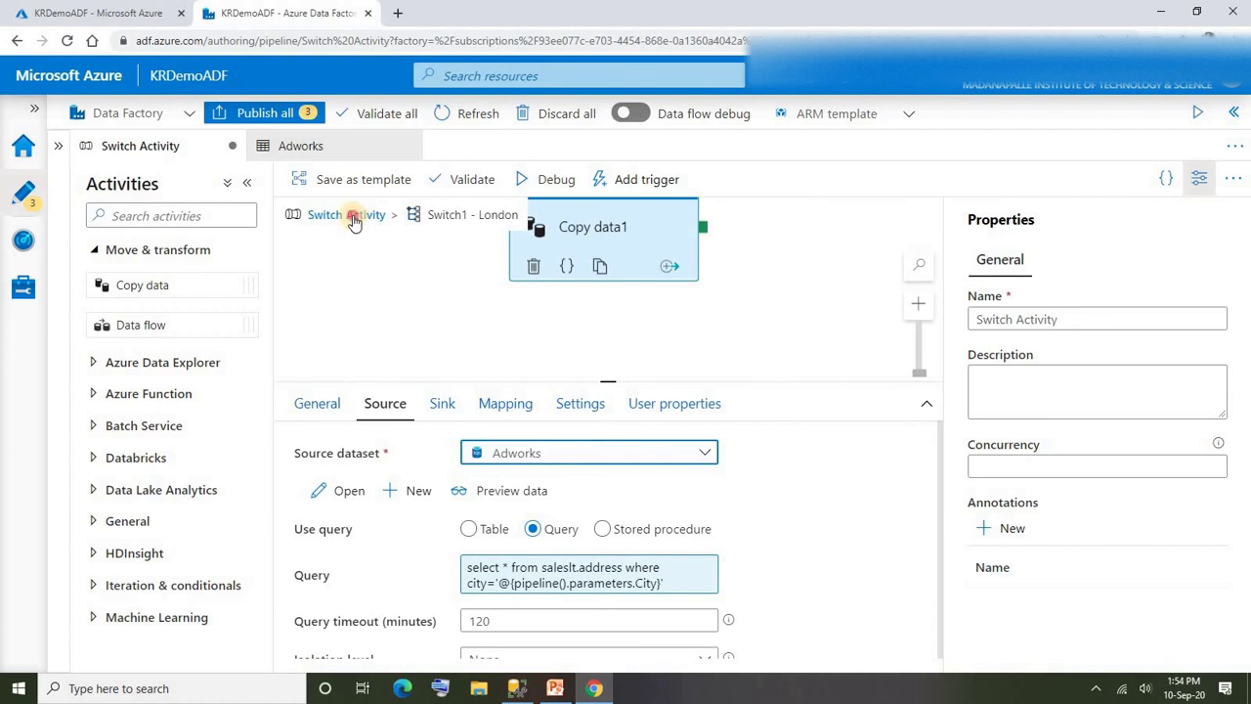
{"action": "left_click", "coordinate": [401, 403]}
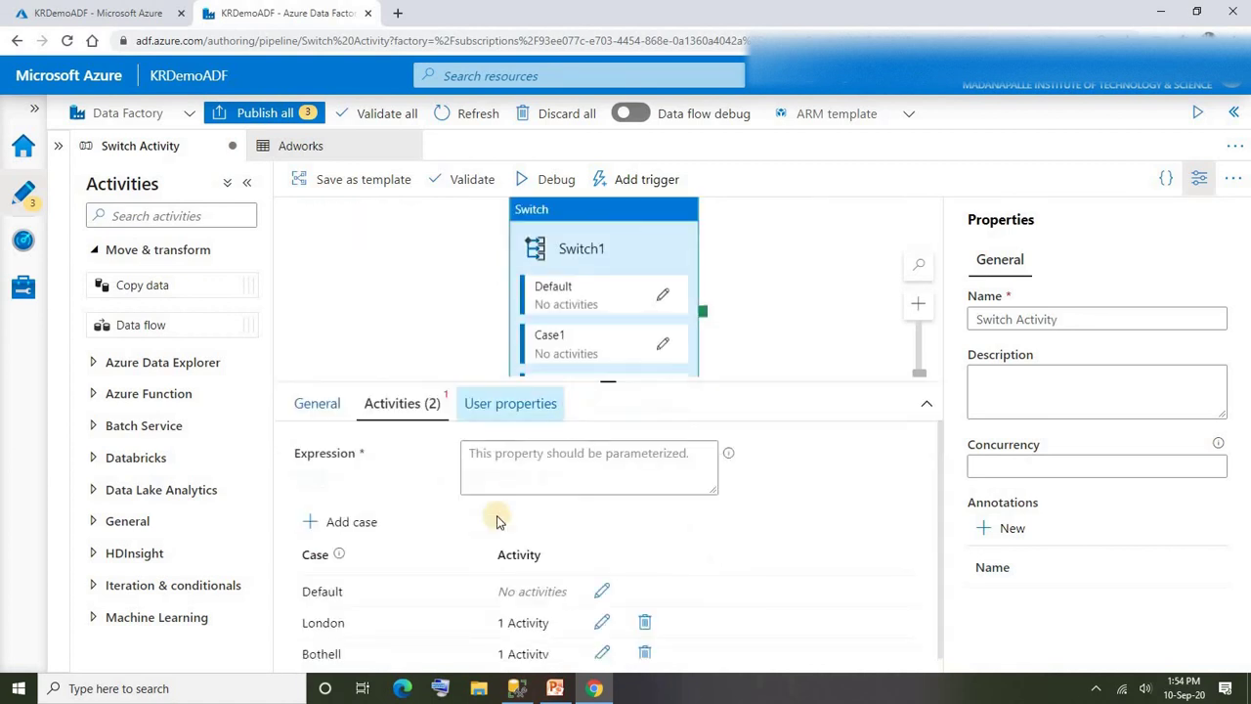
{"action": "left_click", "coordinate": [599, 592]}
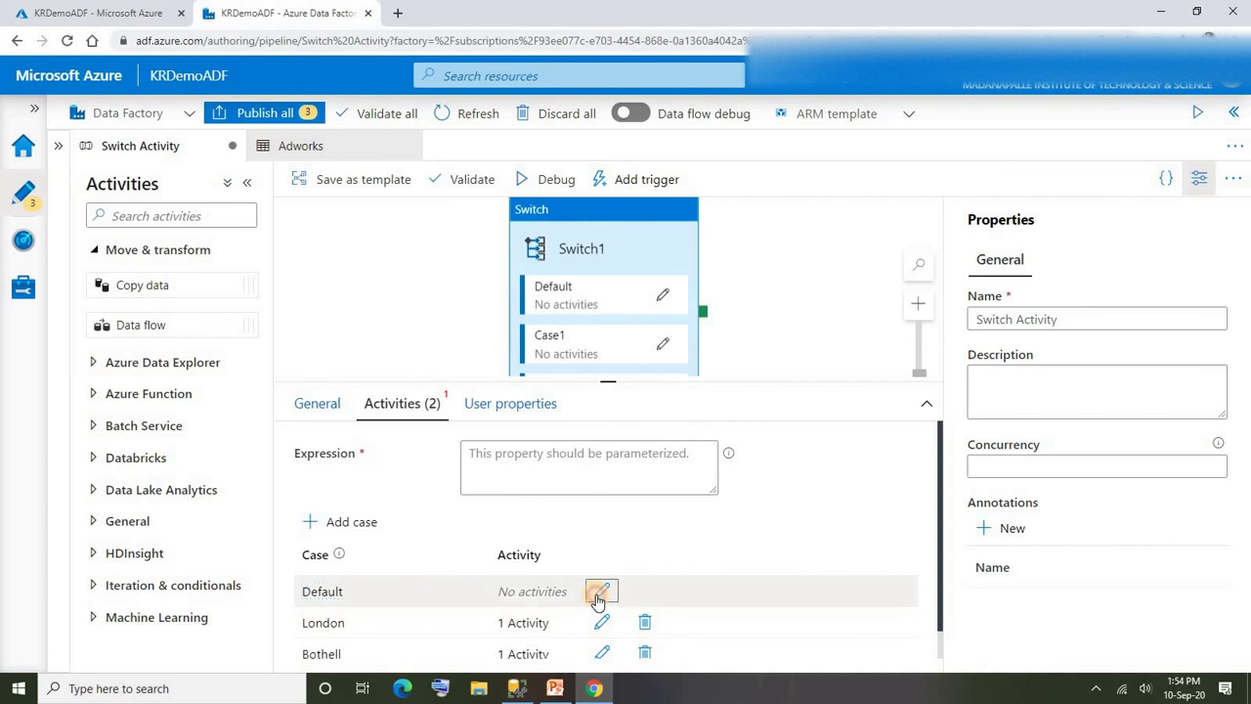
{"action": "left_click", "coordinate": [149, 284]}
{"action": "left_click_drag", "start_coordinate": [149, 284], "coordinate": [482, 276]}
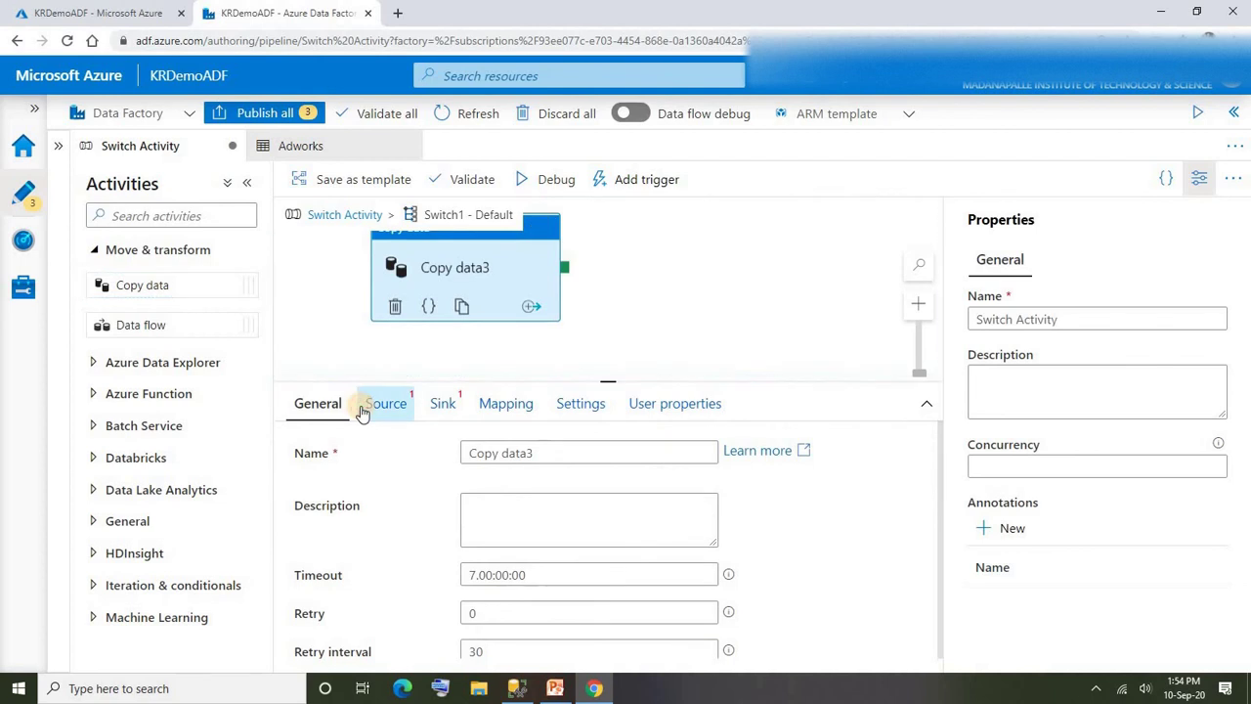
Step: Set the source dataset of the Default copy activity to Adworks
{"action": "left_click", "coordinate": [379, 402]}
{"action": "left_click", "coordinate": [547, 462]}
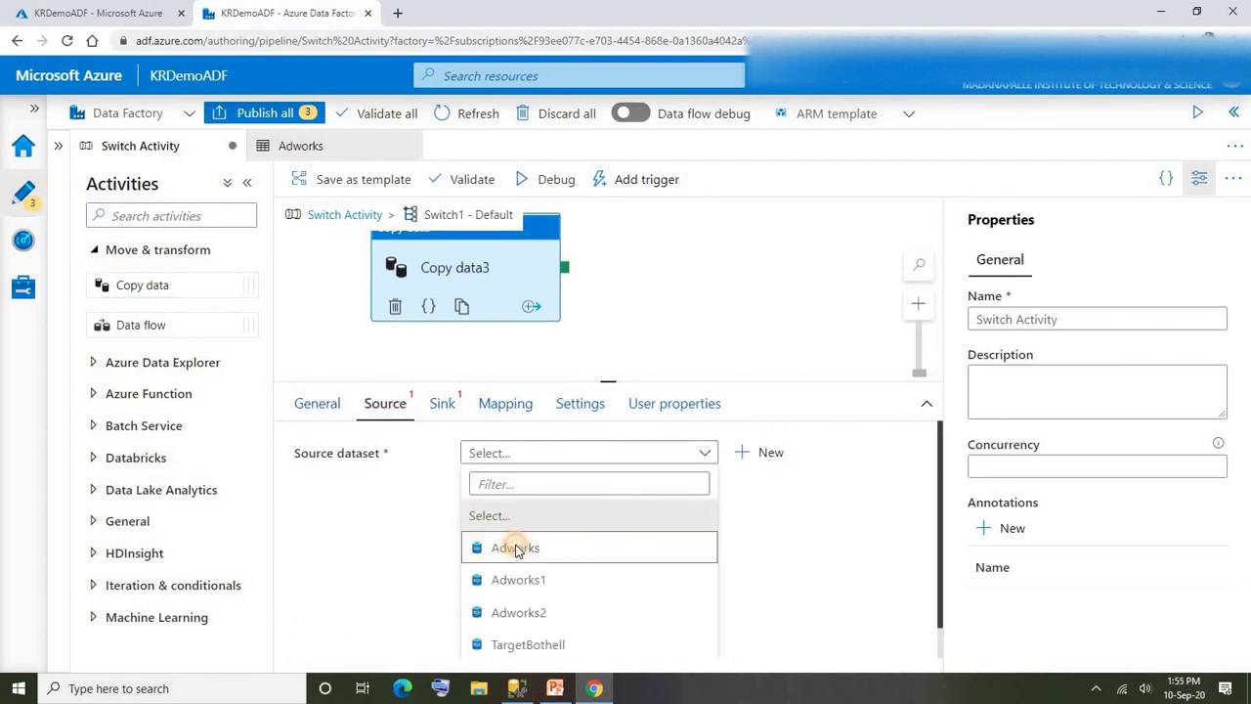
{"action": "left_click", "coordinate": [511, 547]}
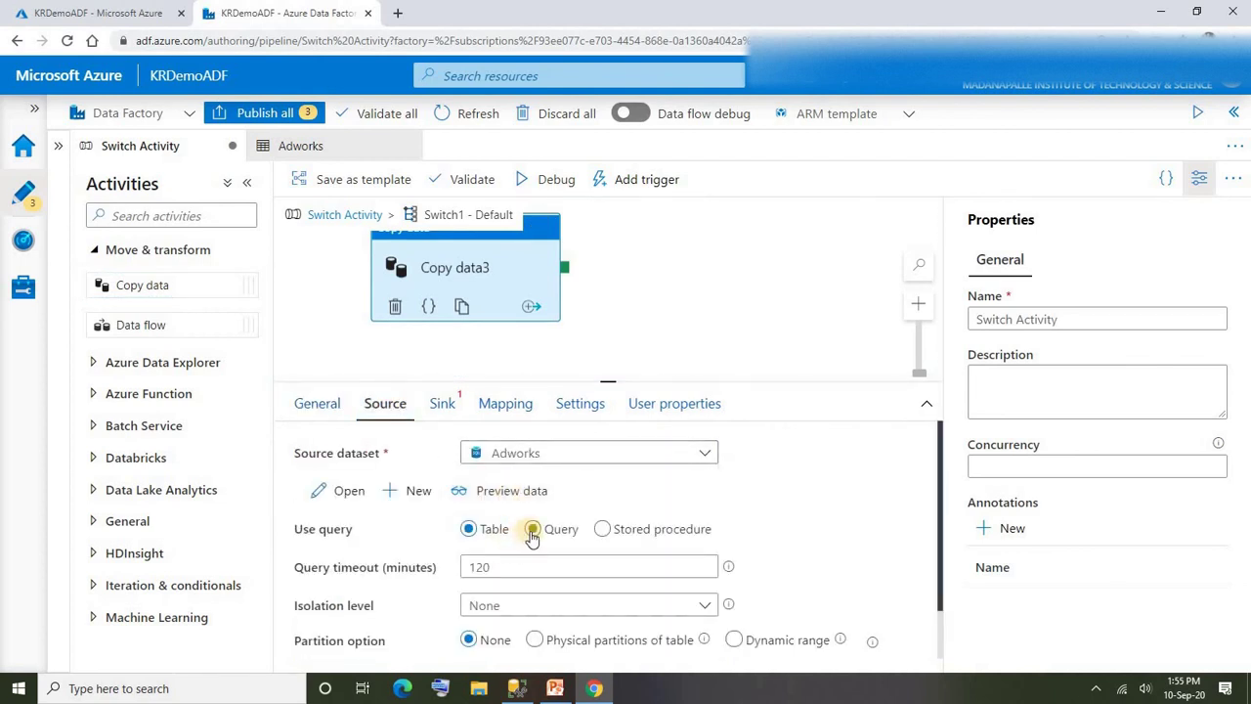
Step: Switch the Default copy activity's source to a query and paste the City parameter query into its dynamic content
{"action": "left_click", "coordinate": [532, 529]}
{"action": "left_click", "coordinate": [565, 568]}
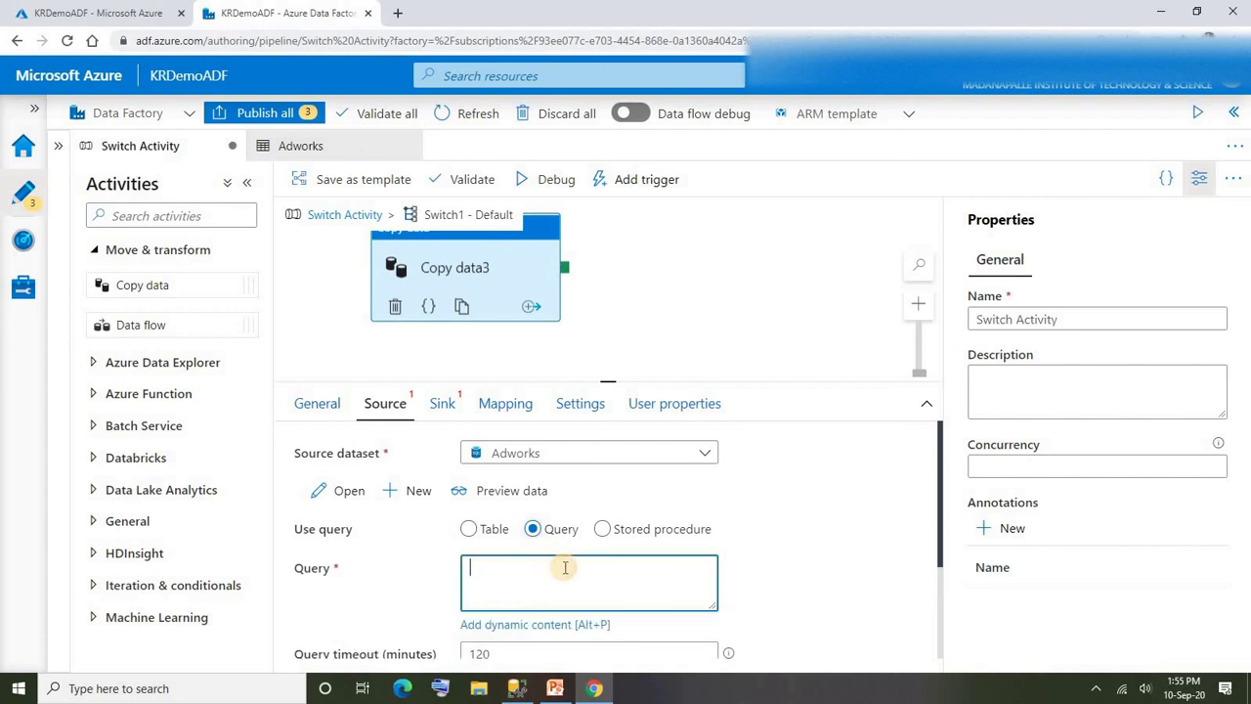
{"action": "left_click", "coordinate": [547, 625]}
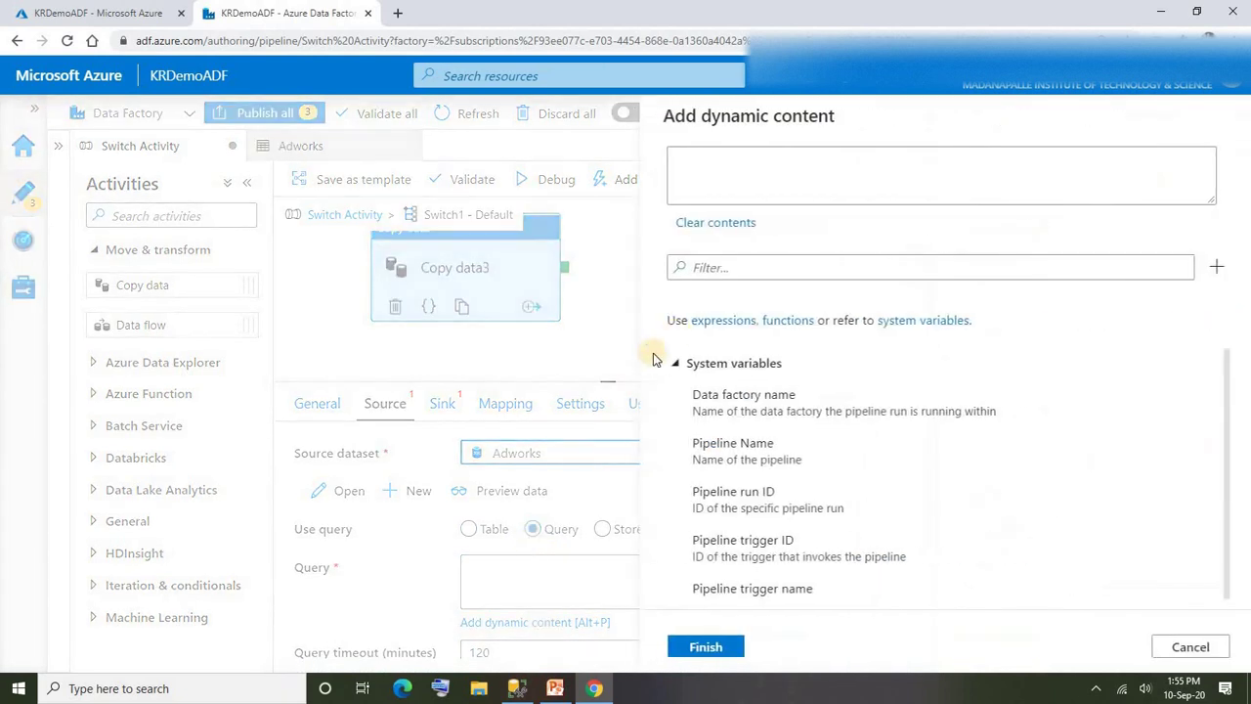
{"action": "key", "text": "ctrl+v"}
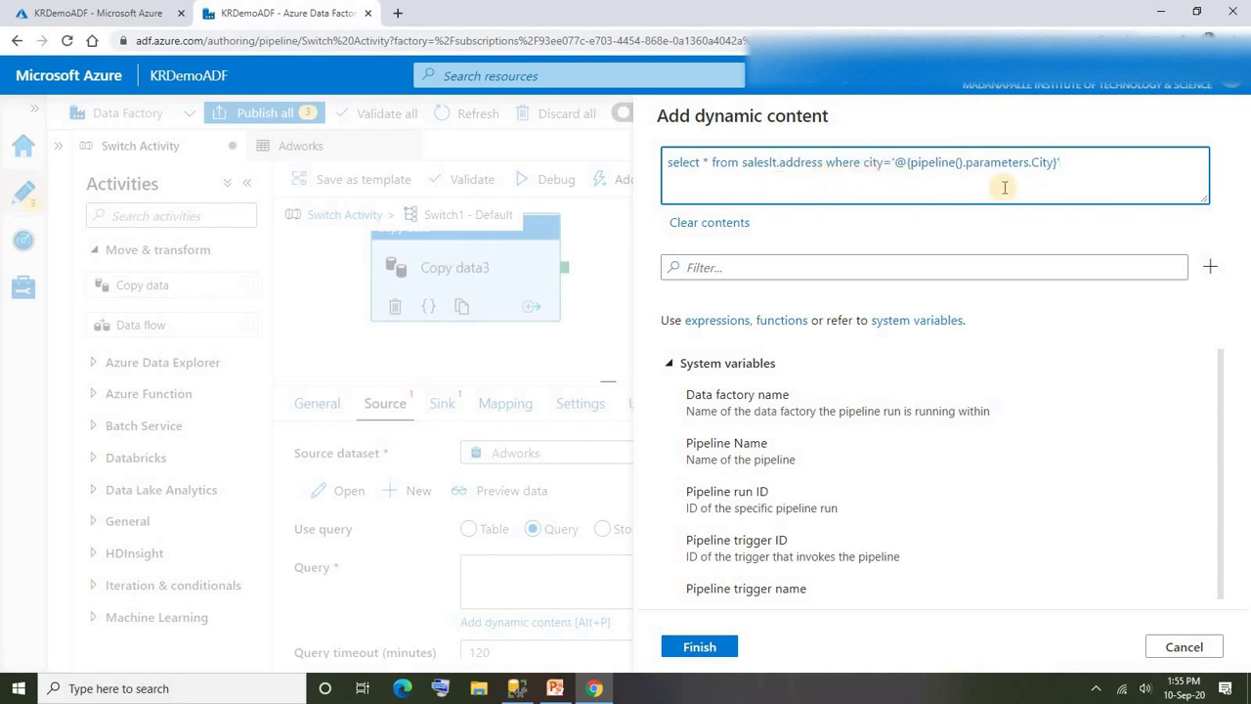
Step: Rewrite the query's condition so it reads select * from saleslt.address where city not in ('london','bothell')
{"action": "key", "text": "BackSpace"}
{"action": "key", "text": "BackSpace"}
{"action": "key", "text": "BackSpace"}
{"action": "key", "text": "BackSpace"}
{"action": "key", "text": "BackSpace"}
{"action": "key", "text": "BackSpace"}
{"action": "key", "text": "BackSpace"}
{"action": "key", "text": "BackSpace"}
{"action": "key", "text": "BackSpace"}
{"action": "key", "text": "BackSpace"}
{"action": "key", "text": "BackSpace"}
{"action": "key", "text": "BackSpace"}
{"action": "key", "text": "BackSpace"}
{"action": "key", "text": "BackSpace"}
{"action": "key", "text": "BackSpace"}
{"action": "key", "text": "BackSpace"}
{"action": "key", "text": "BackSpace"}
{"action": "key", "text": "BackSpace"}
{"action": "key", "text": "BackSpace"}
{"action": "key", "text": "BackSpace"}
{"action": "key", "text": "BackSpace"}
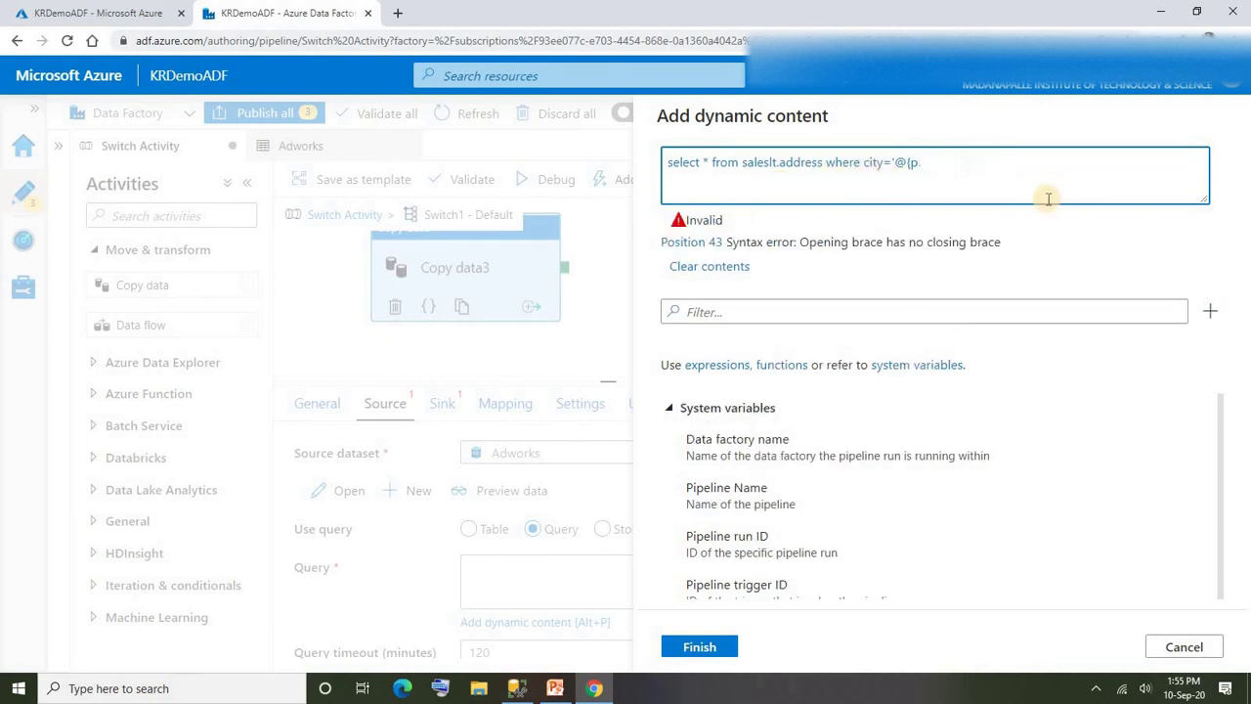
{"action": "key", "text": "BackSpace"}
{"action": "key", "text": "BackSpace"}
{"action": "key", "text": "BackSpace"}
{"action": "type", "text": "no"}
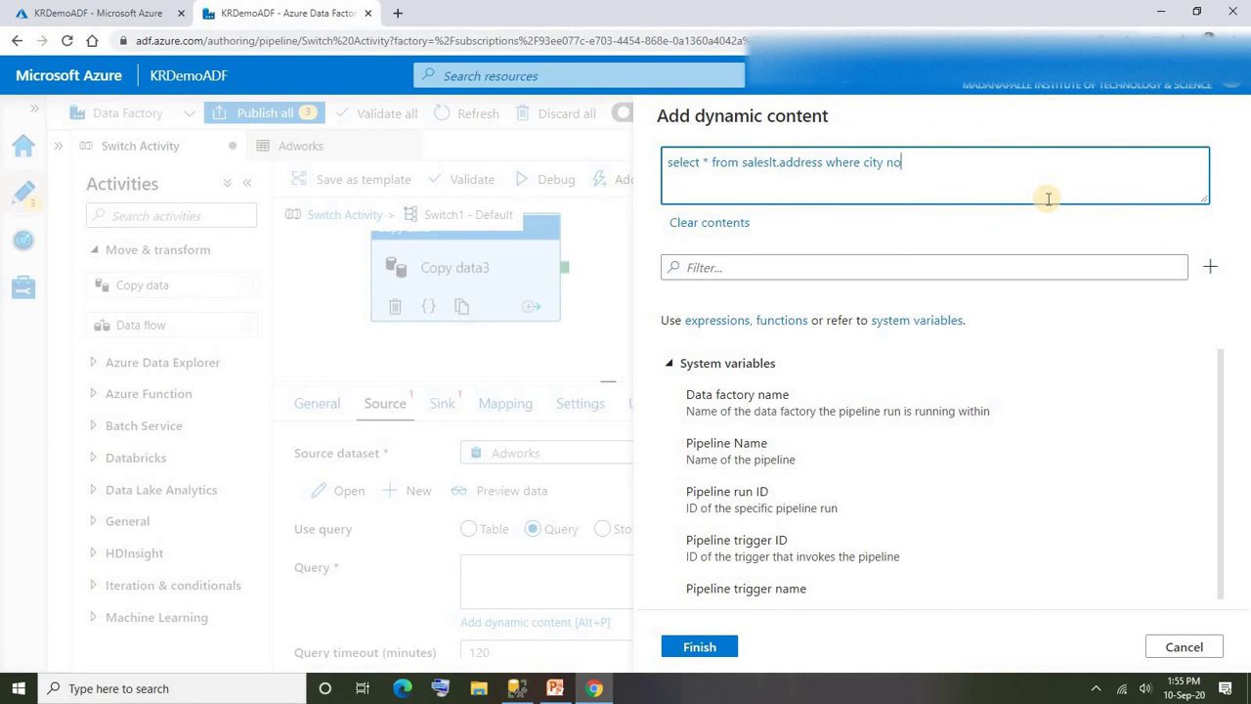
{"action": "type", "text": "t in ('london','bothell"}
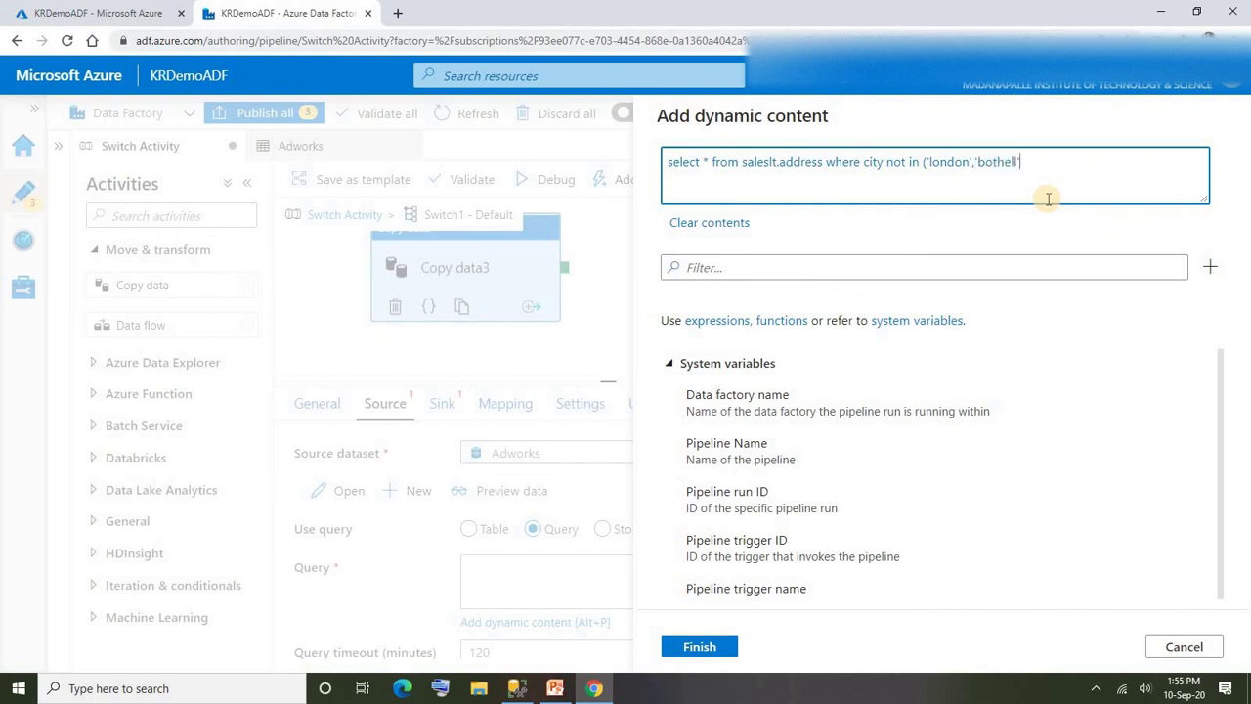
Step: Cut the whole query, cancel the dynamic content editor, and paste it as the plain source query of the Default copy activity
{"action": "key", "text": "ctrl+a"}
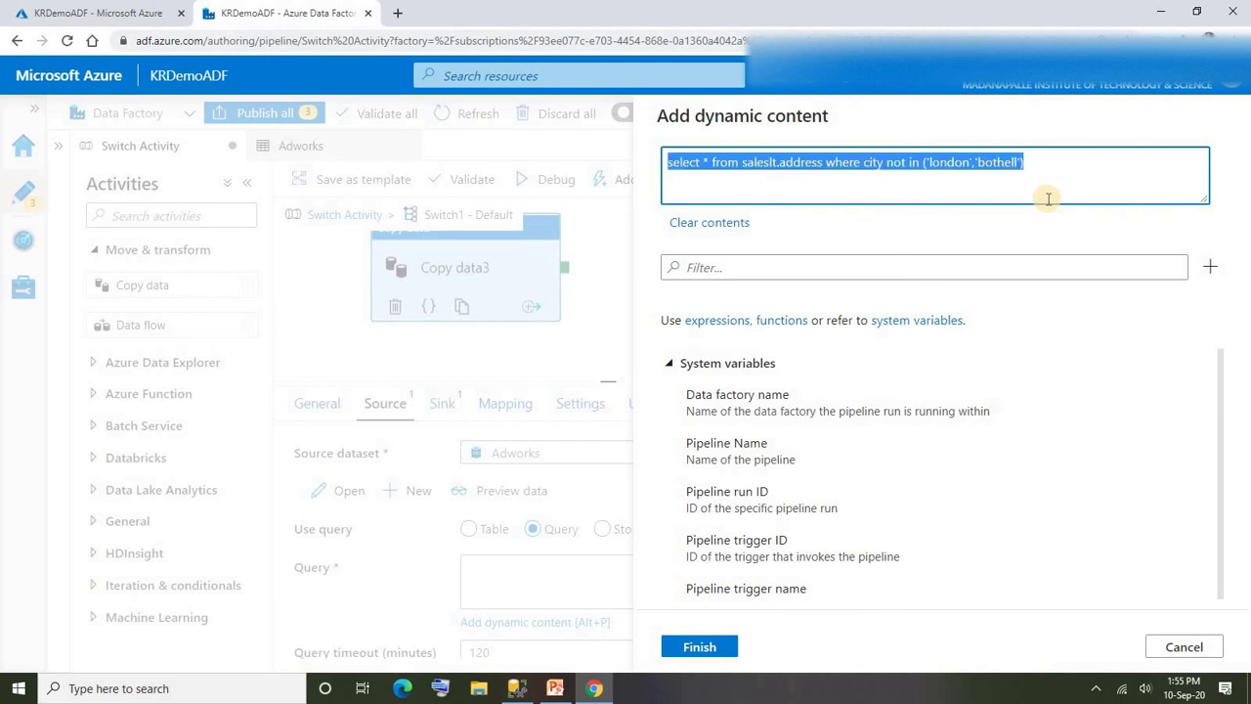
{"action": "key", "text": "BackSpace"}
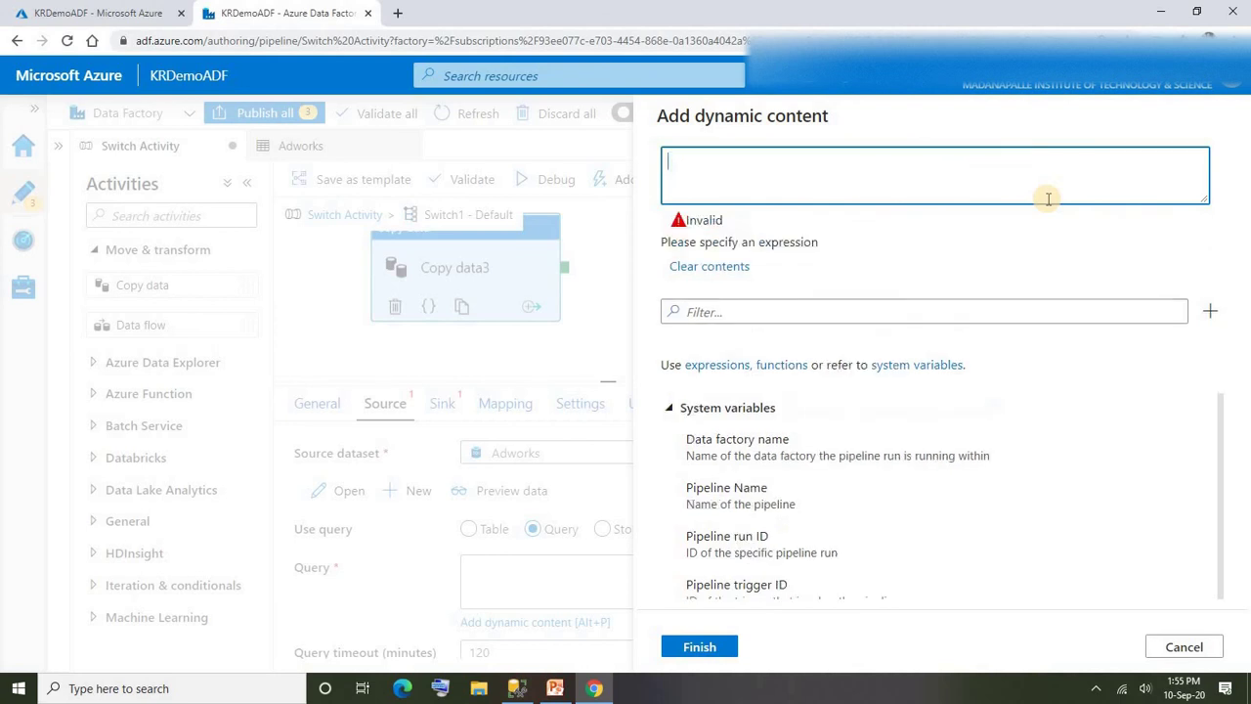
{"action": "left_click", "coordinate": [1183, 645]}
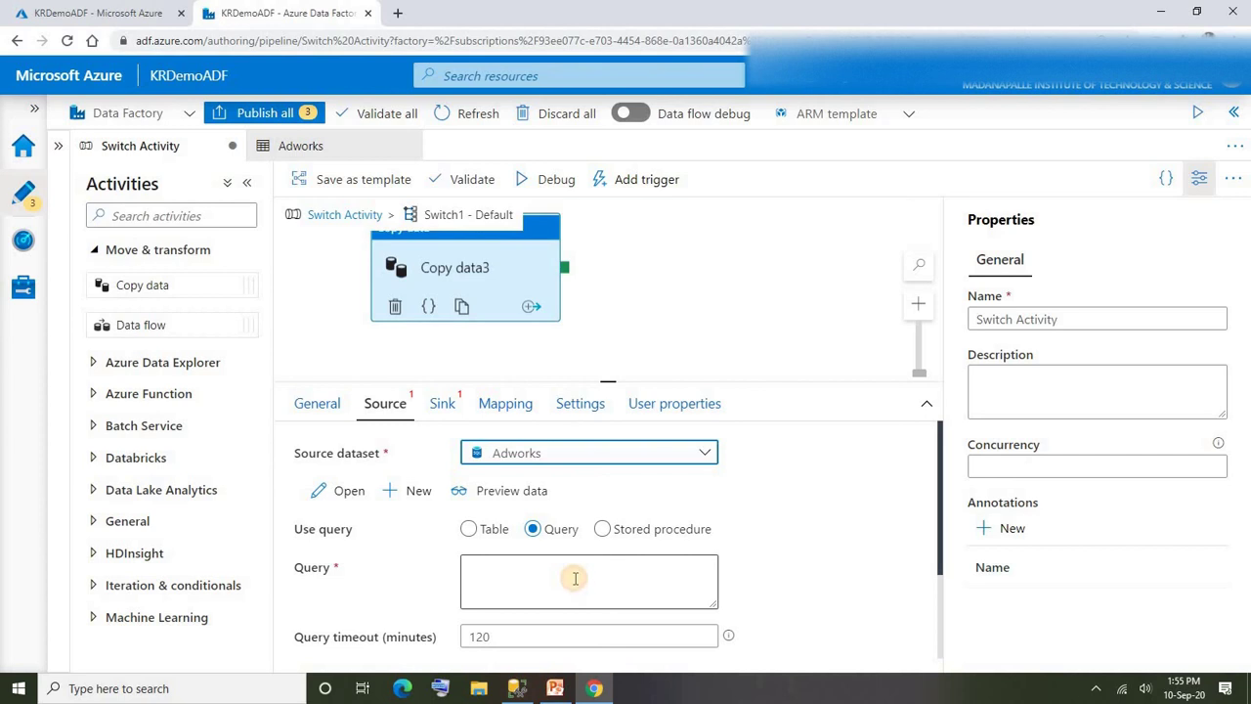
{"action": "left_click", "coordinate": [575, 577]}
{"action": "key", "text": "ctrl+v"}
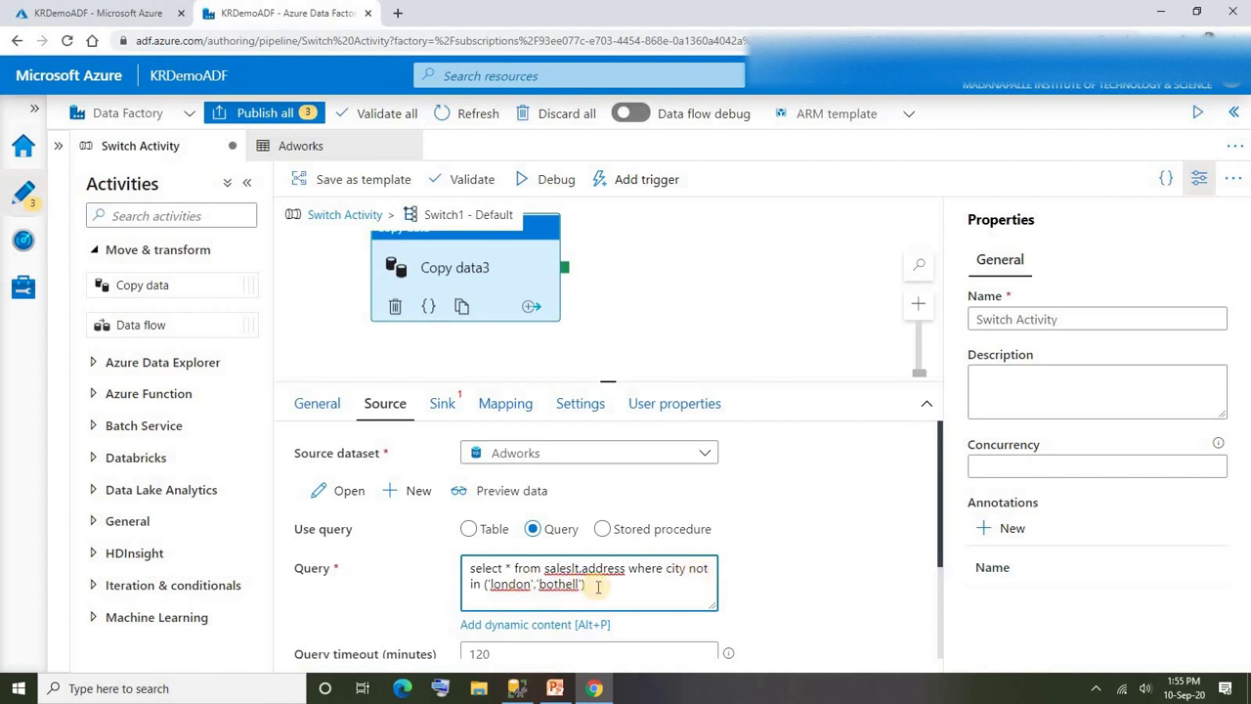
{"action": "left_click", "coordinate": [850, 493]}
Step: Start a new sink dataset for the Default copy activity using the Azure SQL Database data store
{"action": "left_click", "coordinate": [442, 402]}
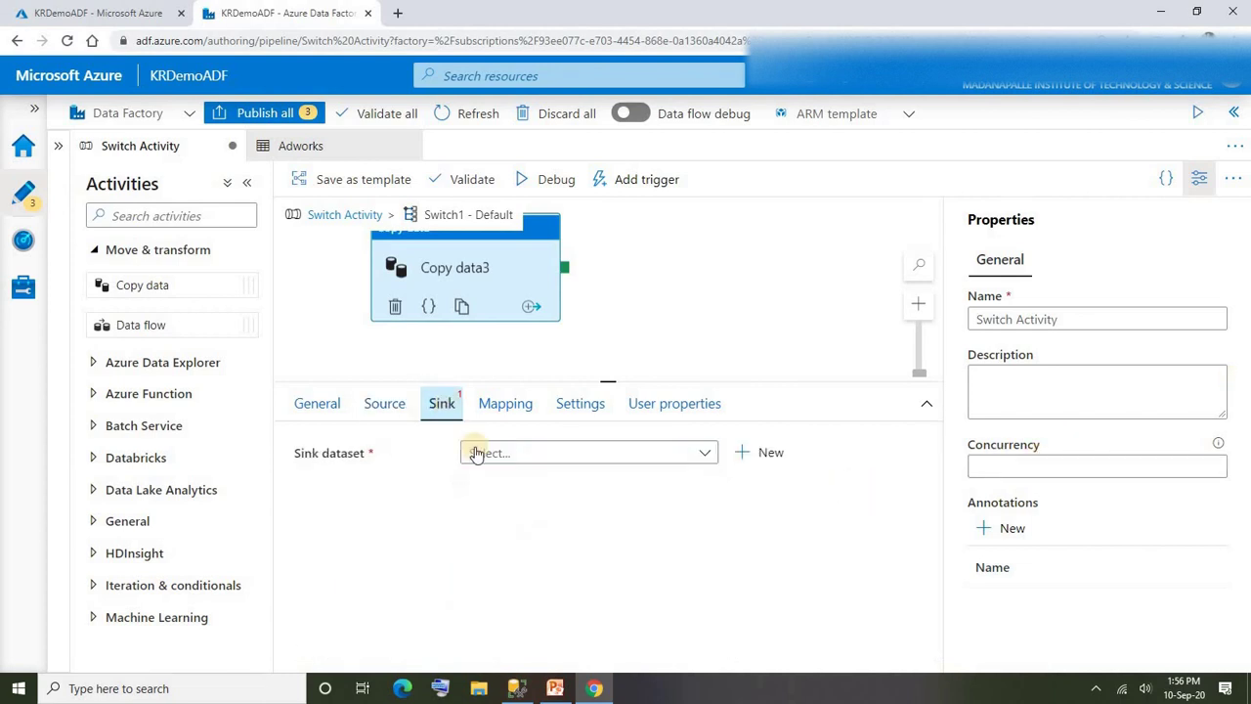
{"action": "left_click", "coordinate": [606, 453]}
{"action": "left_click", "coordinate": [743, 452]}
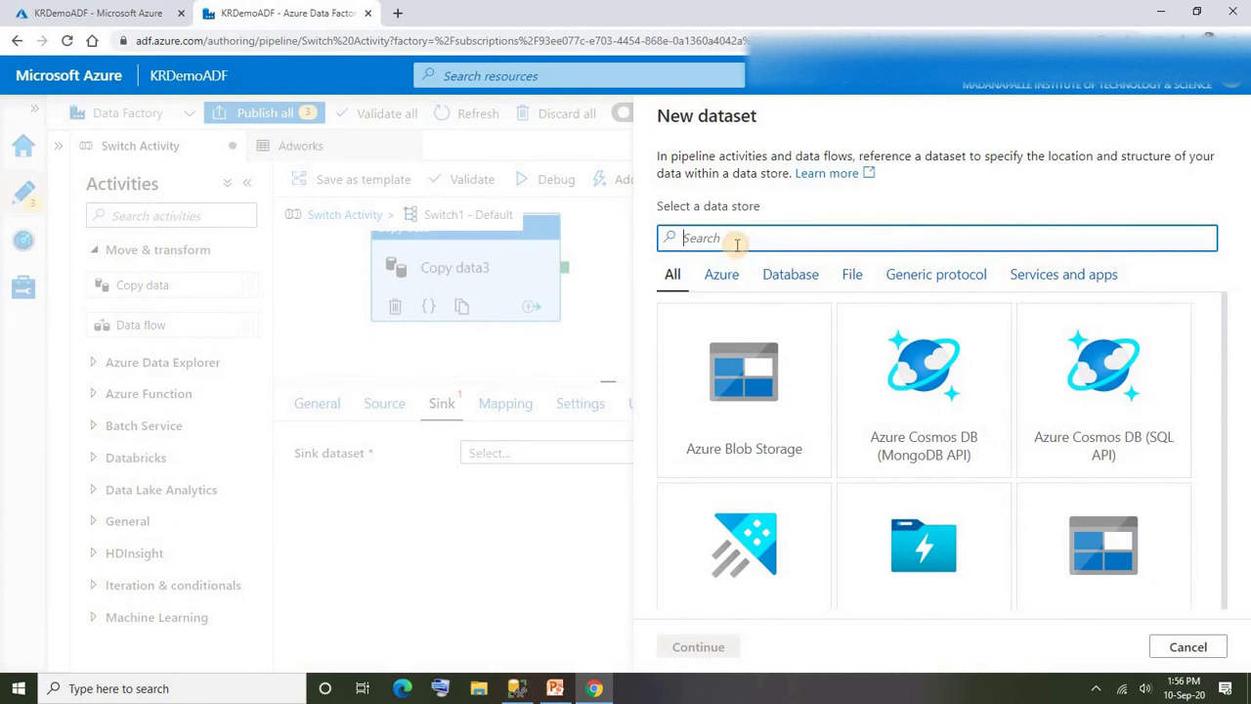
{"action": "type", "text": "azure sql"}
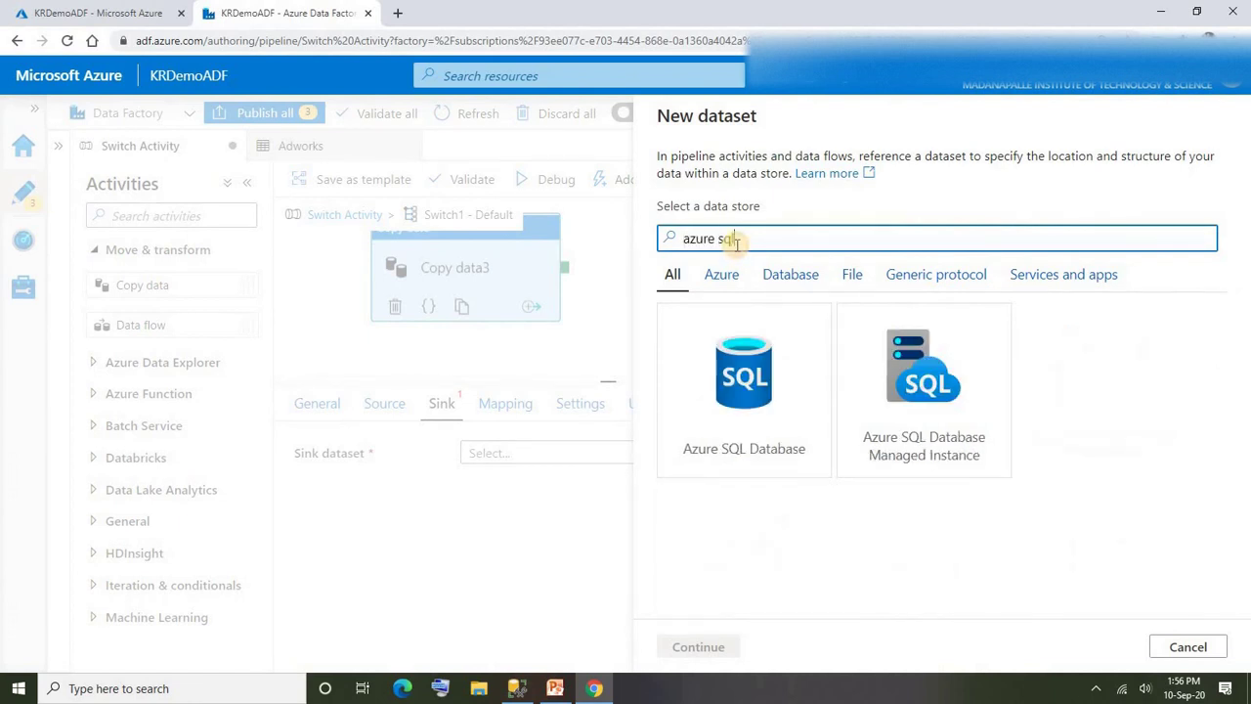
{"action": "left_click", "coordinate": [744, 401]}
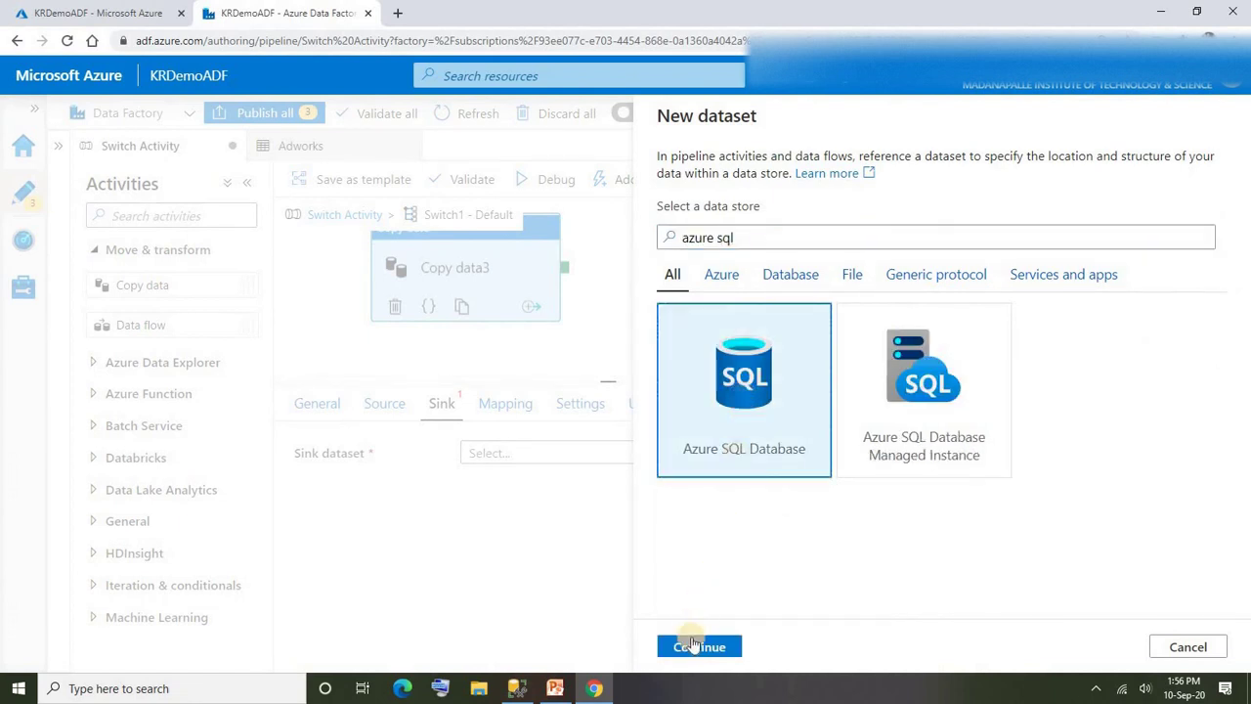
{"action": "left_click", "coordinate": [694, 645]}
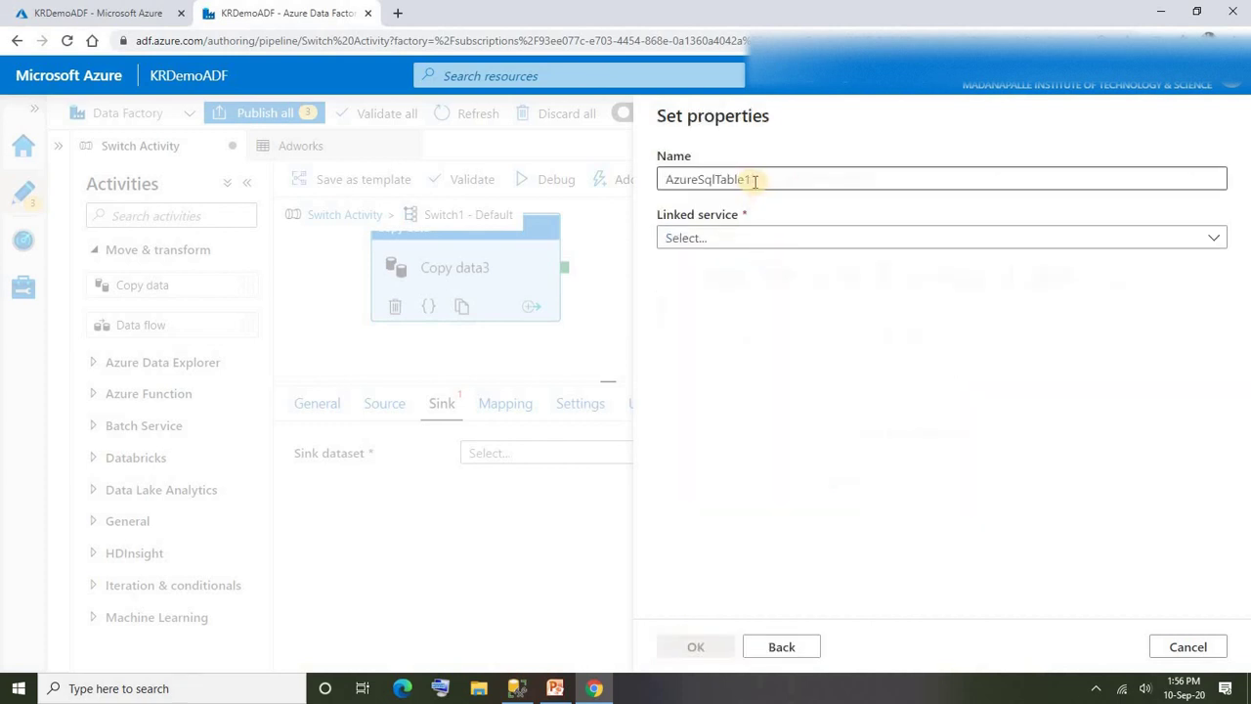
Step: Name the sink dataset targetRest, link it to the target linked service, and create it on table dbo.address_rest
{"action": "left_click_drag", "start_coordinate": [755, 181], "coordinate": [621, 185]}
{"action": "type", "text": "targetRest"}
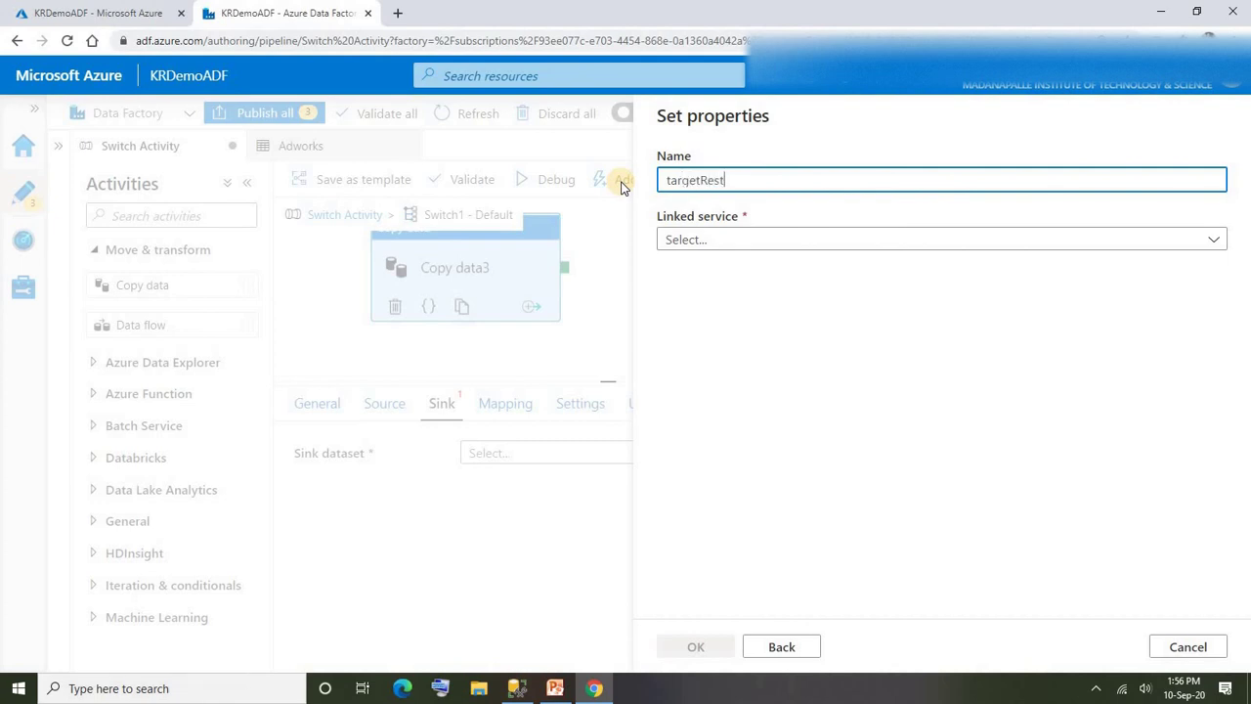
{"action": "left_click", "coordinate": [687, 239]}
{"action": "left_click", "coordinate": [687, 394]}
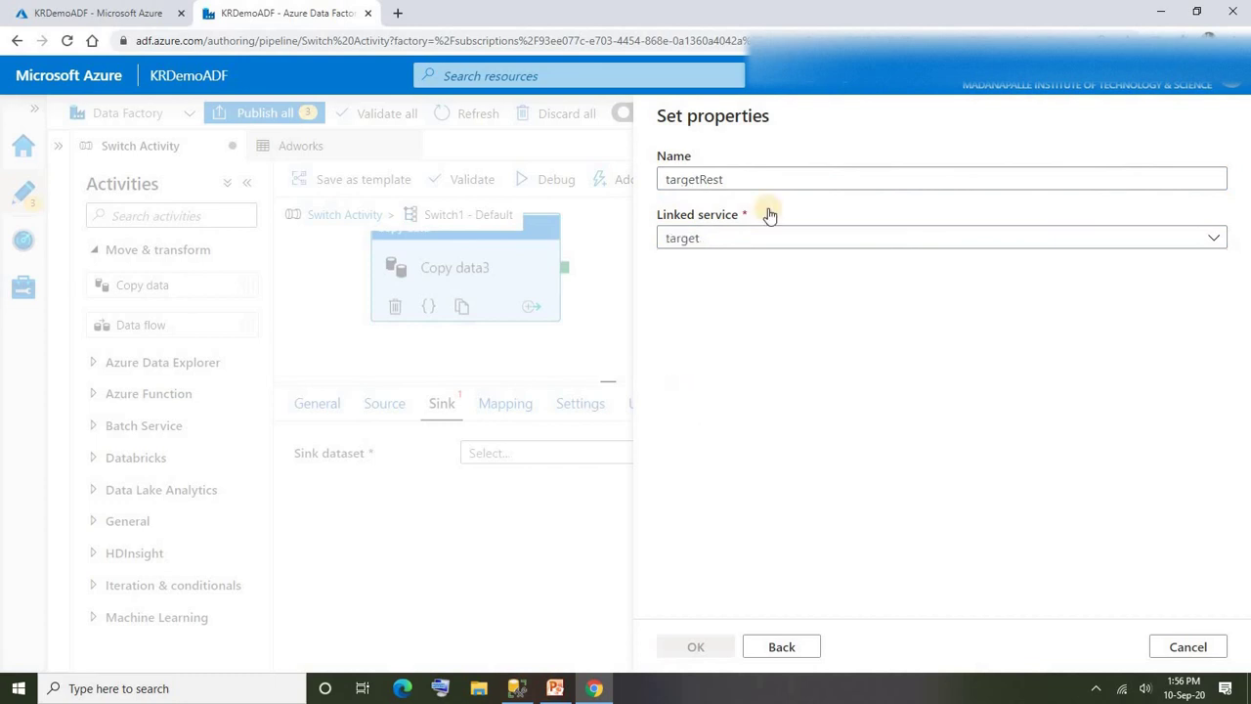
{"action": "left_click", "coordinate": [723, 301]}
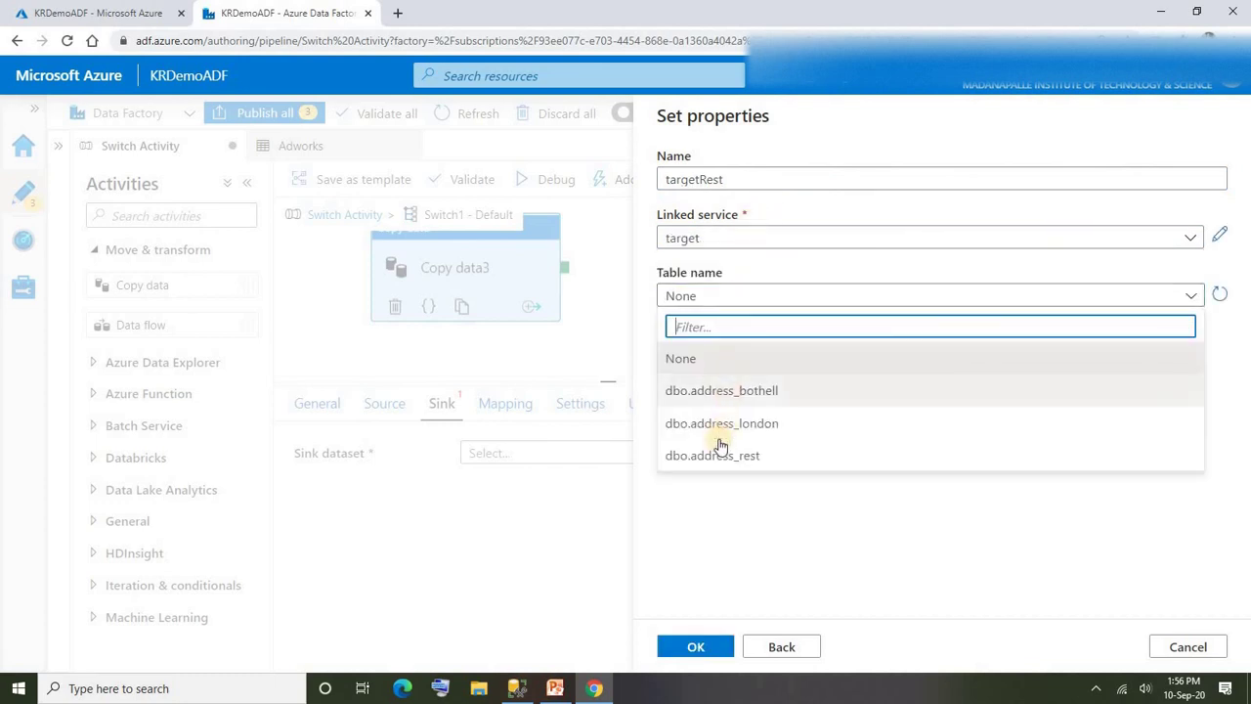
{"action": "left_click", "coordinate": [714, 459]}
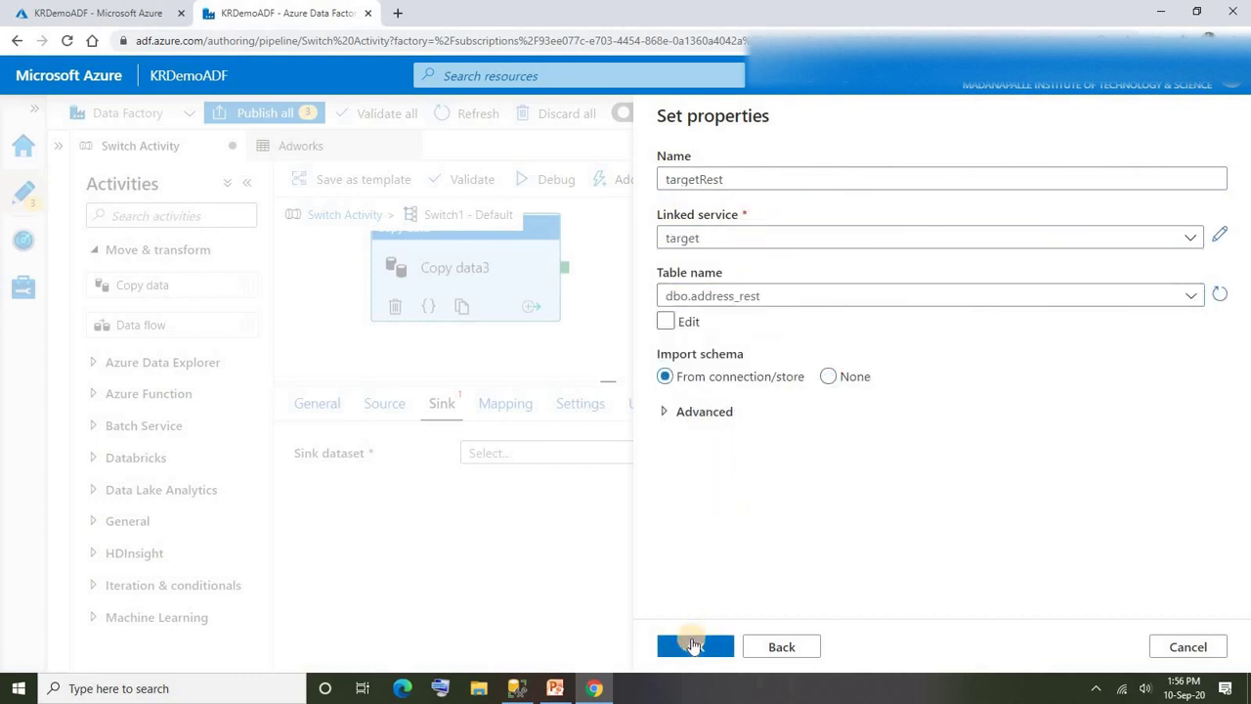
{"action": "left_click", "coordinate": [694, 644]}
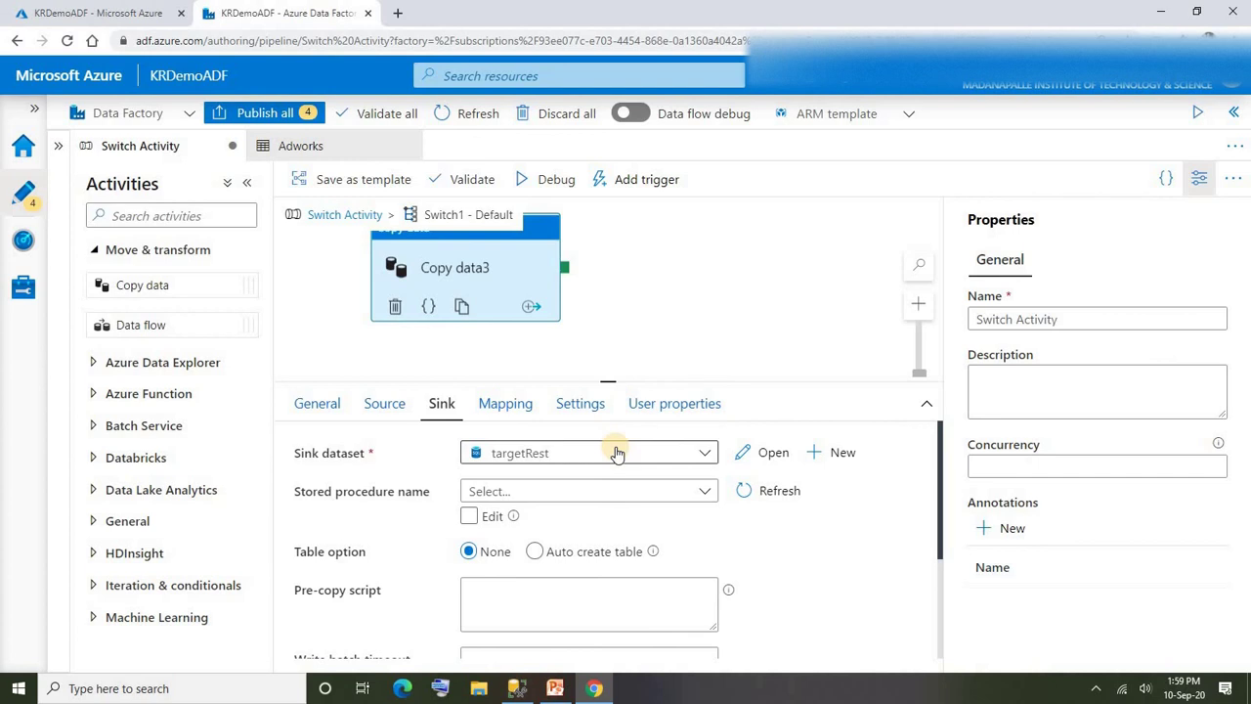
Step: Check the column mapping of the Default copy activity
{"action": "left_click", "coordinate": [505, 402]}
{"action": "scroll", "coordinate": [939, 626], "scroll_direction": "down", "scroll_amount": 5}
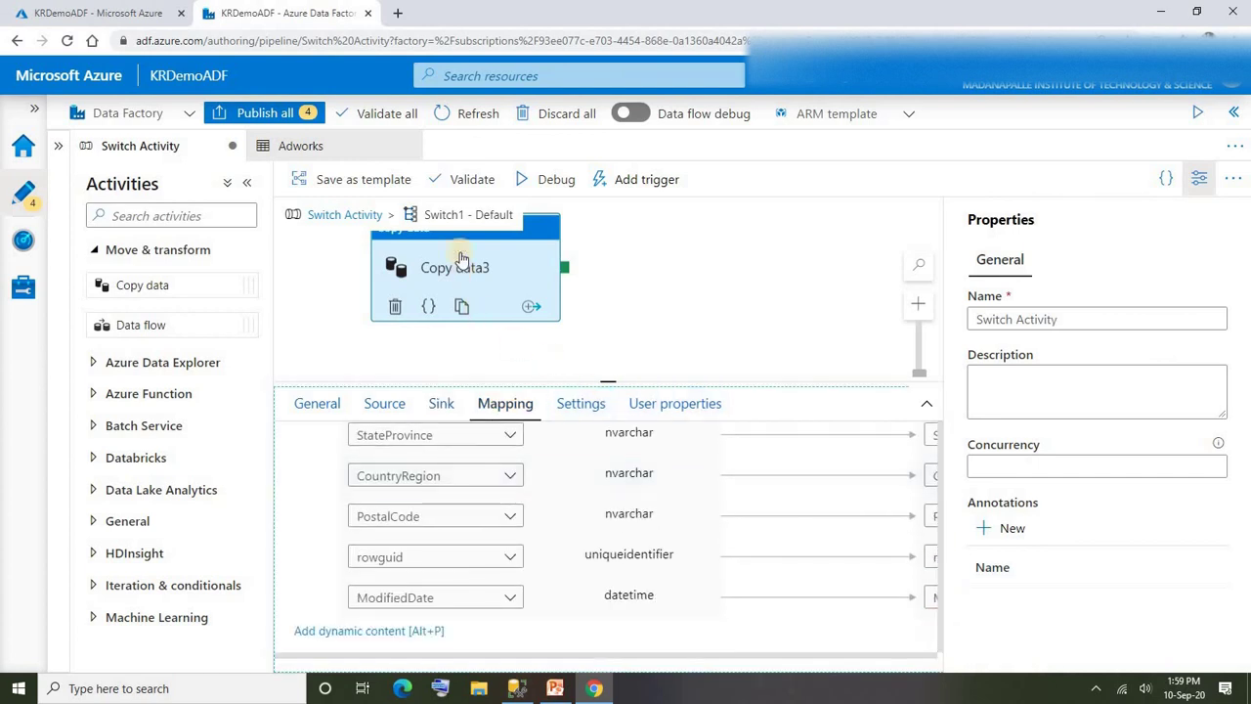
{"action": "left_click", "coordinate": [641, 250]}
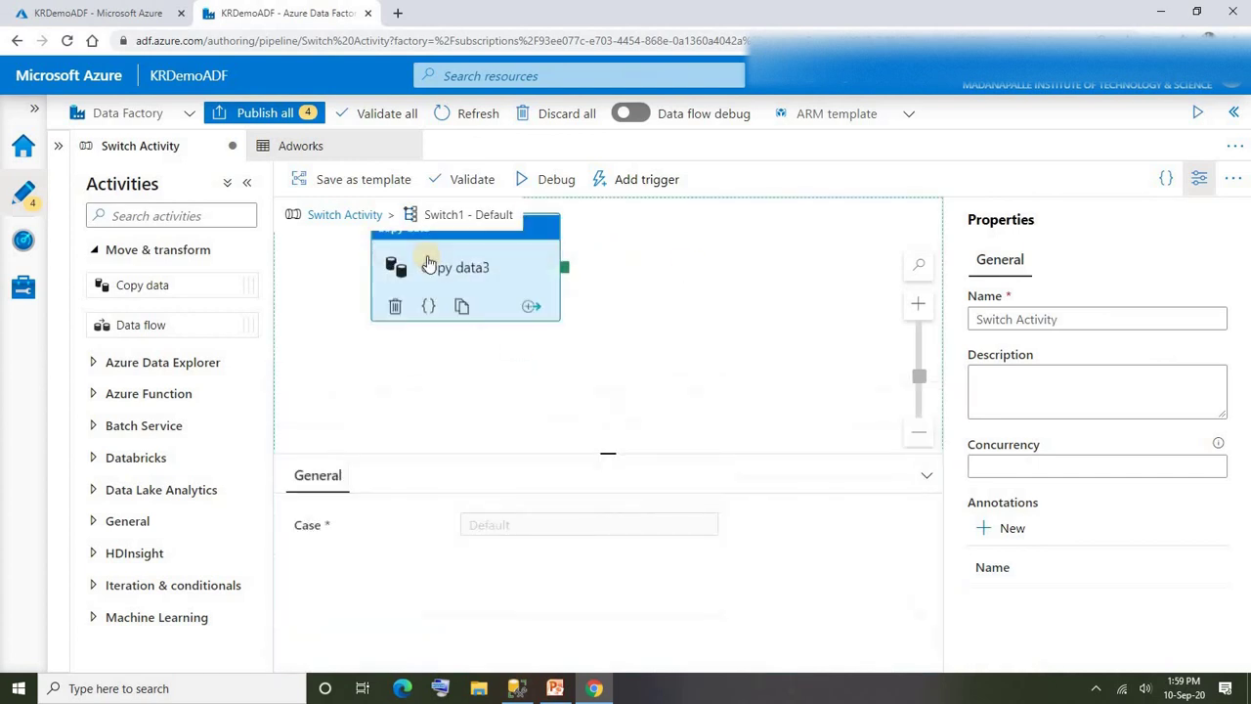
{"action": "left_click", "coordinate": [345, 215]}
{"action": "left_click", "coordinate": [509, 286]}
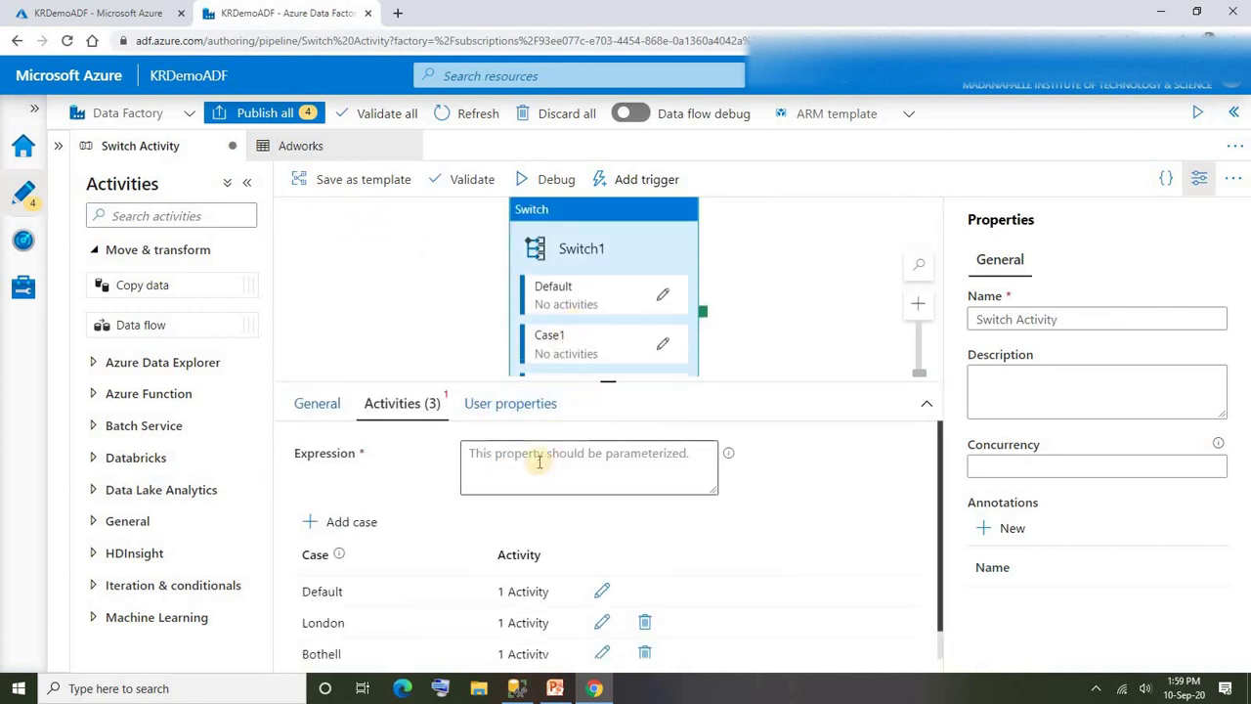
{"action": "left_click", "coordinate": [539, 461]}
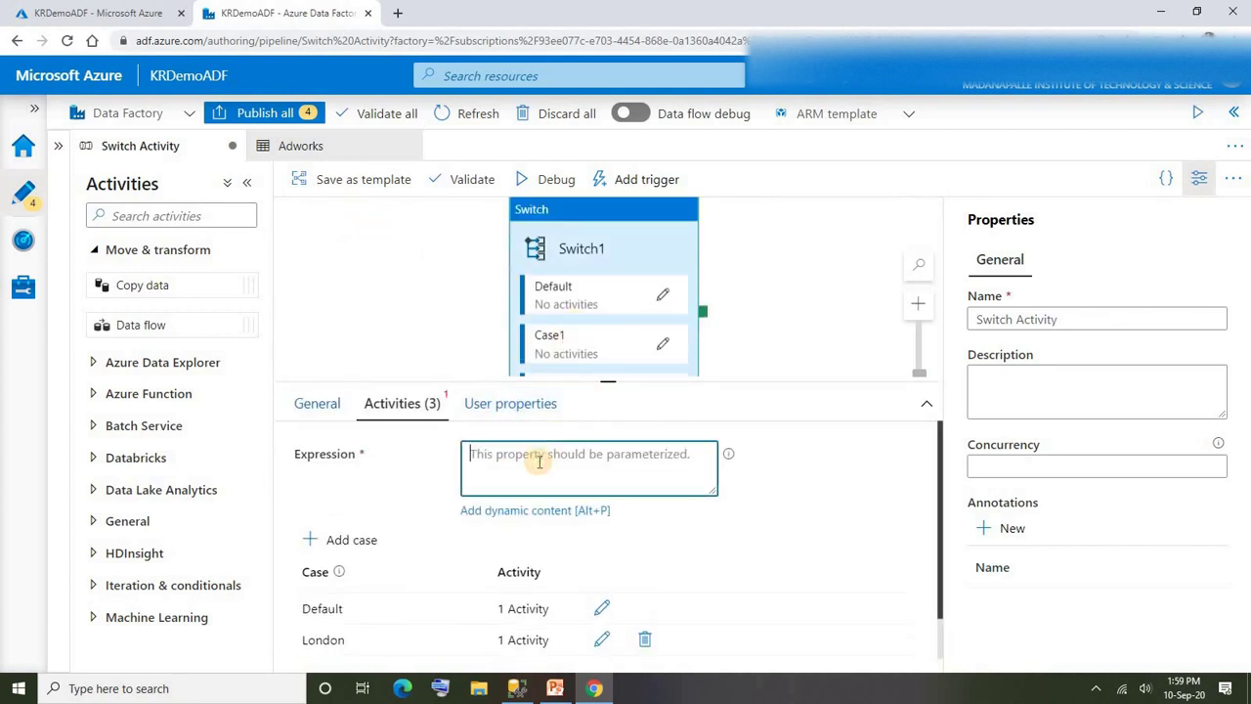
{"action": "left_click", "coordinate": [503, 516]}
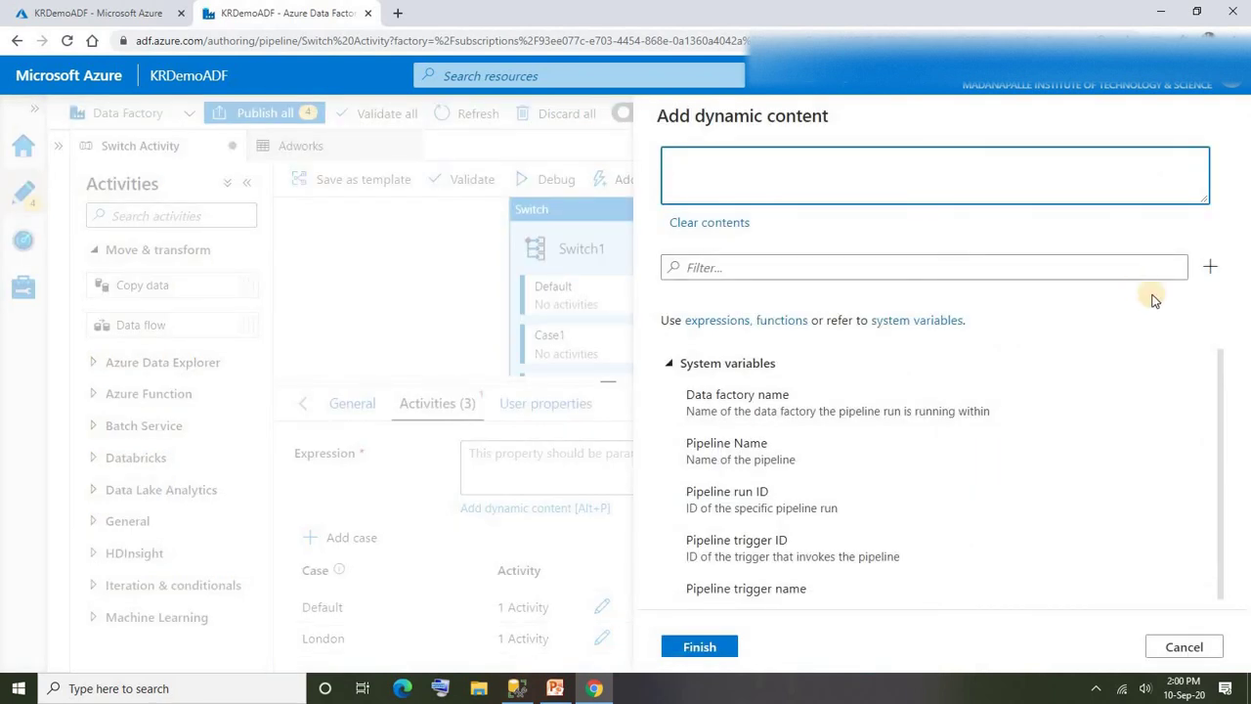
{"action": "left_click_drag", "start_coordinate": [1222, 369], "coordinate": [1217, 538]}
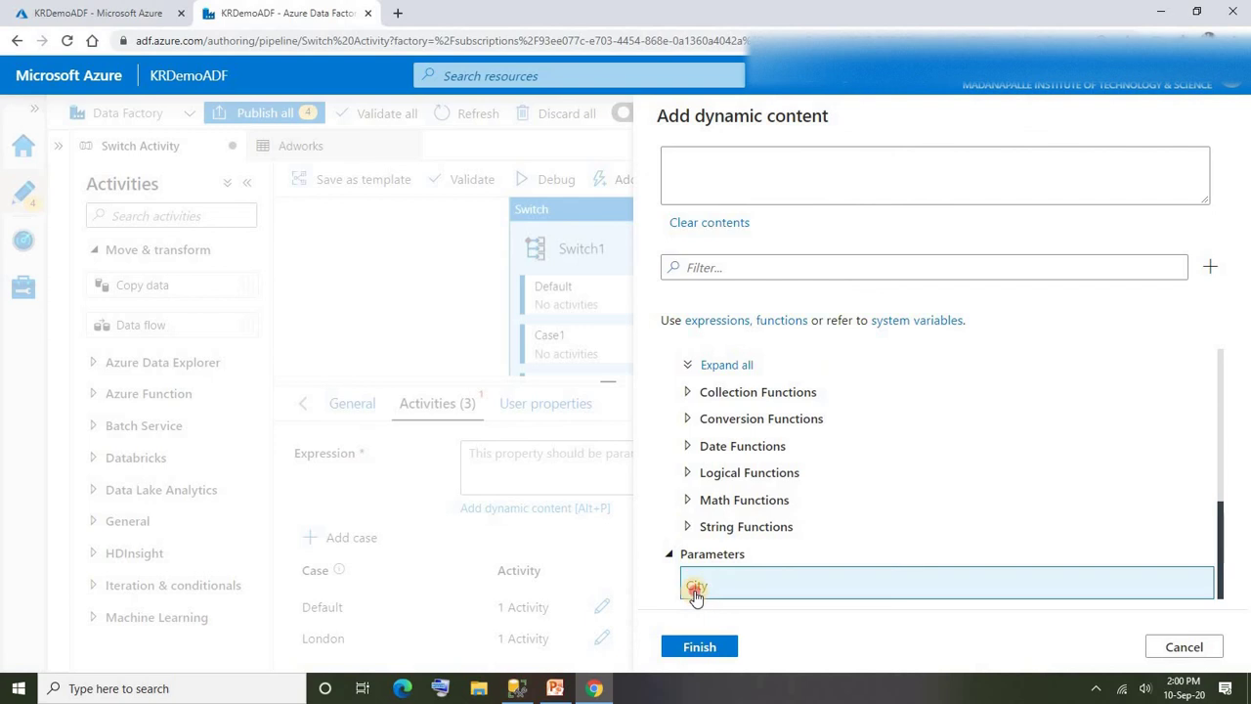
{"action": "left_click", "coordinate": [695, 589]}
{"action": "left_click", "coordinate": [697, 647]}
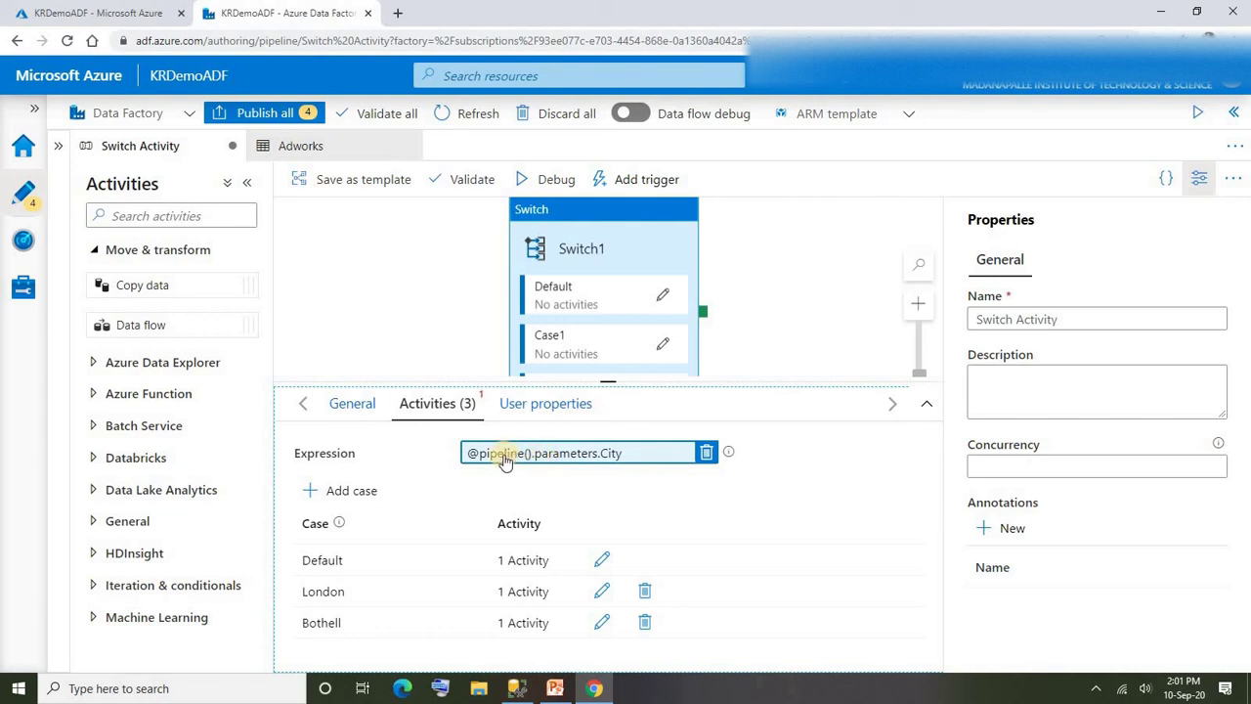
Step: Start a debug run of the pipeline with the City parameter set to London
{"action": "mouse_move", "coordinate": [338, 524]}
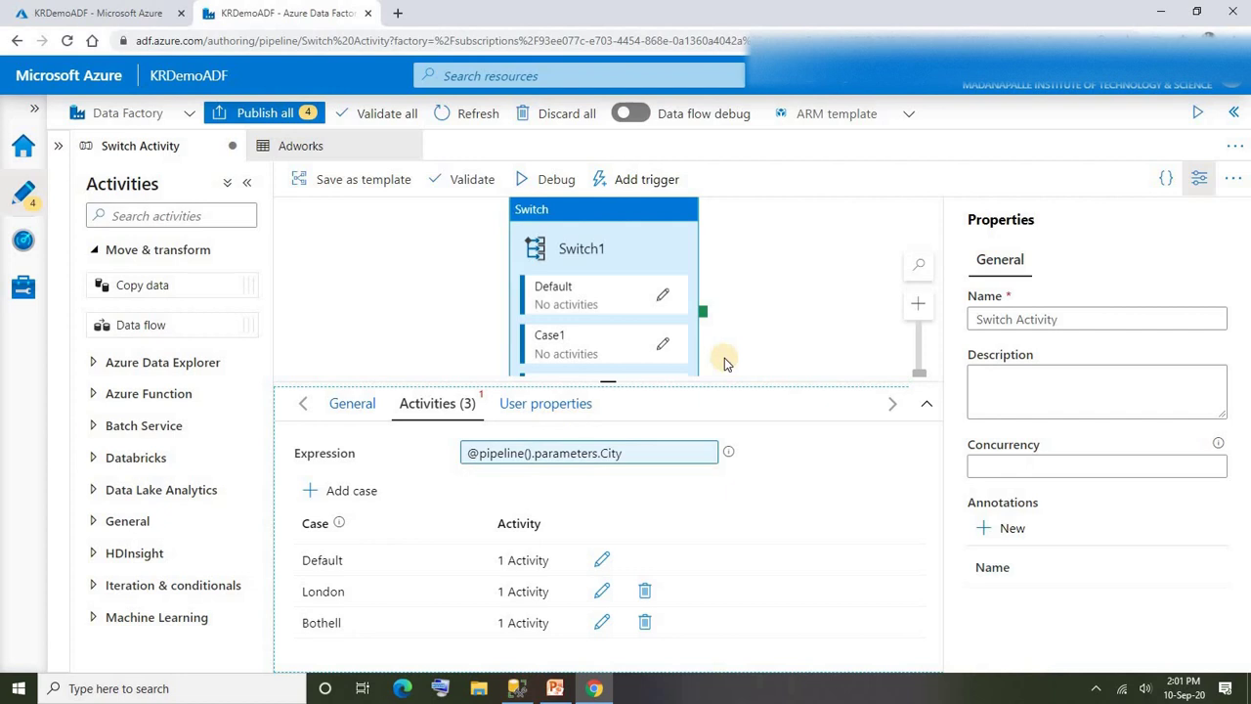
{"action": "left_click", "coordinate": [550, 184]}
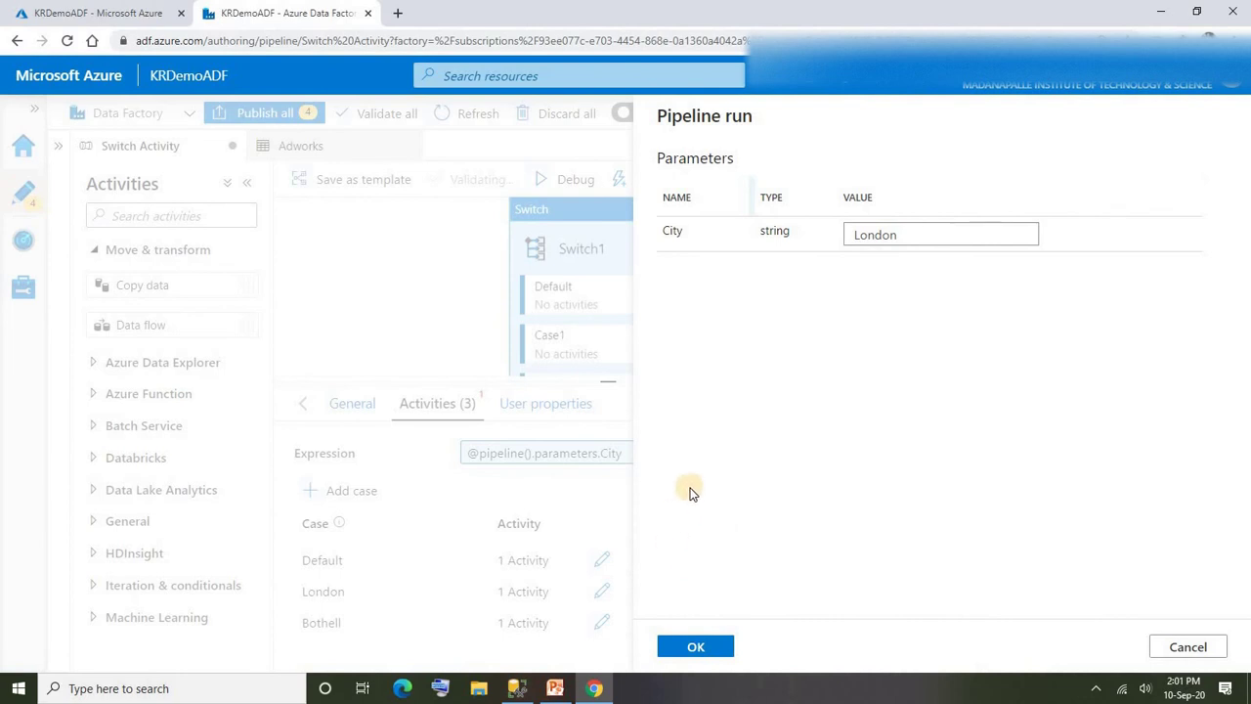
{"action": "left_click", "coordinate": [693, 647]}
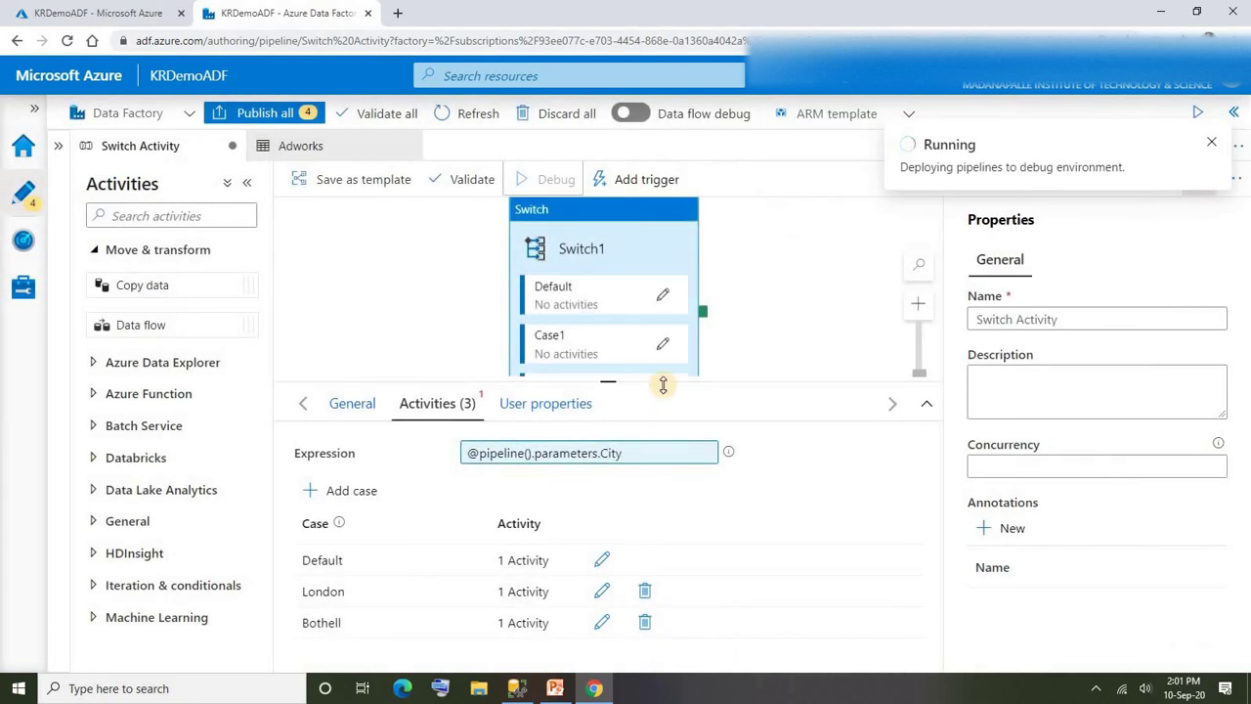
Step: Switch to SQL Server Management Studio and run only the select * from address_london query on TargetDWDB
{"action": "left_click", "coordinate": [518, 690]}
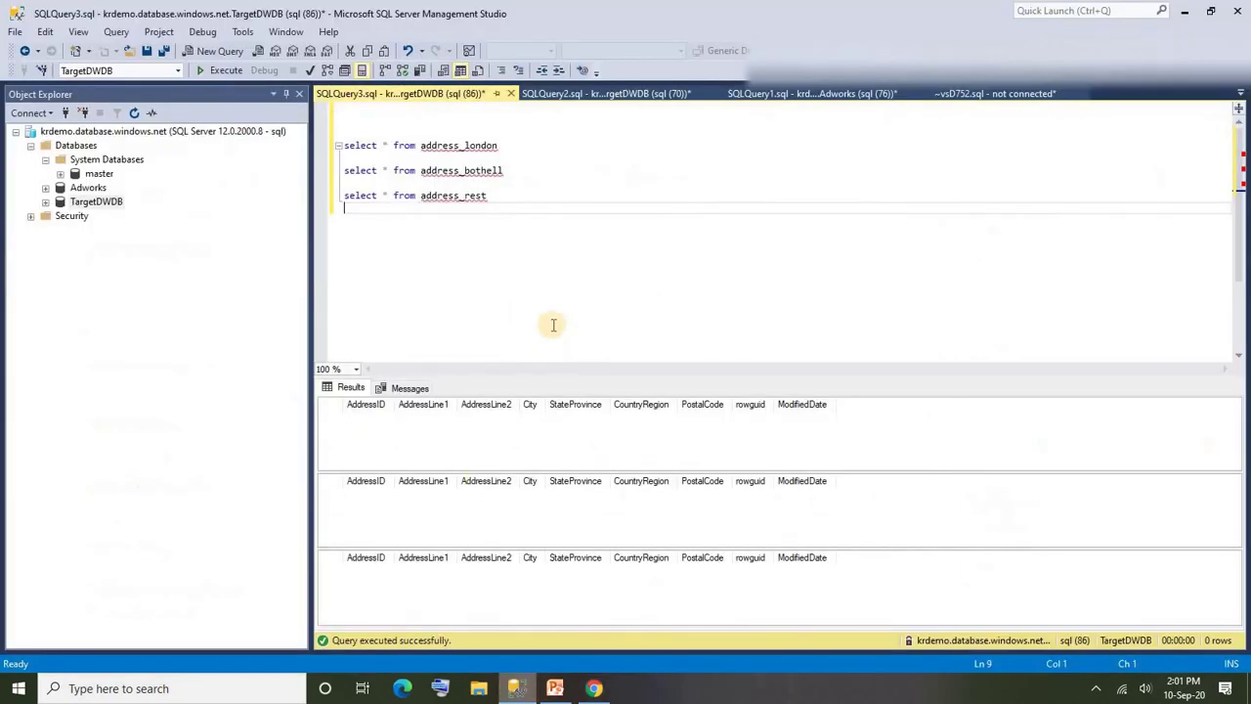
{"action": "left_click", "coordinate": [514, 148]}
{"action": "key", "text": "shift+Home"}
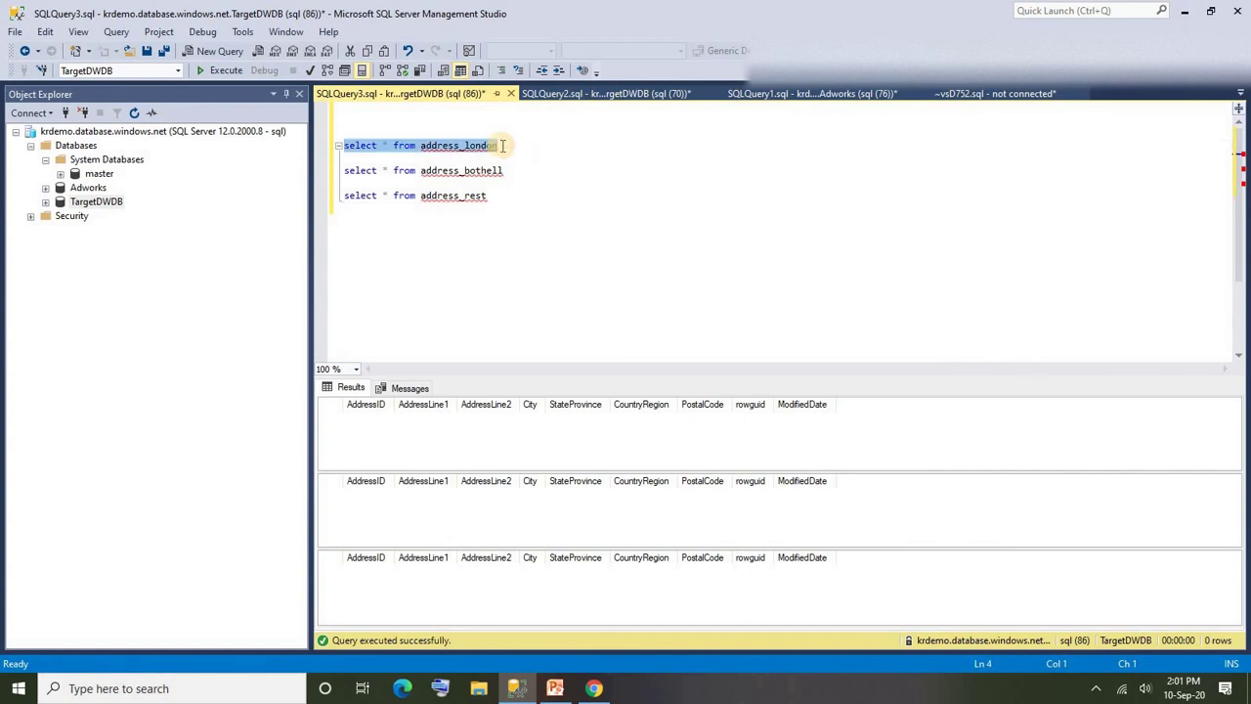
{"action": "left_click", "coordinate": [223, 74]}
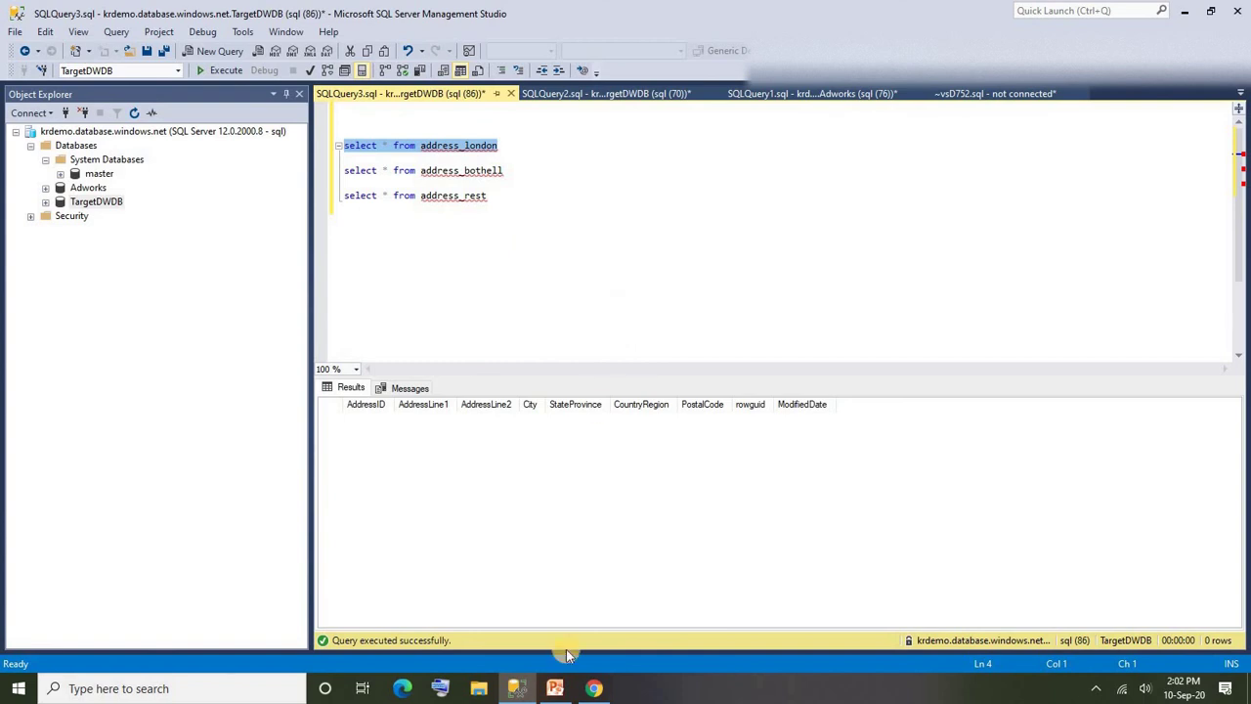
Step: Return to Data Factory in the browser and enlarge the debug run's output area to check the activity statuses
{"action": "left_click", "coordinate": [593, 688]}
{"action": "left_click", "coordinate": [586, 653]}
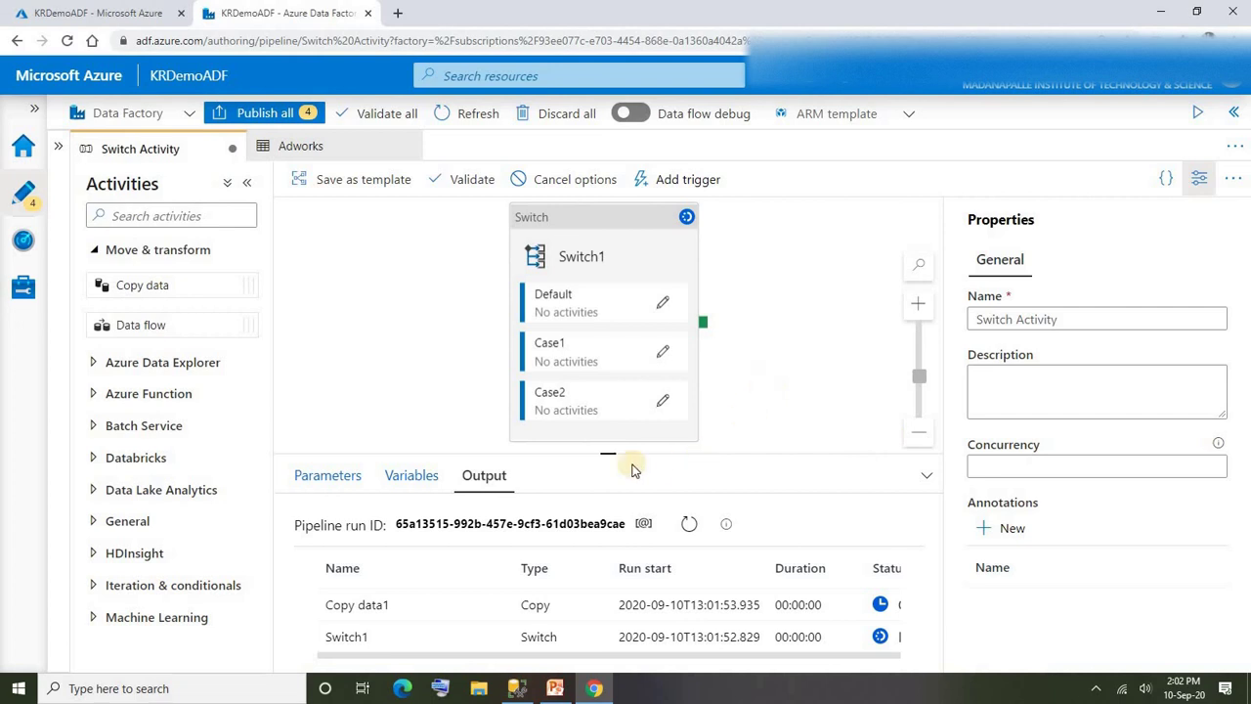
{"action": "left_click_drag", "start_coordinate": [607, 450], "coordinate": [603, 394]}
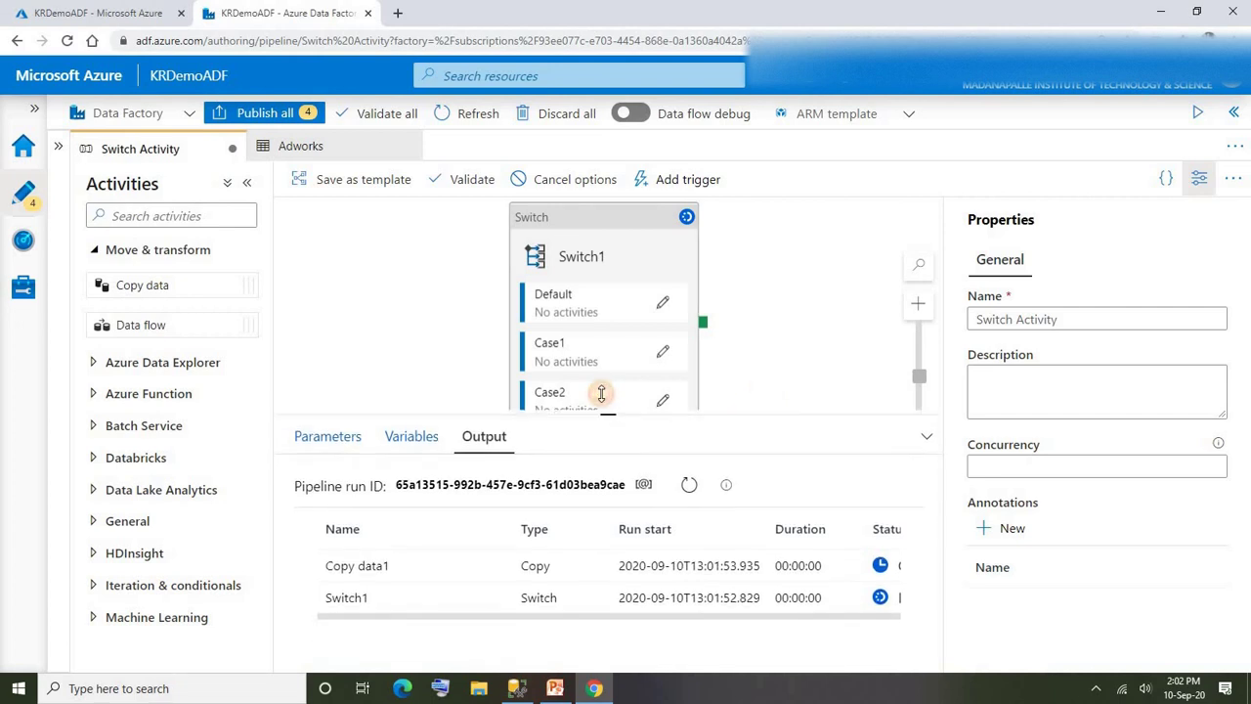
Step: Open the Copy data1 activity's input from the London debug run, highlight its sqlReaderQuery value, and close the input details
{"action": "left_click", "coordinate": [517, 688]}
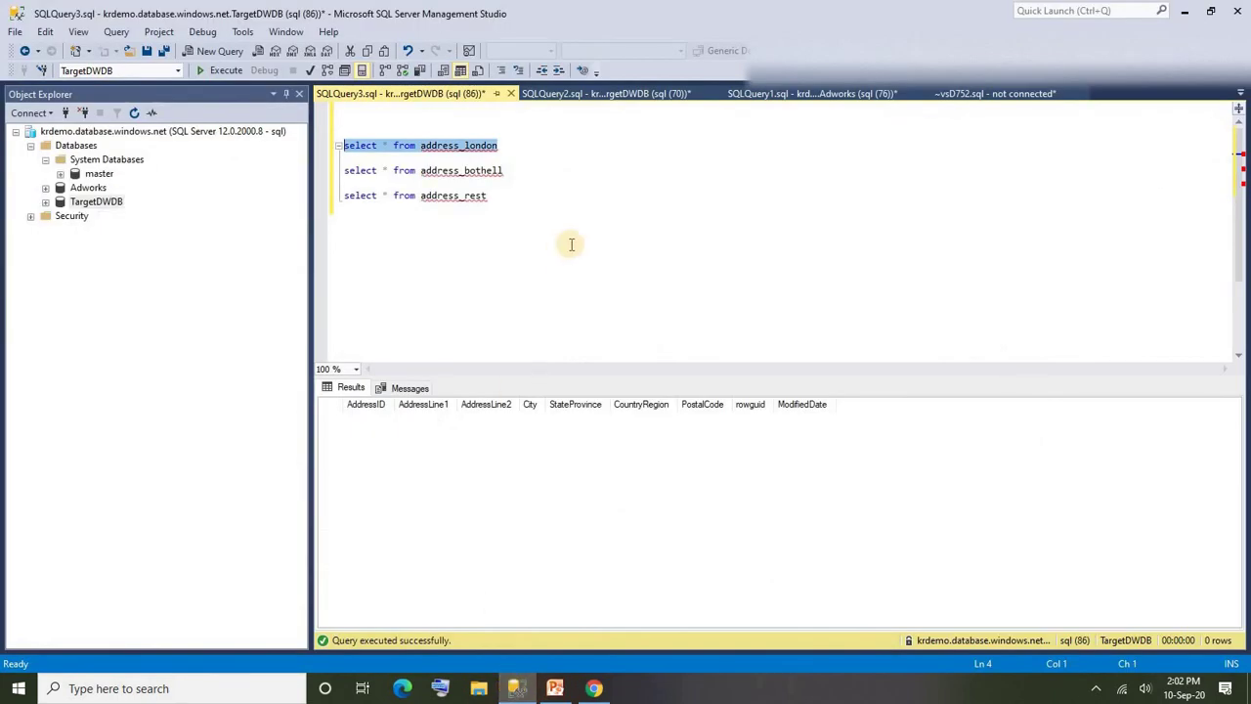
{"action": "key", "text": "alt+Tab"}
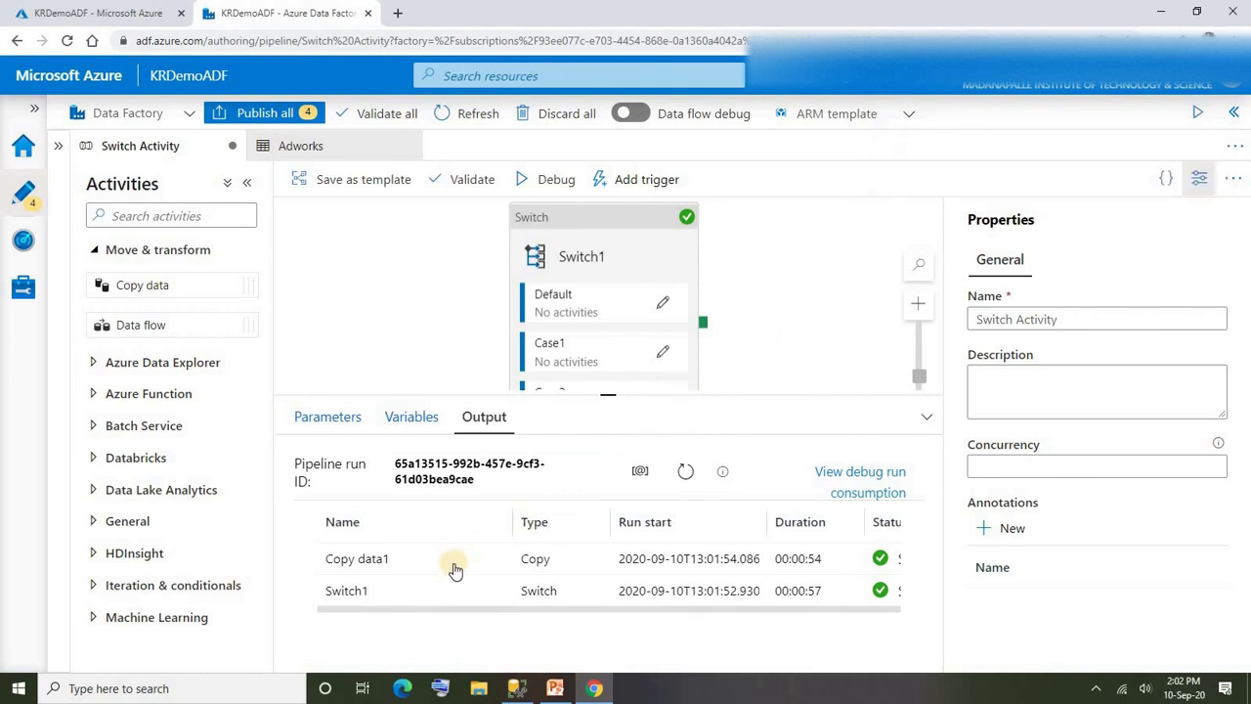
{"action": "mouse_move", "coordinate": [453, 565]}
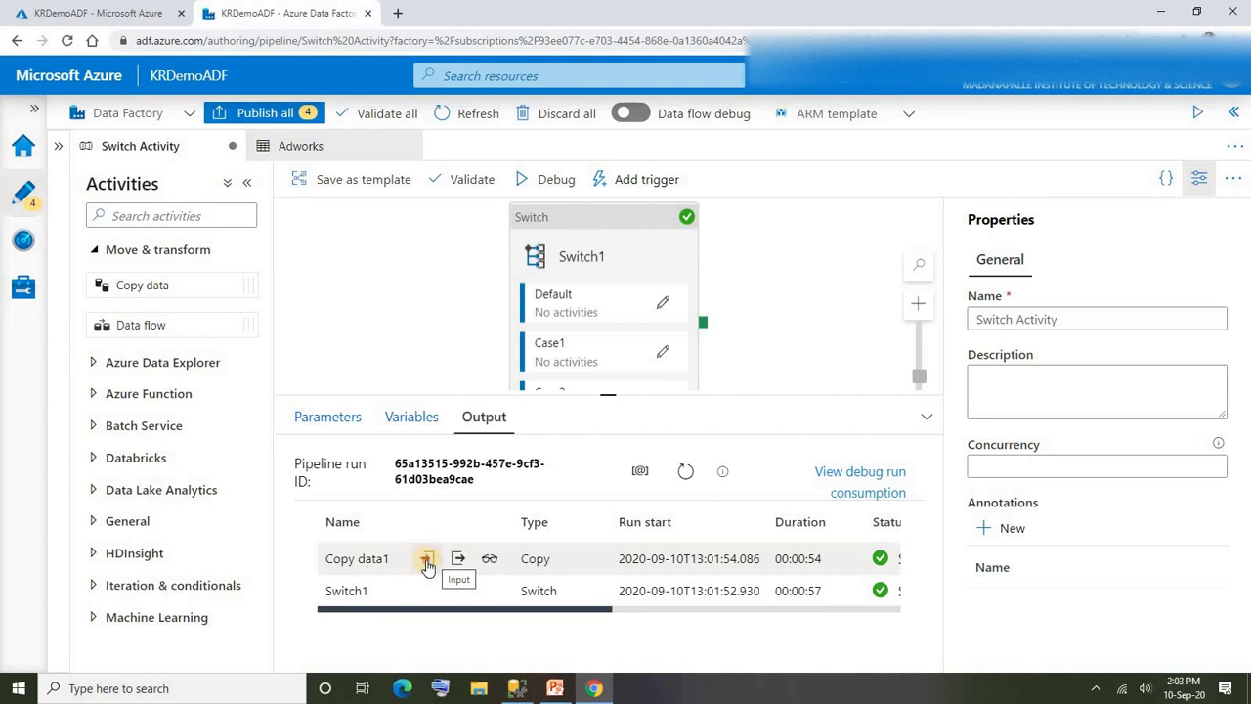
{"action": "left_click", "coordinate": [427, 562]}
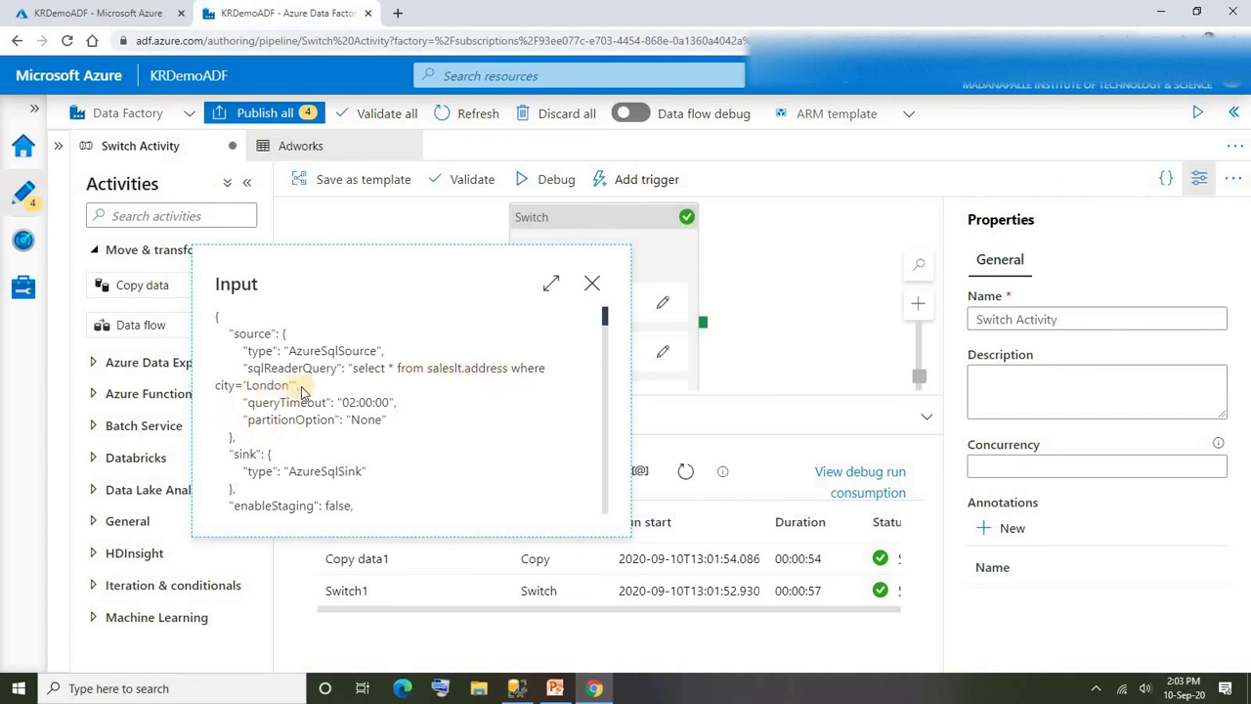
{"action": "left_click_drag", "start_coordinate": [299, 387], "coordinate": [349, 381]}
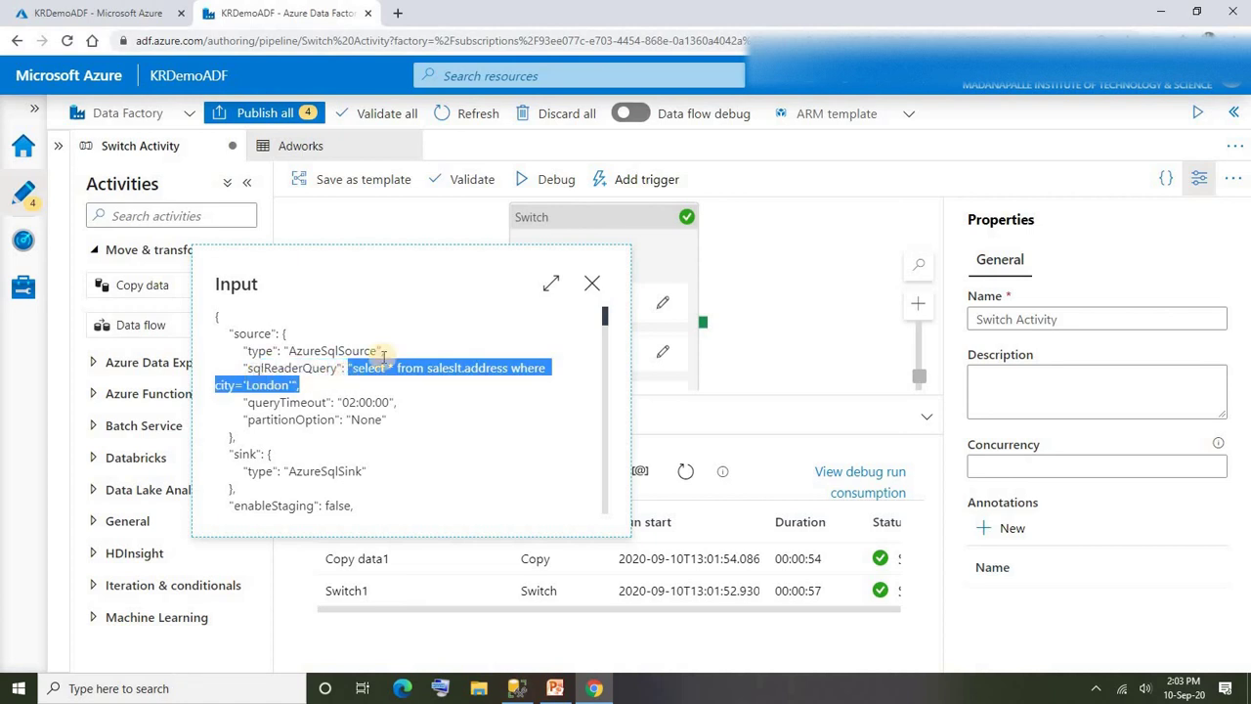
{"action": "left_click", "coordinate": [592, 284]}
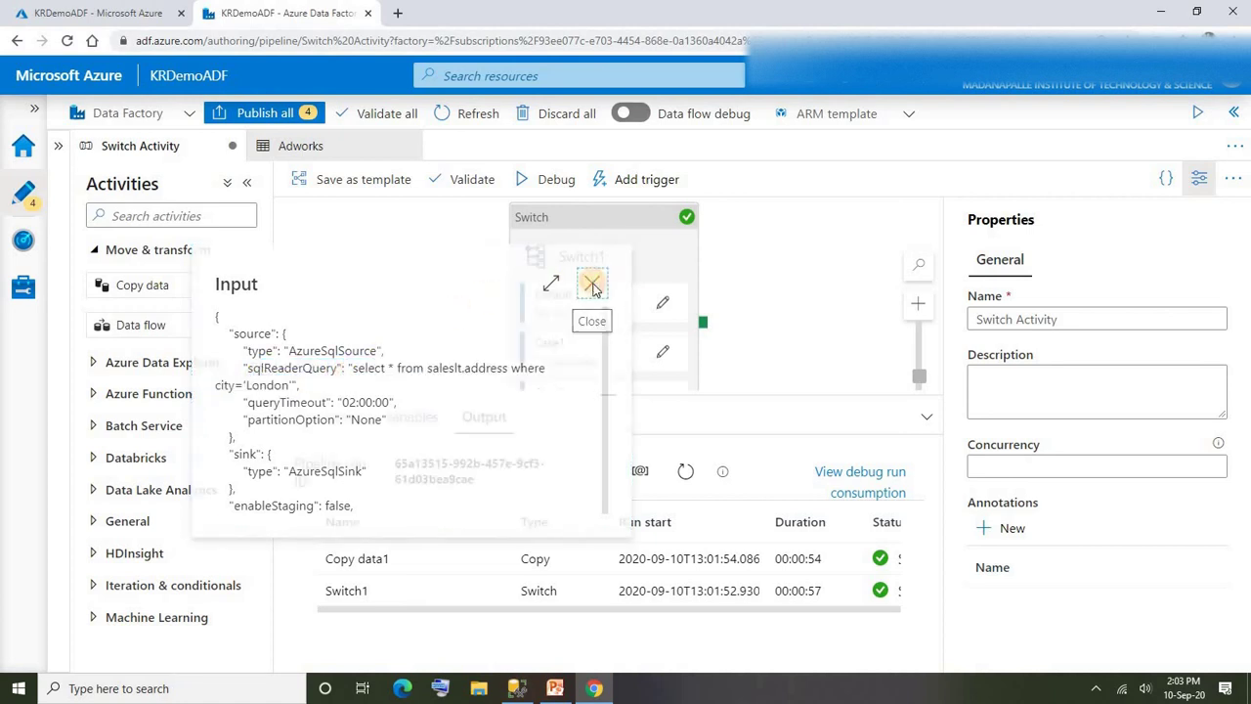
Step: Switch to SQL Server Management Studio and run only the select * from address_london query to check the copied rows
{"action": "left_click", "coordinate": [517, 688]}
{"action": "left_click", "coordinate": [510, 141]}
{"action": "key", "text": "shift+Home"}
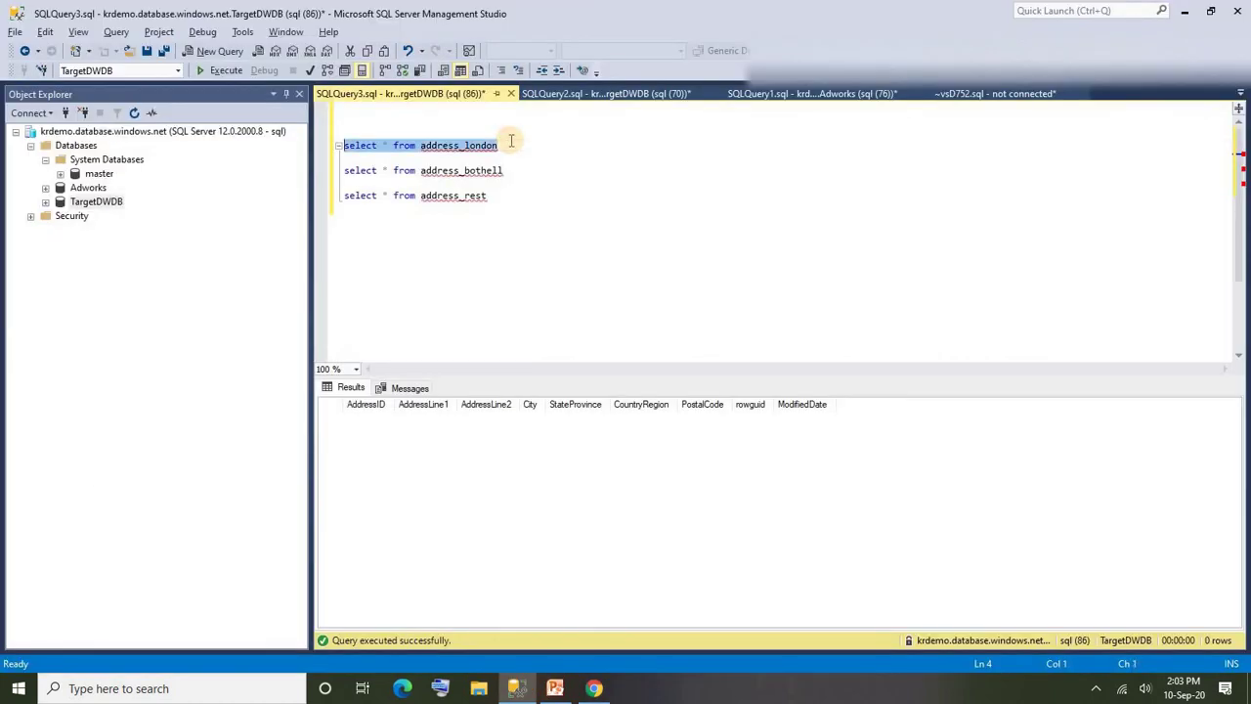
{"action": "left_click", "coordinate": [223, 70]}
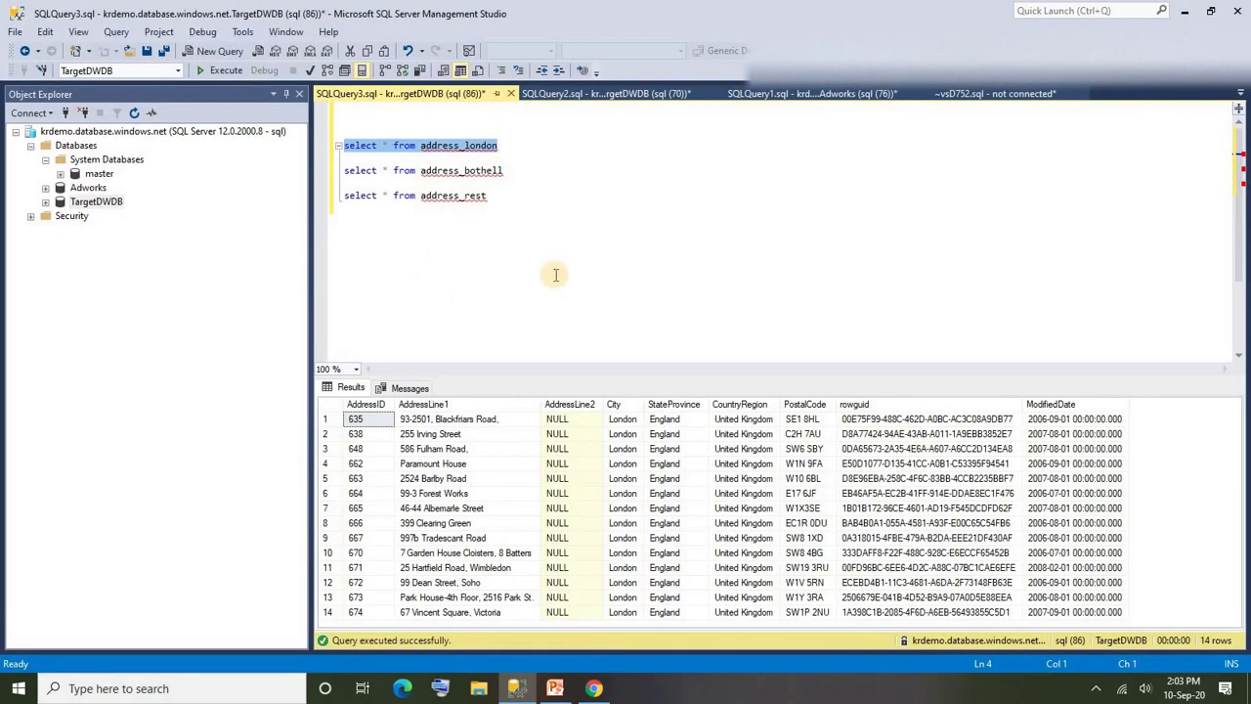
Step: Run the address_bothell and address_rest select queries together to check both remaining target tables
{"action": "left_click_drag", "start_coordinate": [496, 196], "coordinate": [344, 168]}
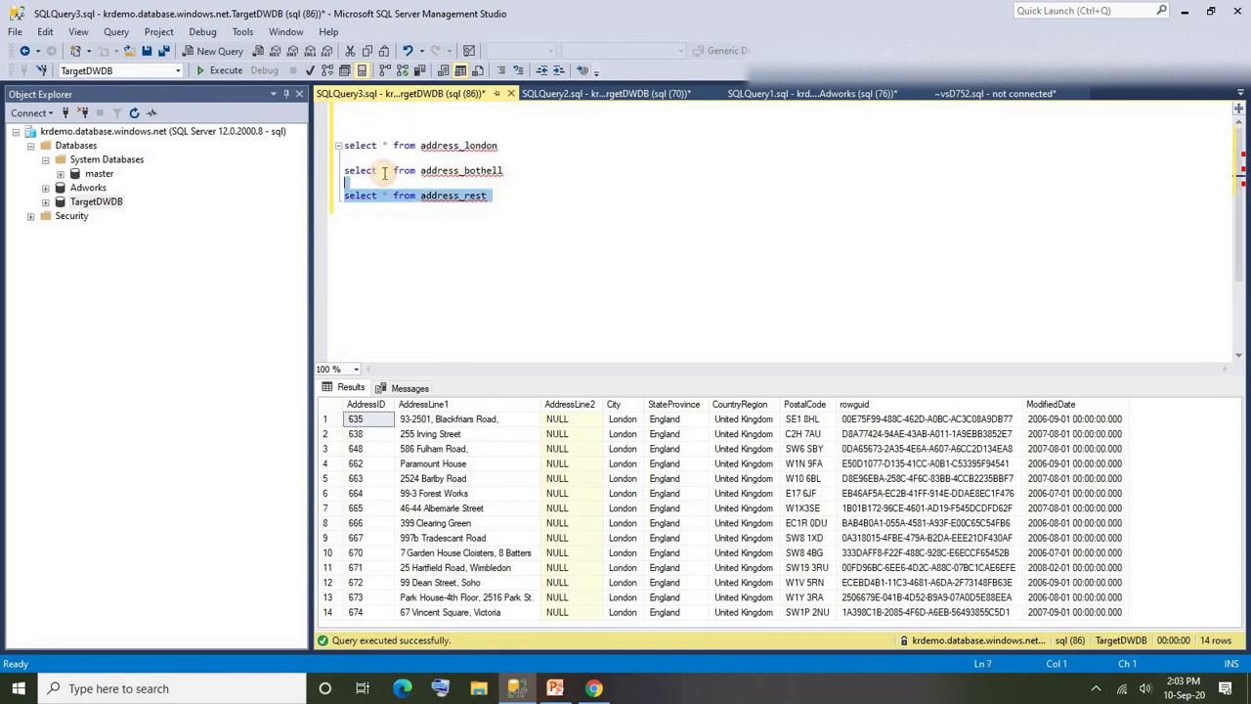
{"action": "left_click", "coordinate": [223, 70]}
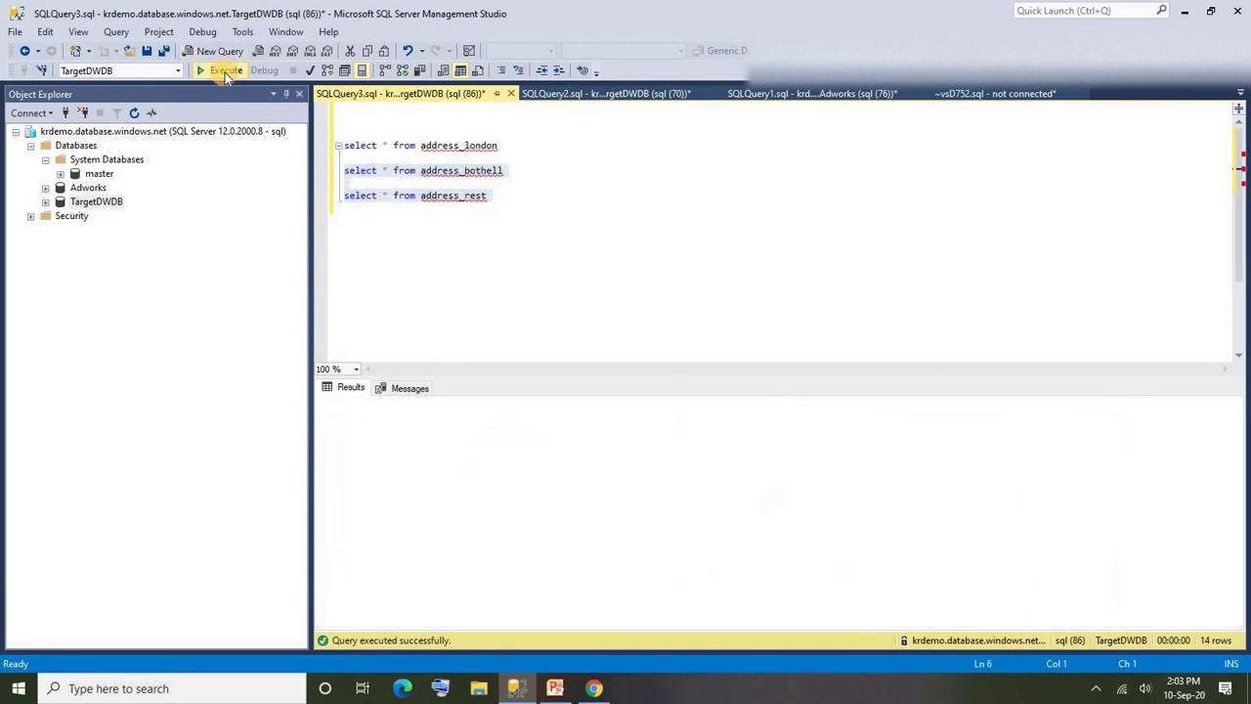
{"action": "left_click", "coordinate": [512, 198]}
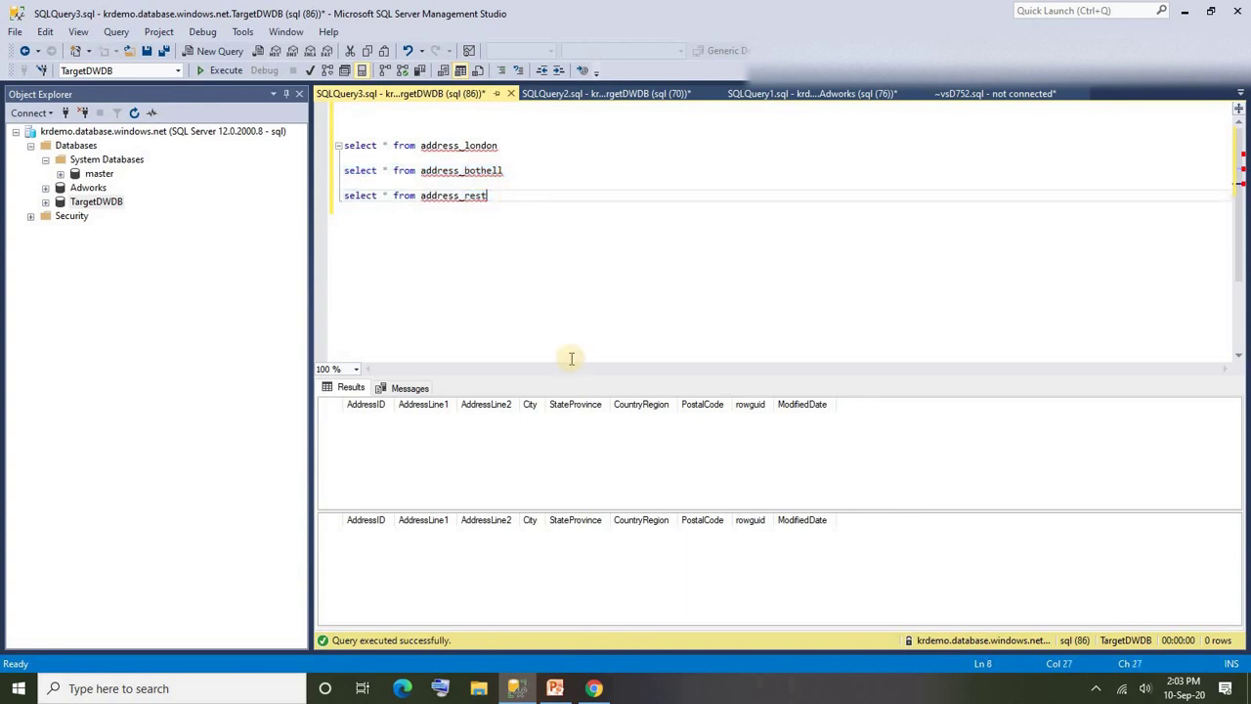
Step: Return to Data Factory in the browser and start a debug run with the City parameter set to Bothell
{"action": "left_click", "coordinate": [515, 690]}
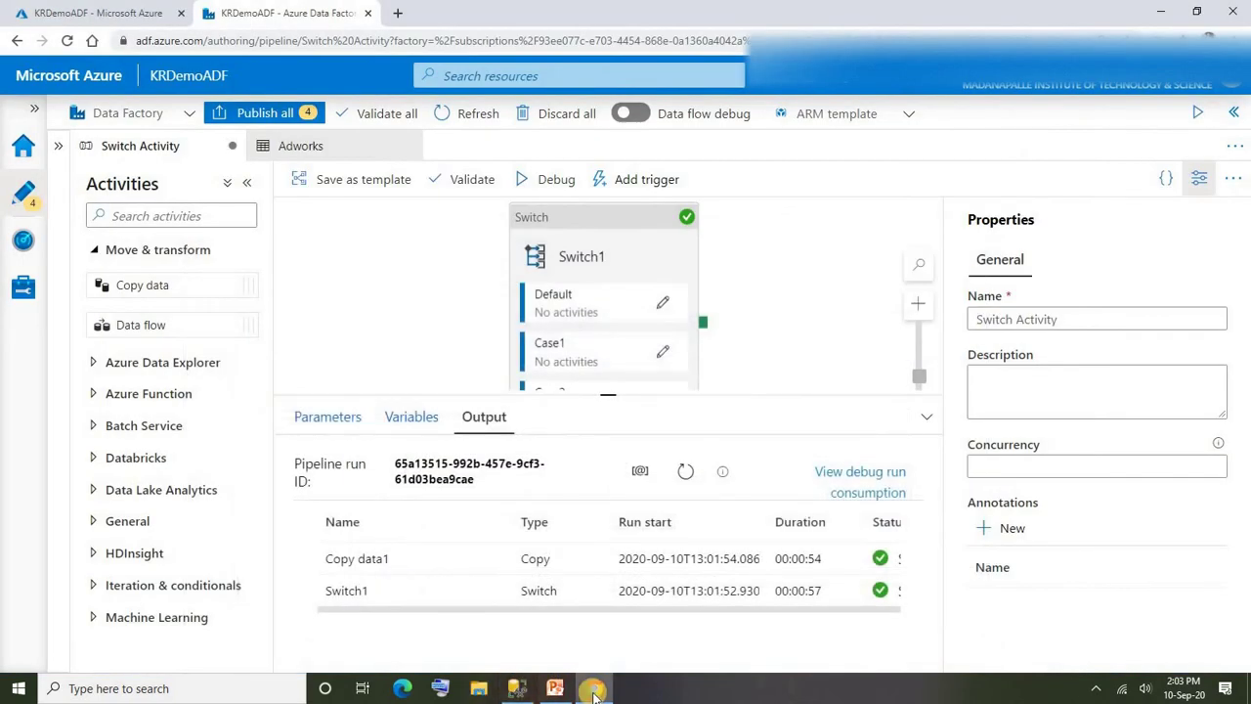
{"action": "left_click", "coordinate": [554, 180]}
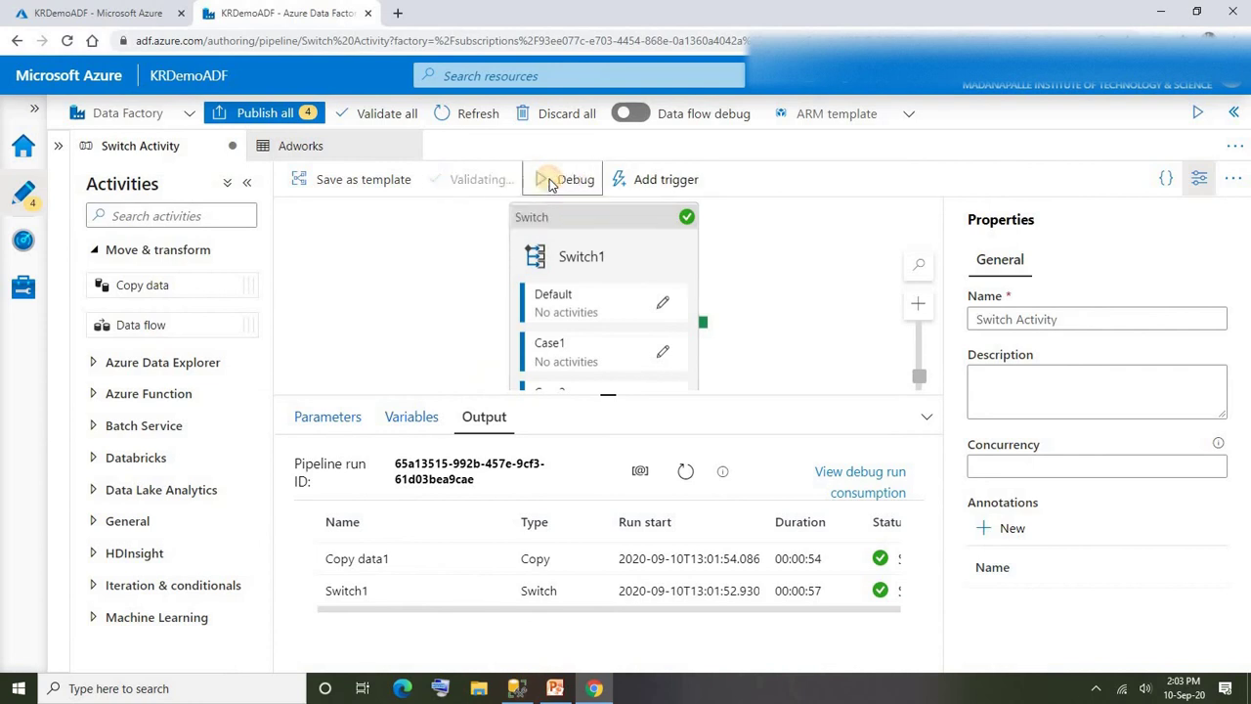
{"action": "left_click", "coordinate": [851, 232]}
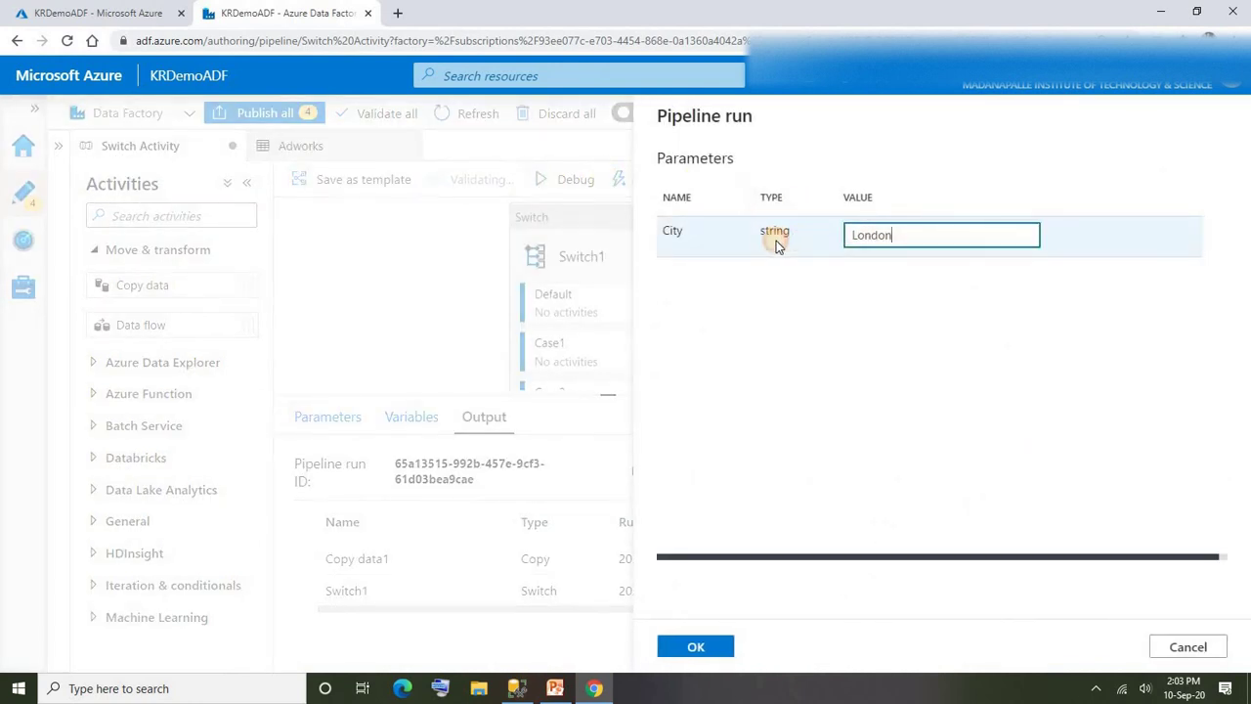
{"action": "key", "text": "BackSpace"}
{"action": "key", "text": "BackSpace"}
{"action": "key", "text": "BackSpace"}
{"action": "key", "text": "BackSpace"}
{"action": "key", "text": "BackSpace"}
{"action": "key", "text": "BackSpace"}
{"action": "type", "text": "Bothell"}
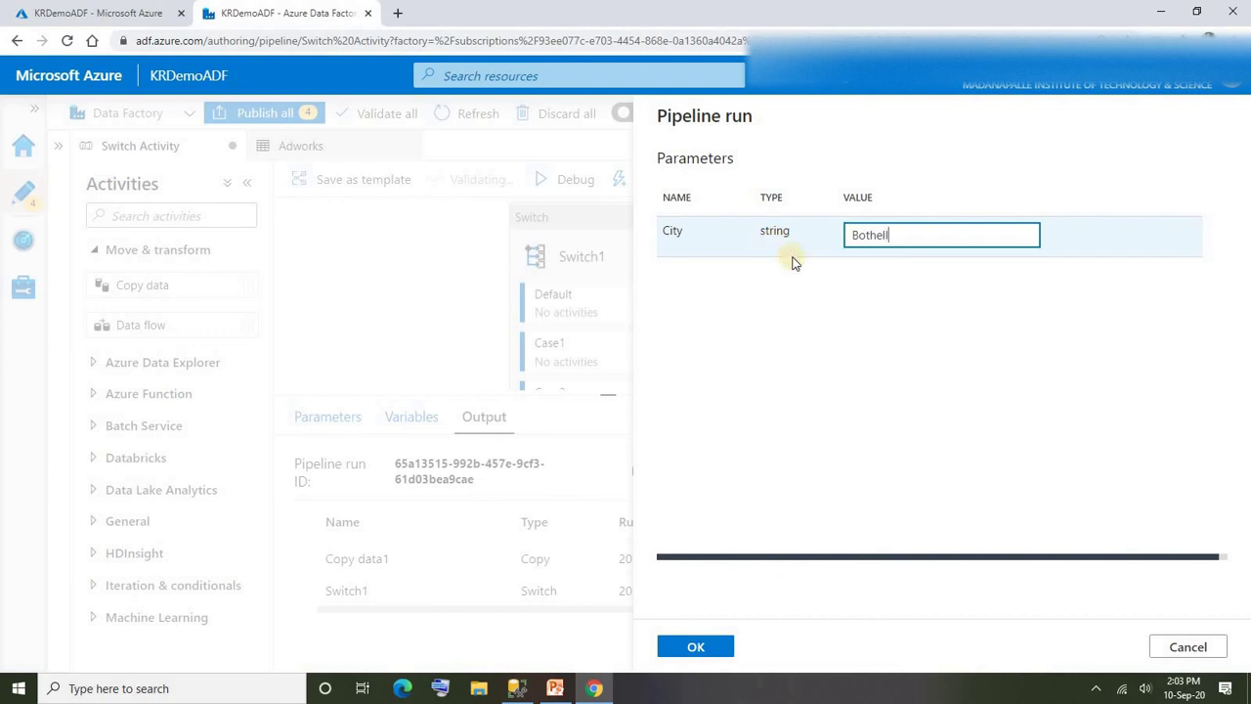
{"action": "left_click", "coordinate": [696, 645]}
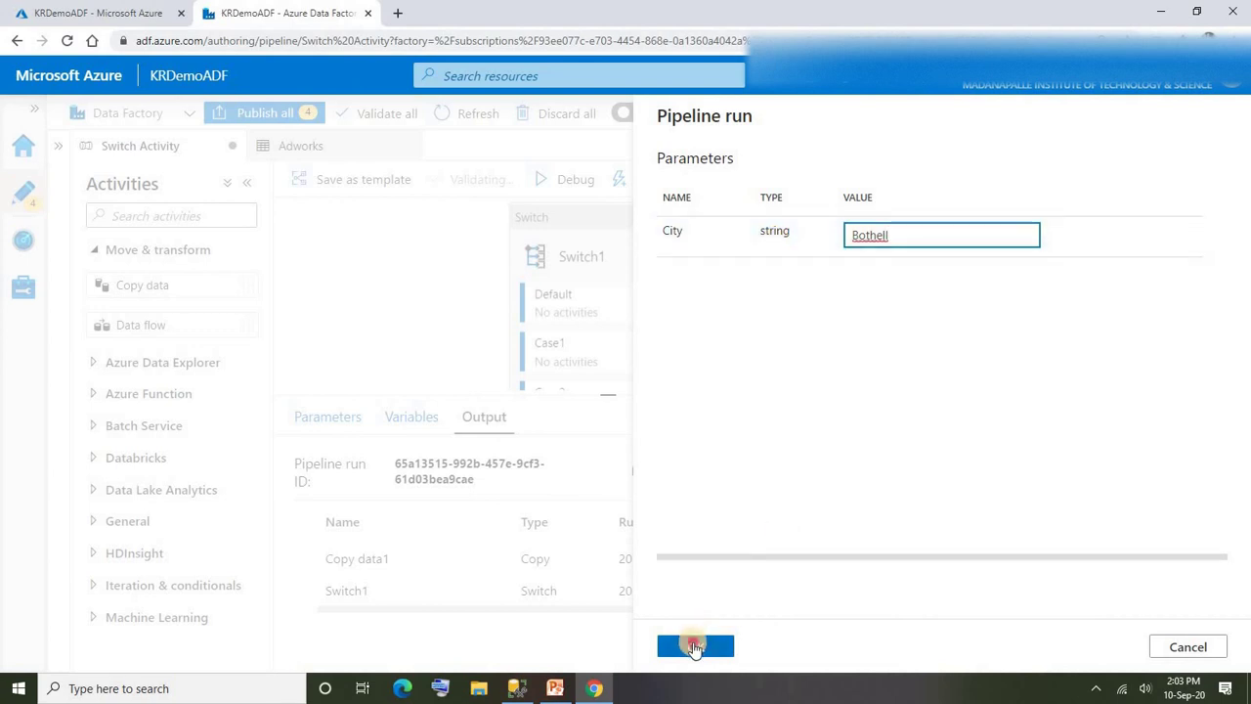
Step: Switch to SQL Server Management Studio and run only the select * from address_bothell query
{"action": "key", "text": "alt+Tab"}
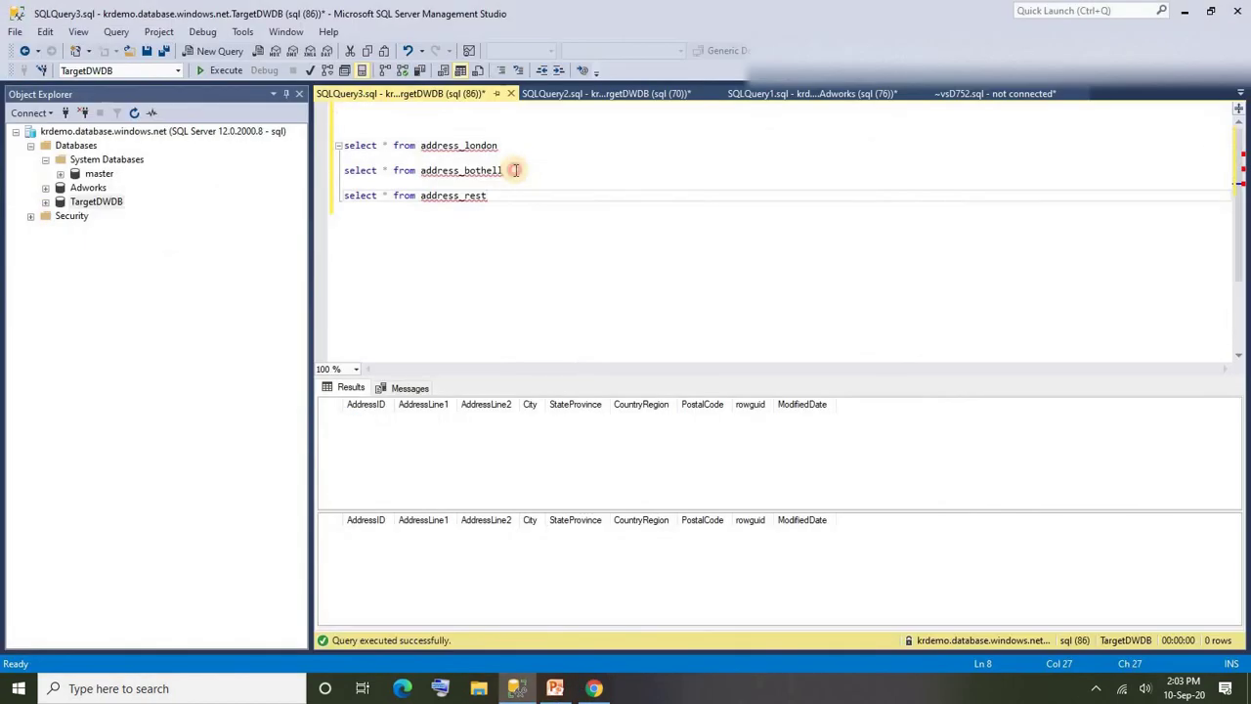
{"action": "left_click", "coordinate": [515, 170]}
{"action": "key", "text": "shift+Home"}
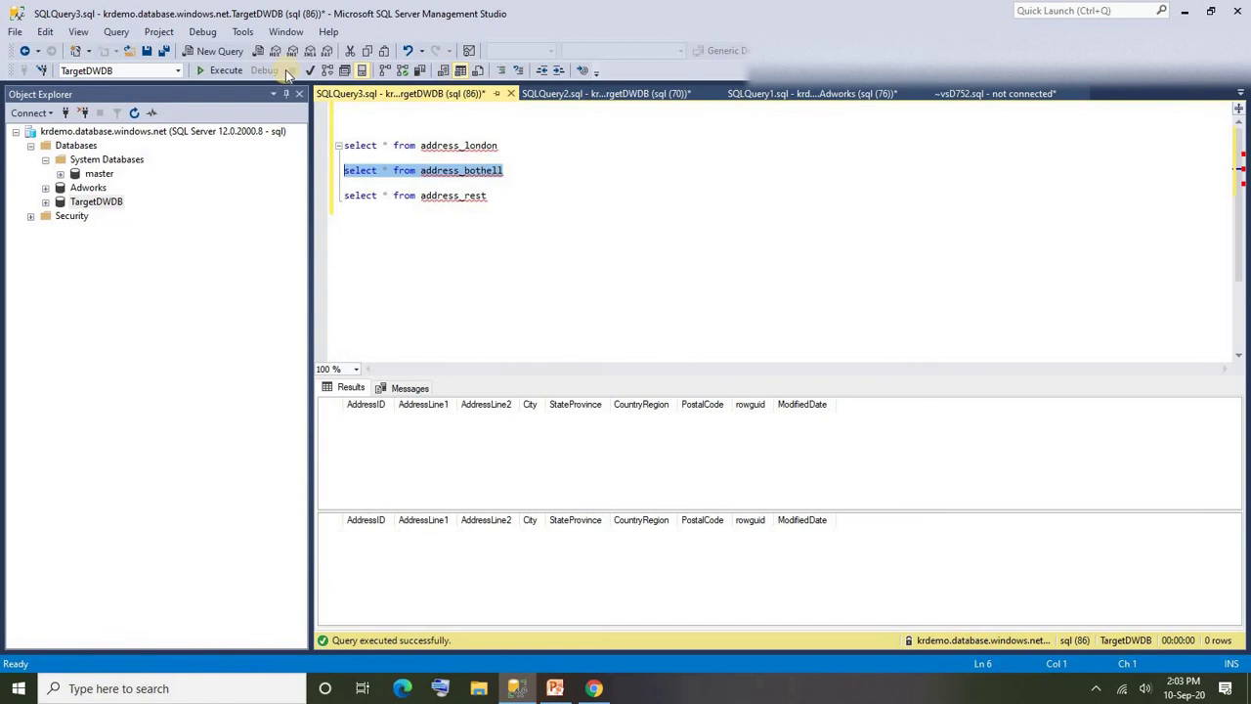
{"action": "left_click", "coordinate": [231, 73]}
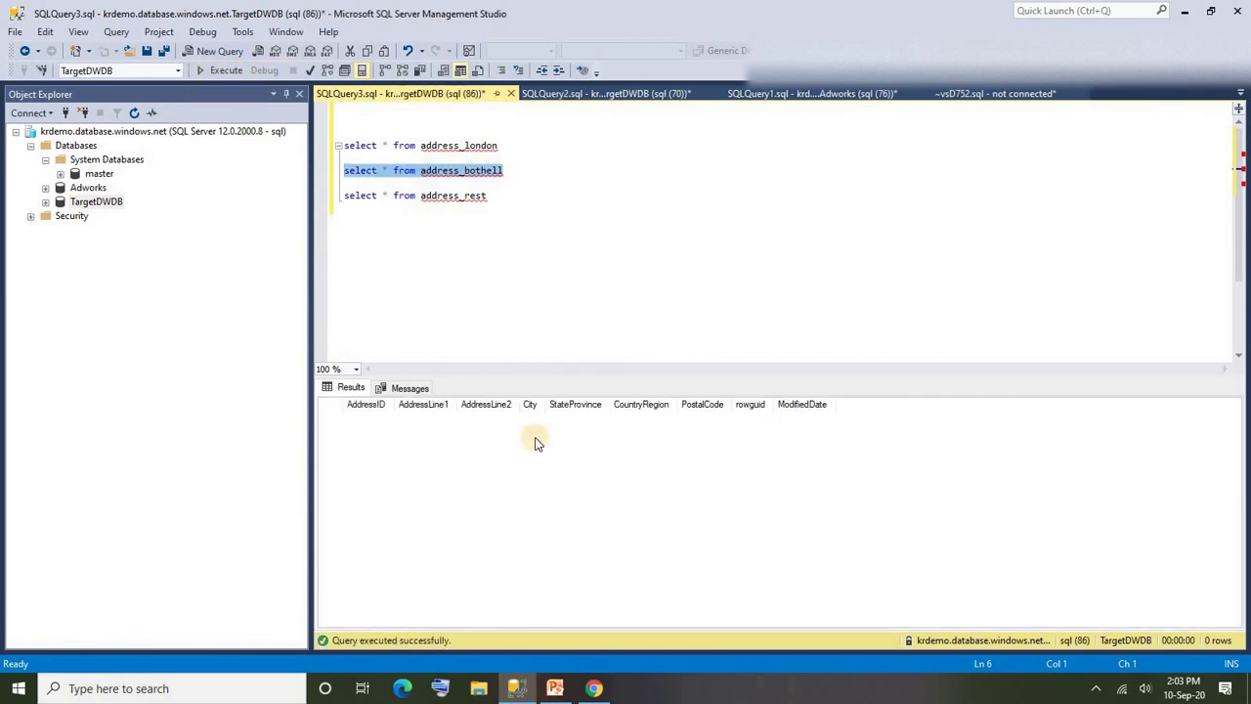
Step: Return to Data Factory in the browser, inspect the city filter in the Copy data2 activity's input, and close the details
{"action": "left_click", "coordinate": [588, 688]}
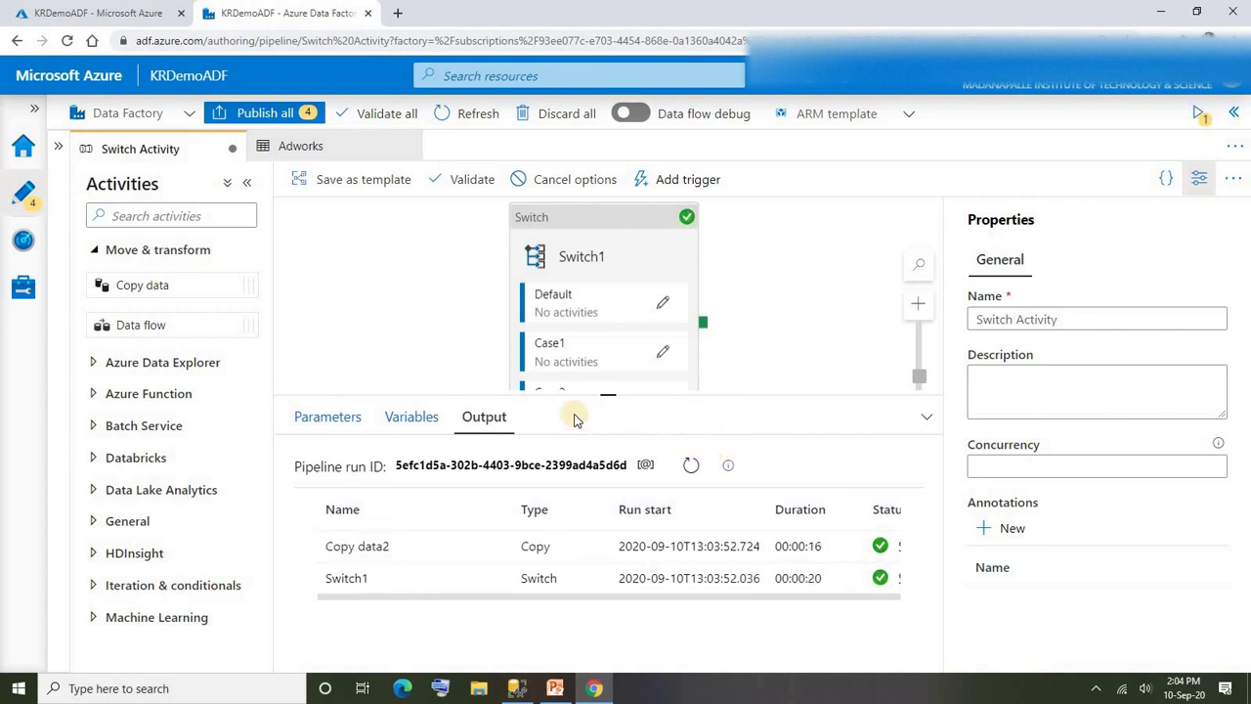
{"action": "mouse_move", "coordinate": [486, 561]}
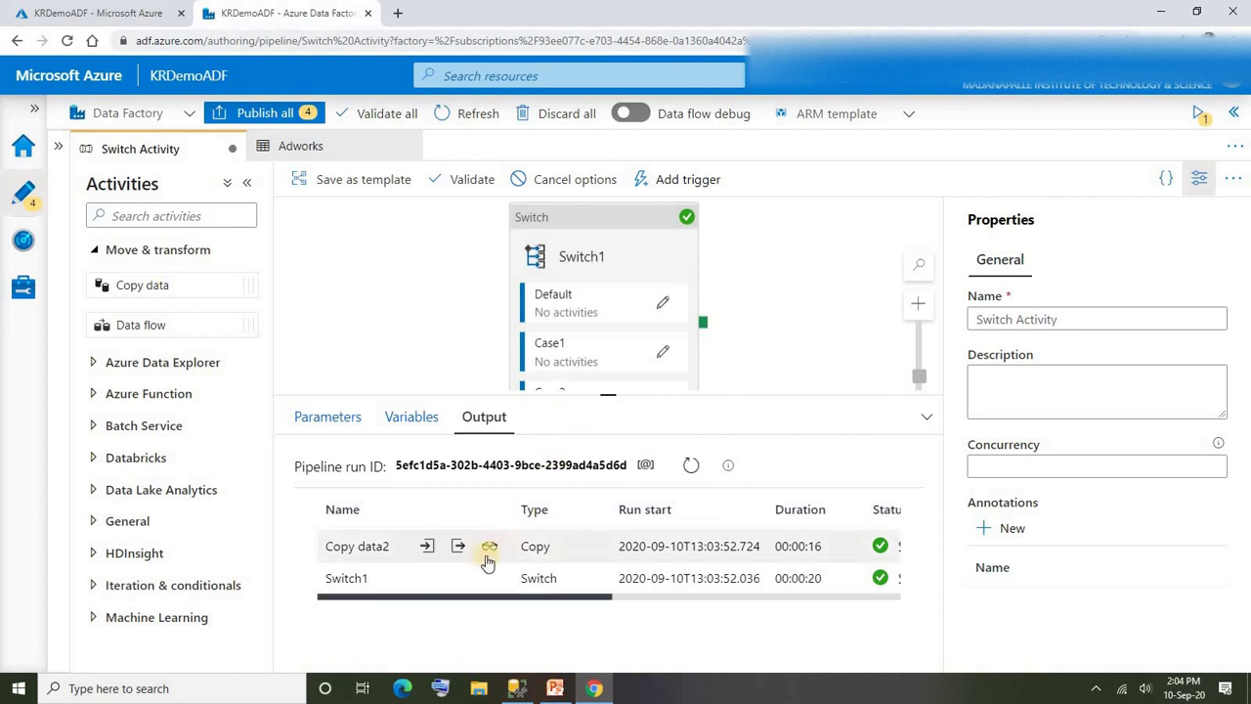
{"action": "left_click", "coordinate": [427, 548]}
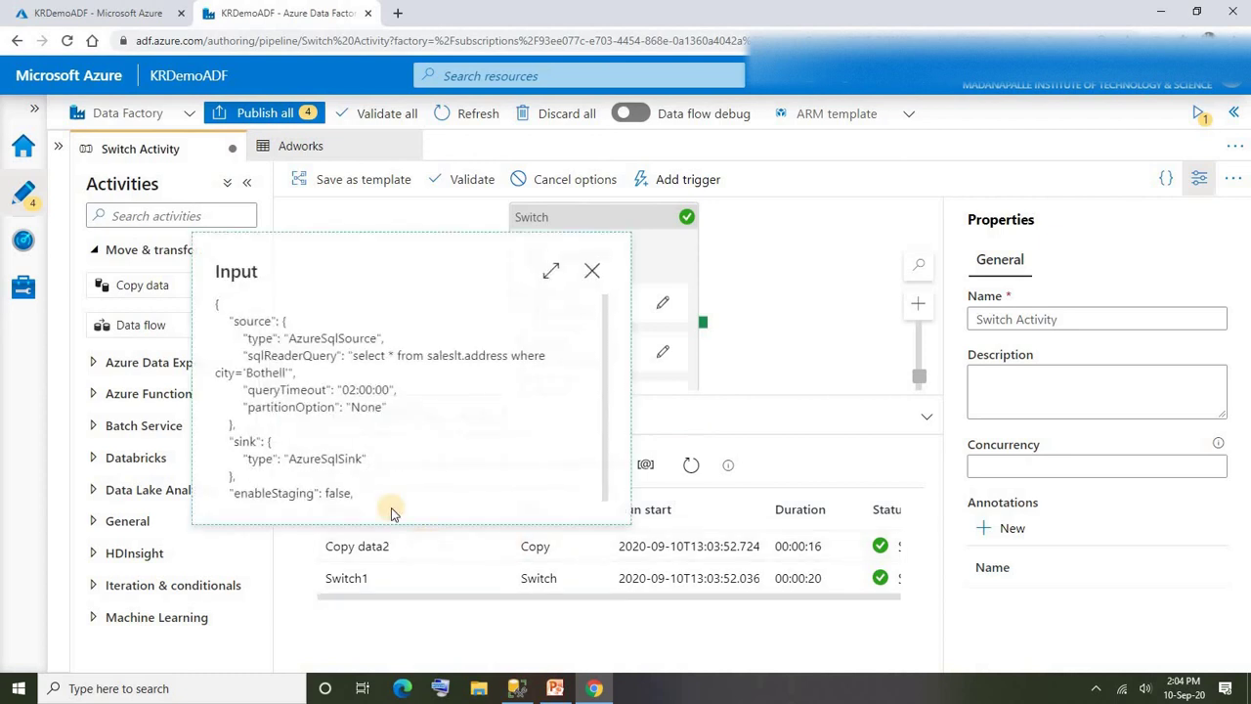
{"action": "double_click", "coordinate": [270, 372]}
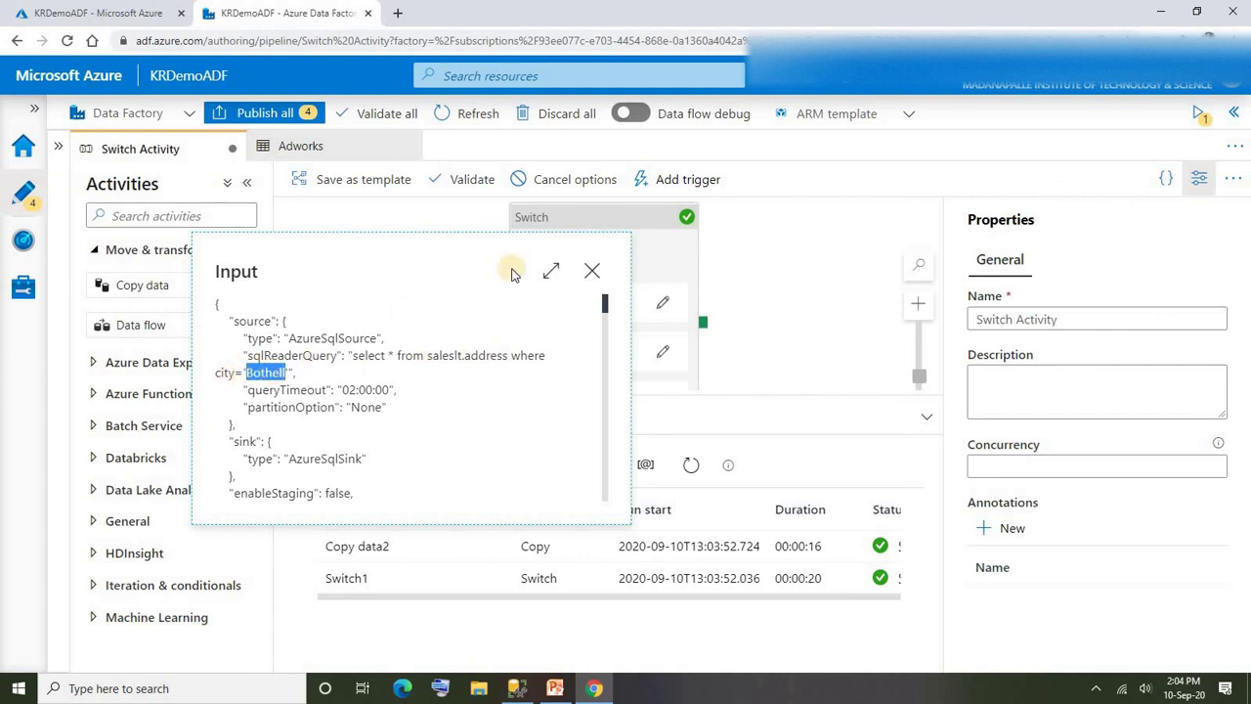
{"action": "left_click", "coordinate": [592, 272]}
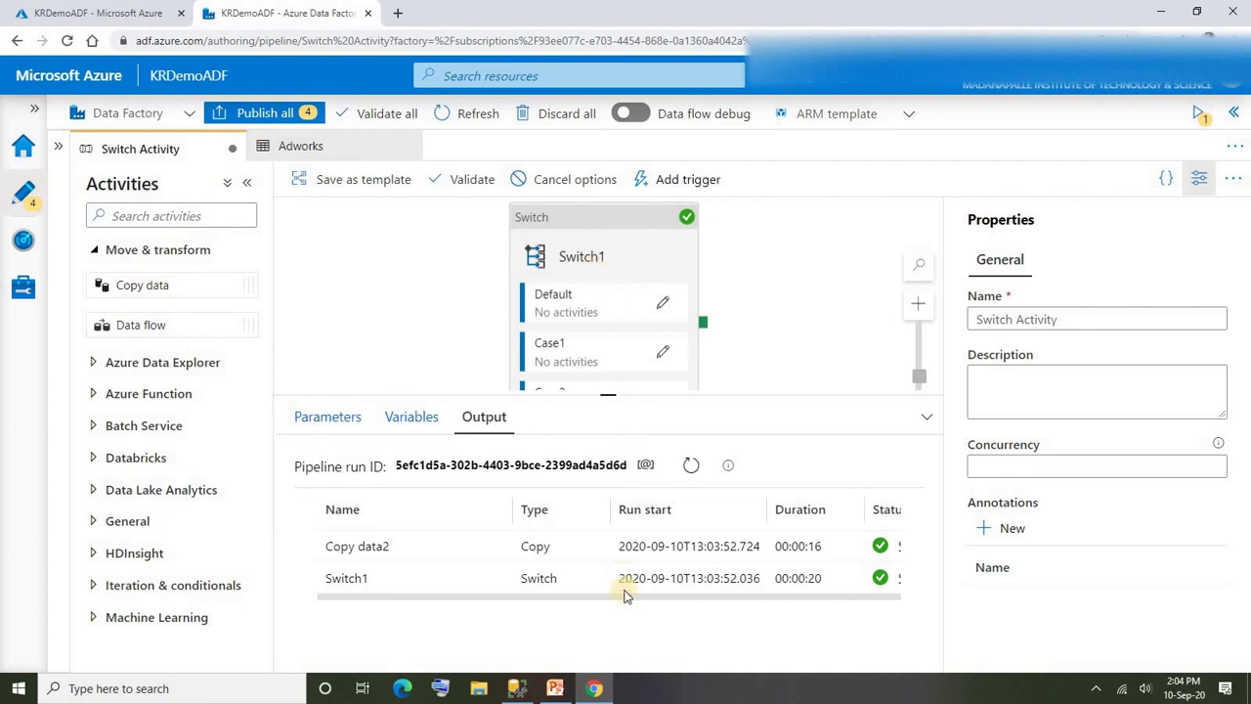
Step: Switch back to SQL Server Management Studio, rerun the address_bothell query and check the City values of its first and last rows
{"action": "left_click", "coordinate": [516, 688]}
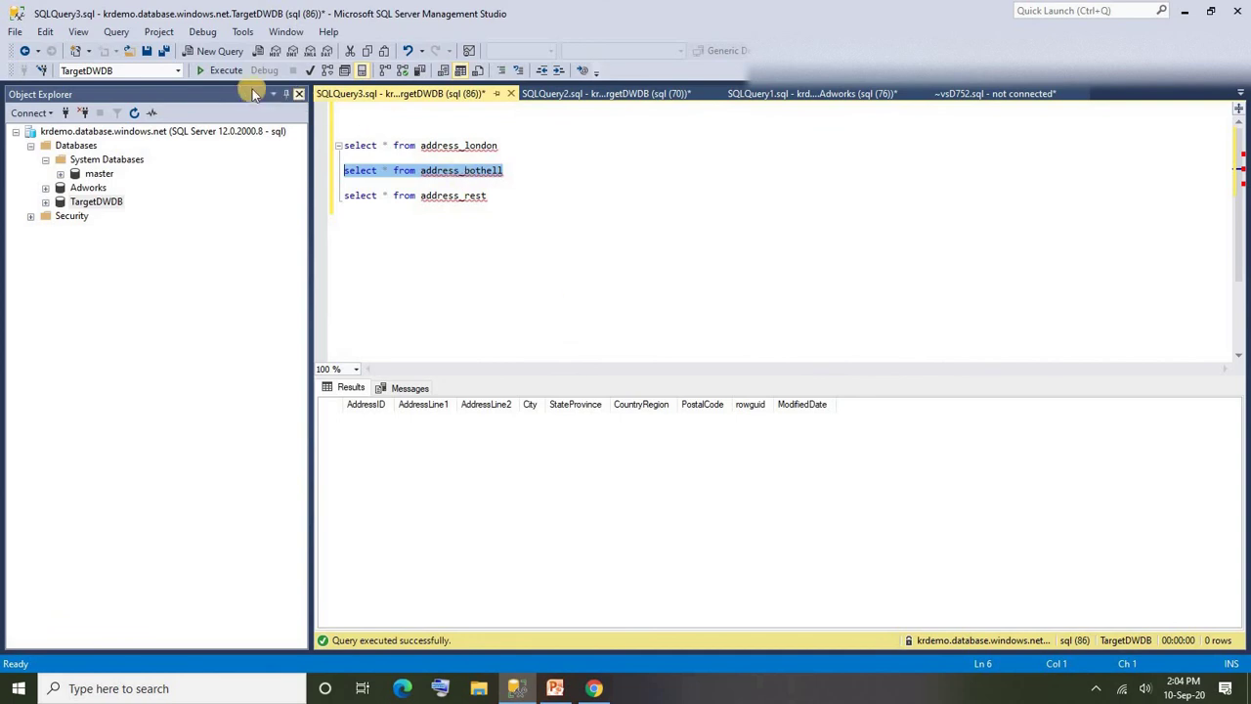
{"action": "left_click", "coordinate": [226, 72]}
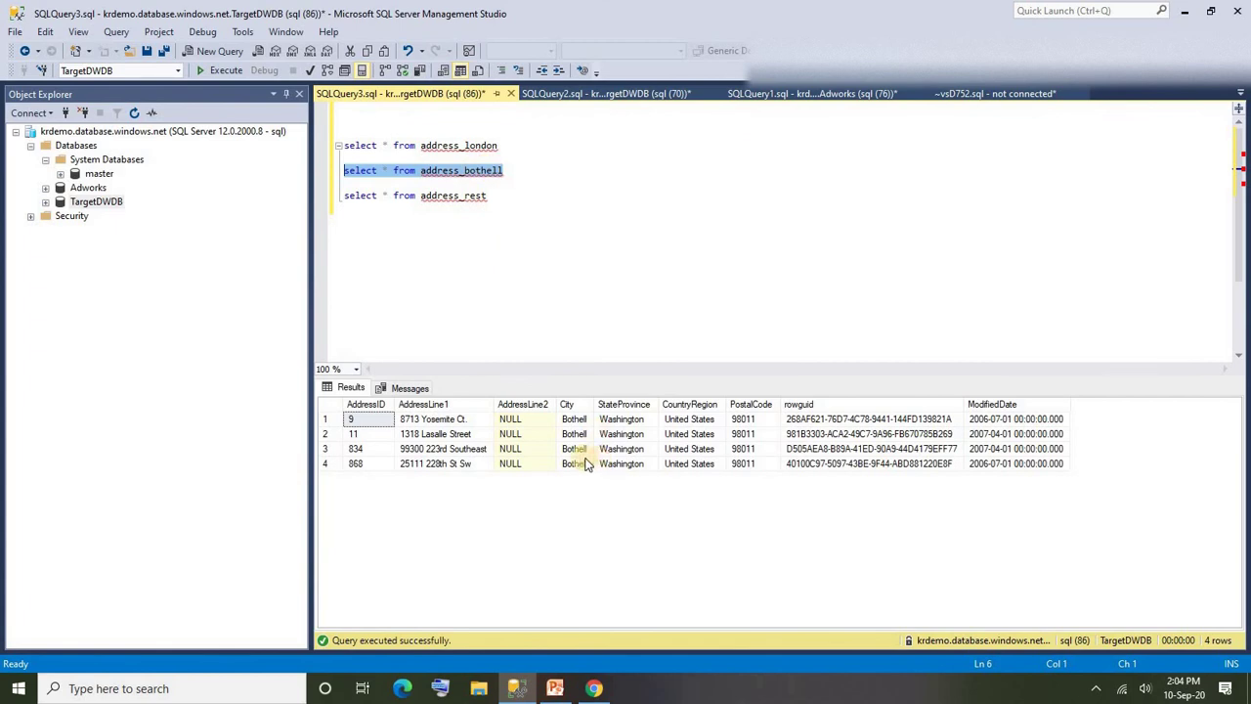
{"action": "left_click", "coordinate": [572, 420]}
{"action": "left_click", "coordinate": [573, 463]}
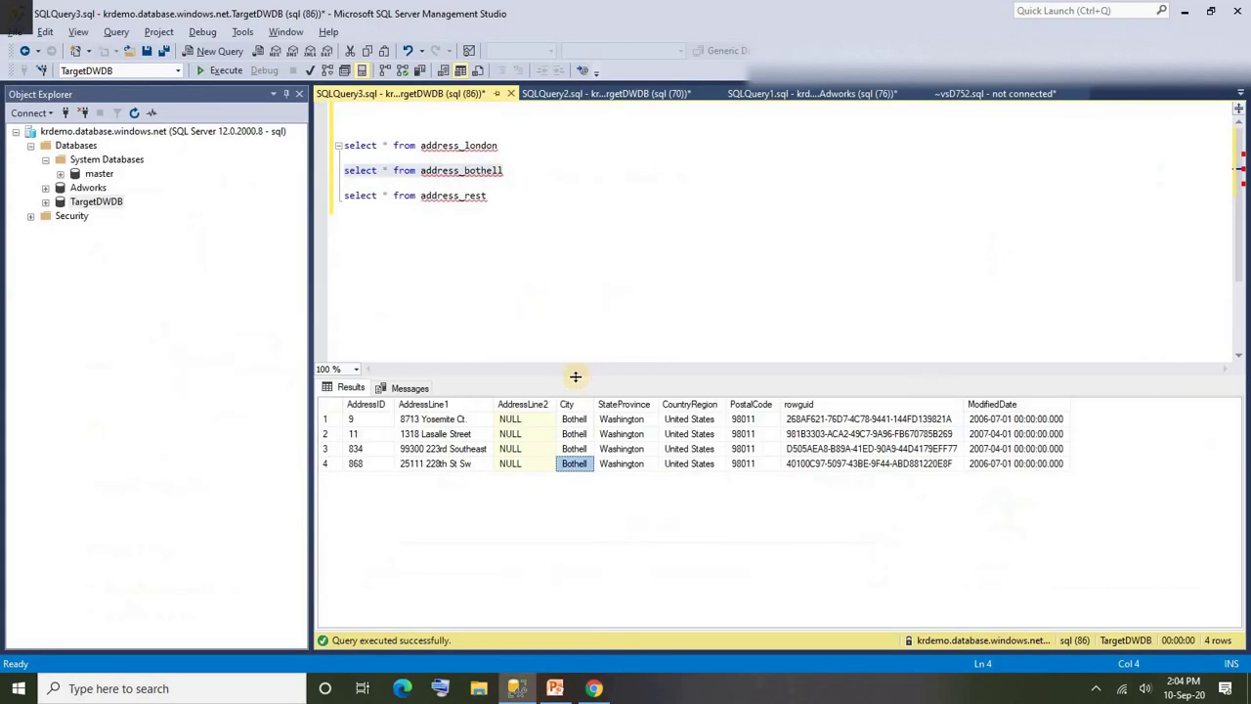
Step: Run only the select * from address_rest query to check the default target table
{"action": "left_click", "coordinate": [503, 195]}
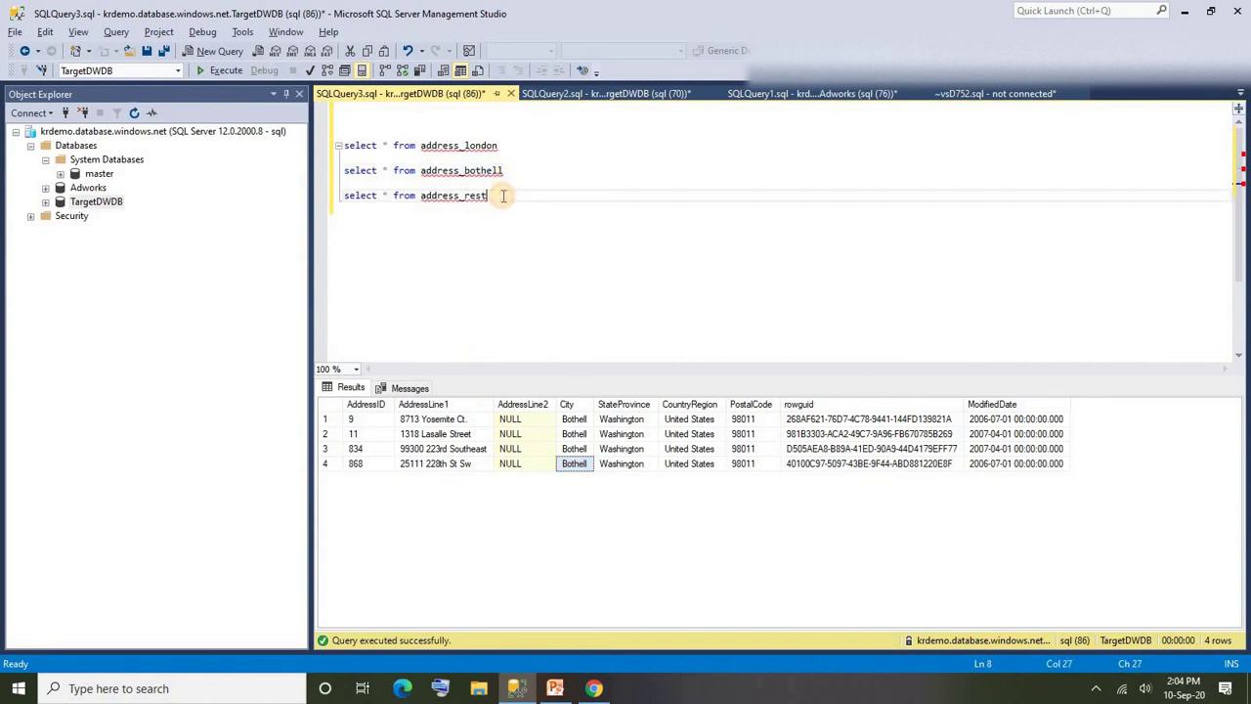
{"action": "key", "text": "shift+Home"}
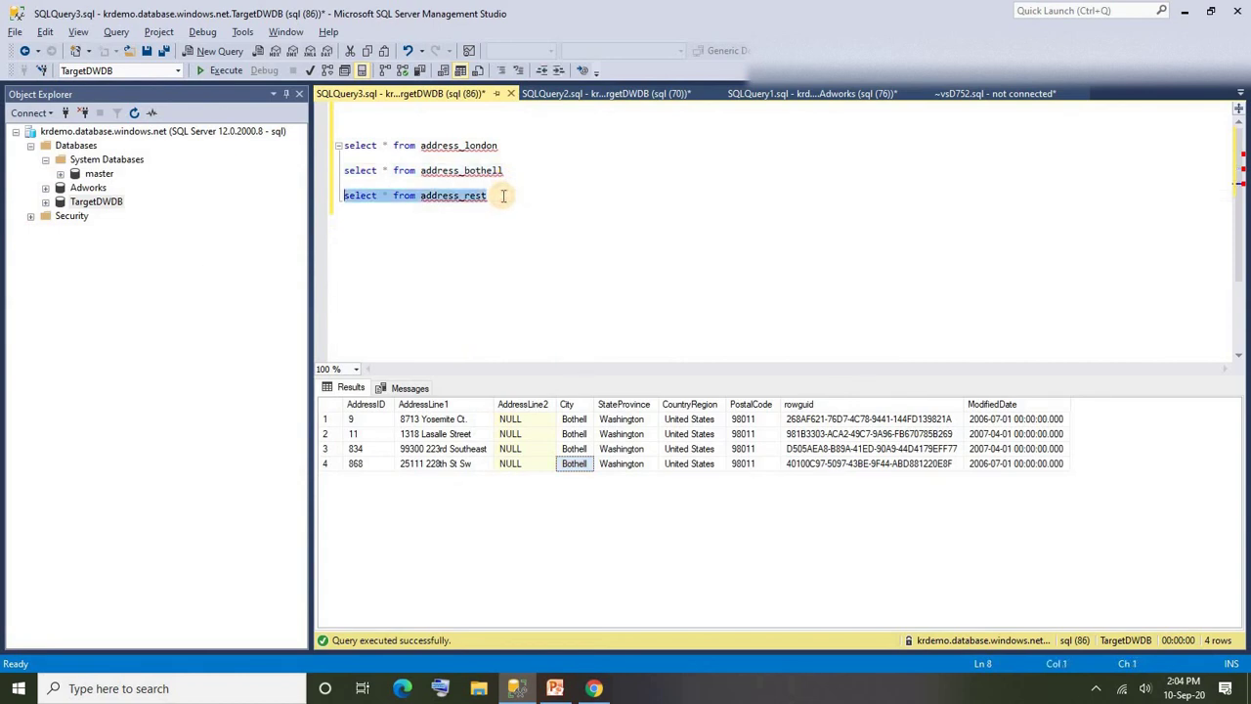
{"action": "left_click", "coordinate": [230, 70]}
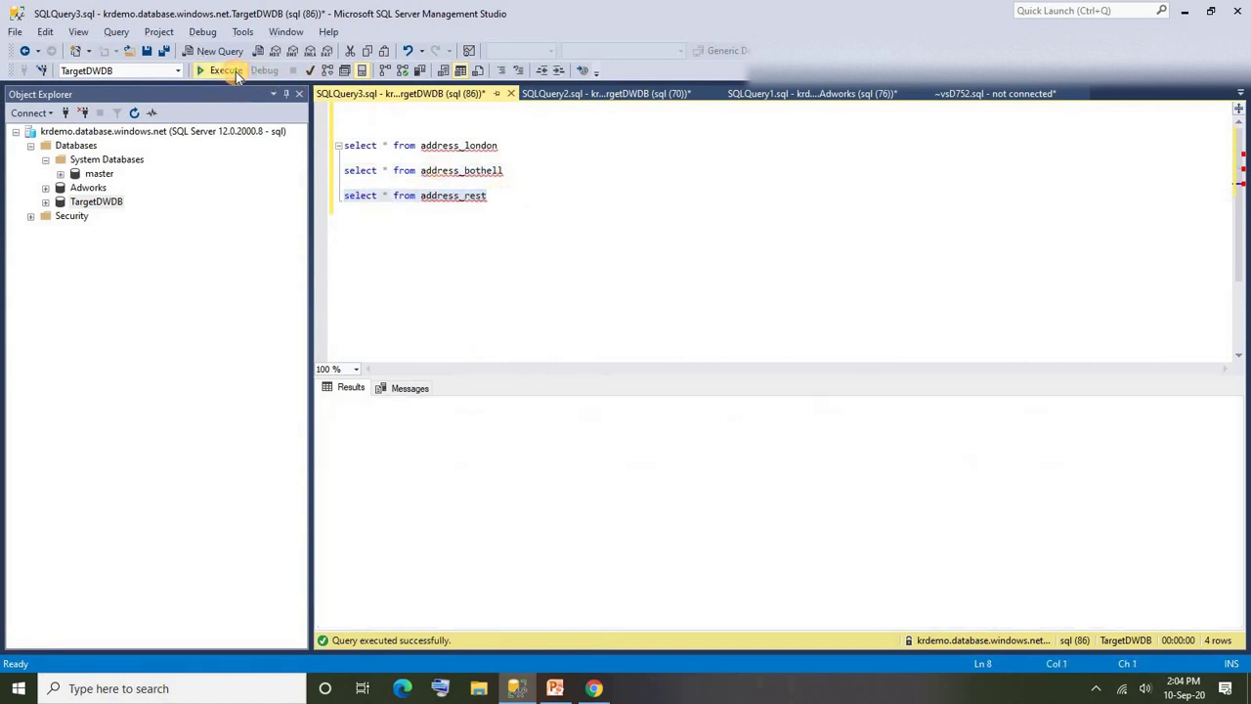
Step: Return to Data Factory in the browser and start a debug run with the City parameter set to rest
{"action": "left_click", "coordinate": [596, 690]}
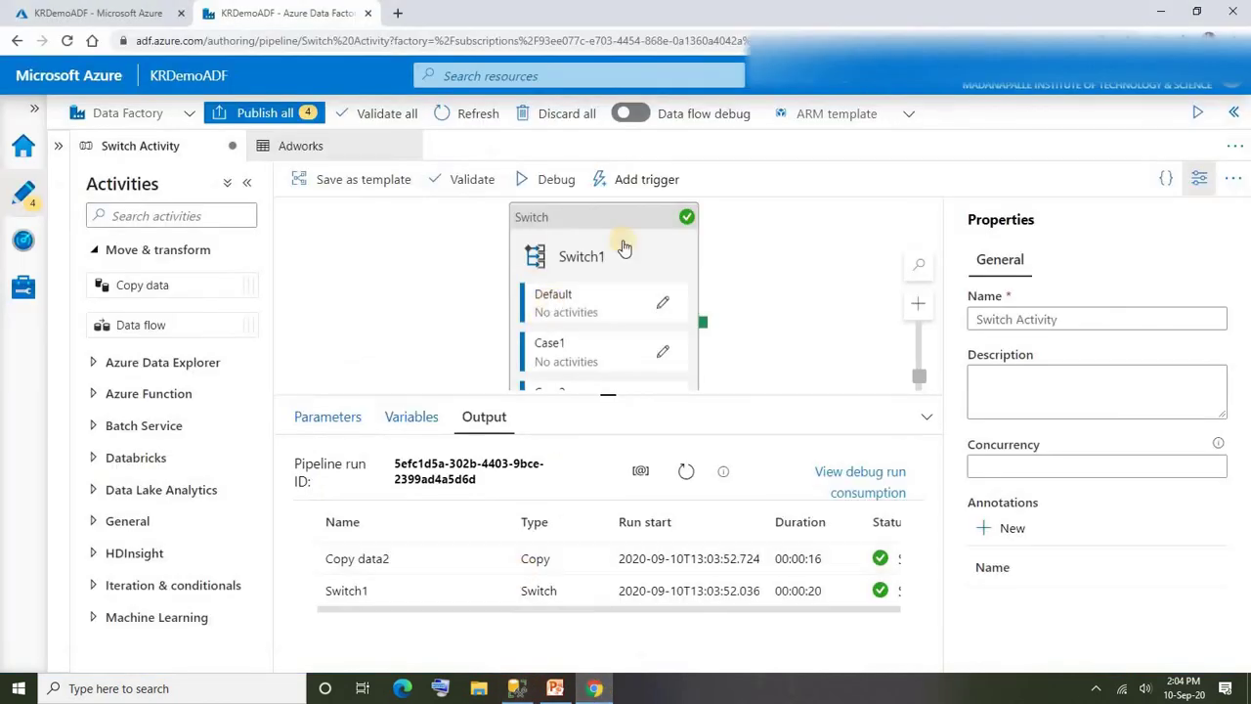
{"action": "left_click", "coordinate": [545, 184]}
{"action": "left_click", "coordinate": [907, 232]}
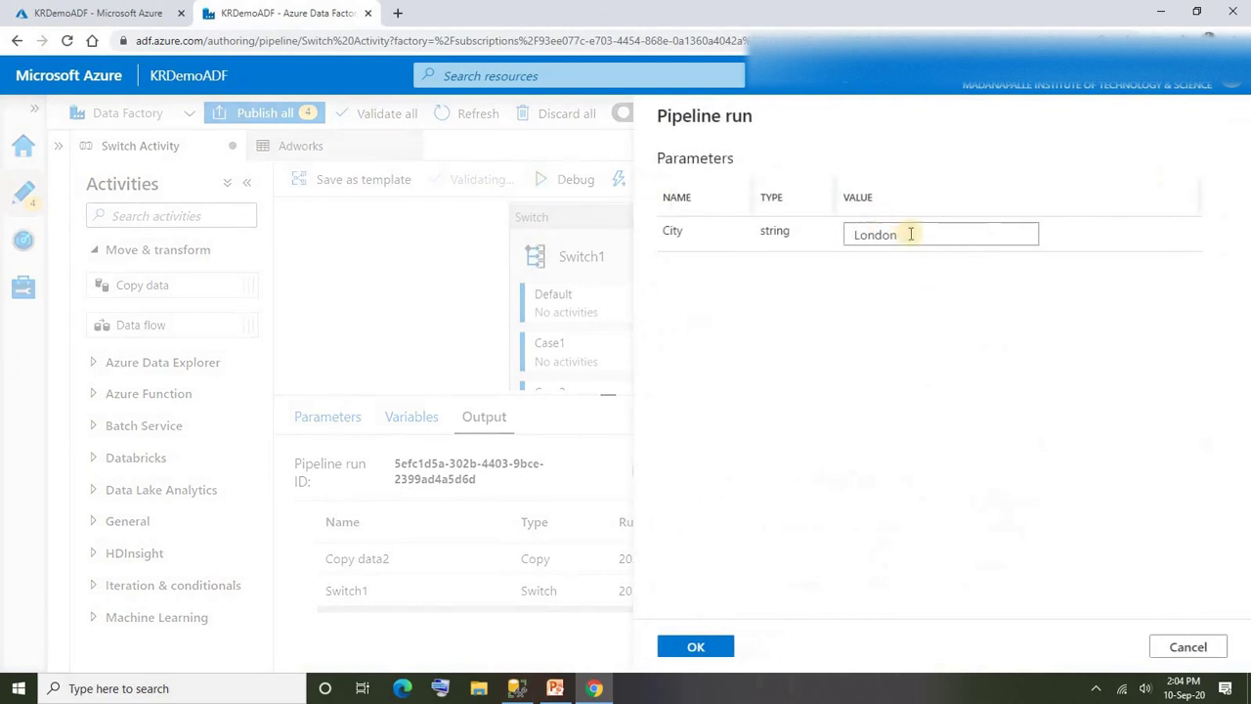
{"action": "key", "text": "BackSpace"}
{"action": "key", "text": "BackSpace"}
{"action": "key", "text": "BackSpace"}
{"action": "key", "text": "BackSpace"}
{"action": "key", "text": "BackSpace"}
{"action": "key", "text": "BackSpace"}
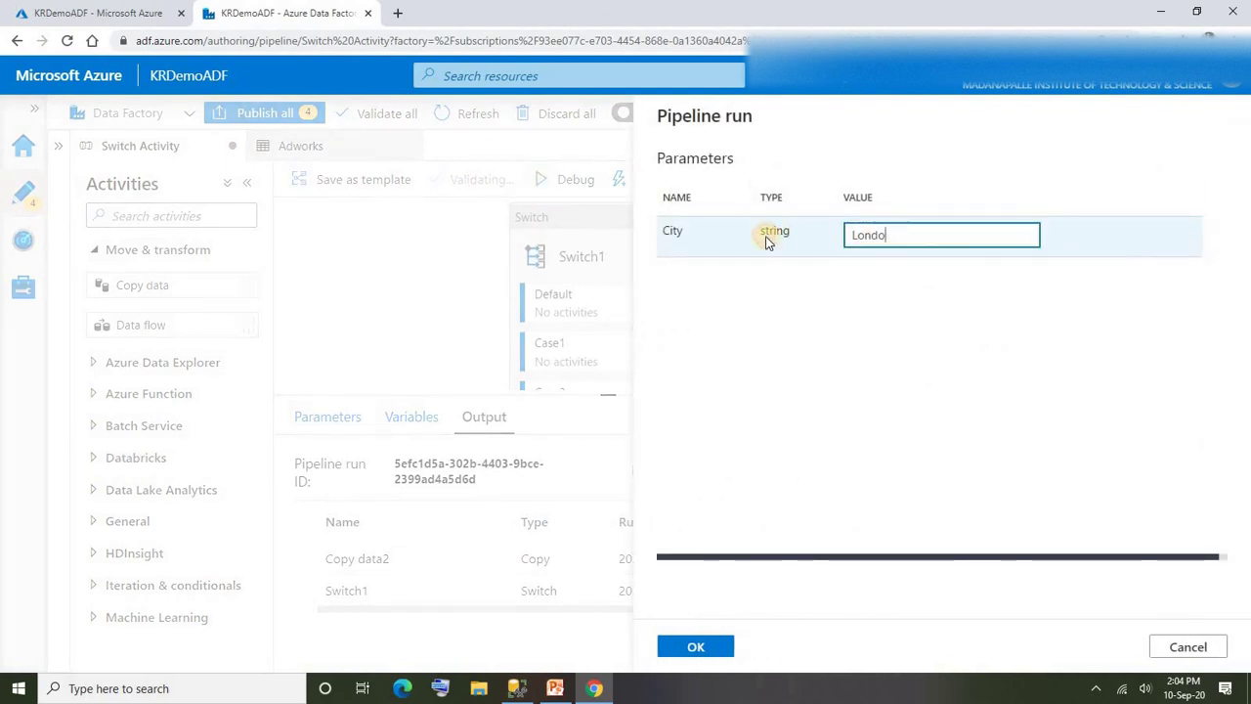
{"action": "type", "text": "rest"}
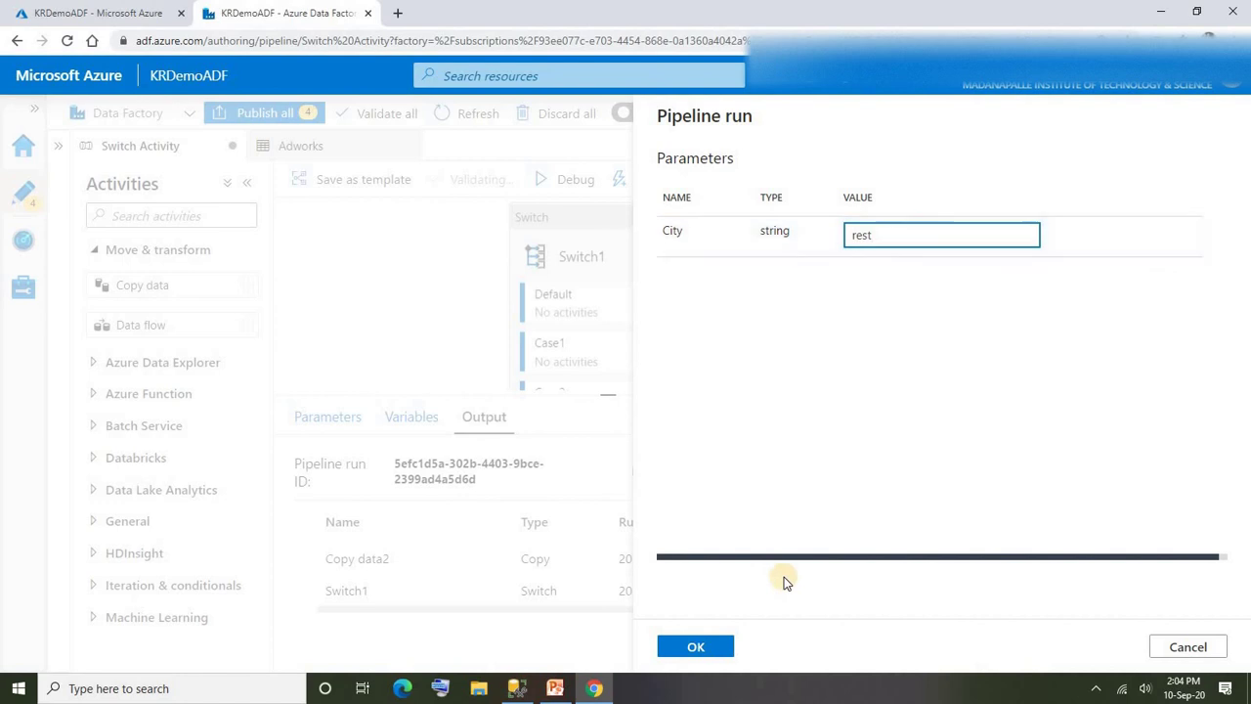
{"action": "left_click", "coordinate": [712, 642]}
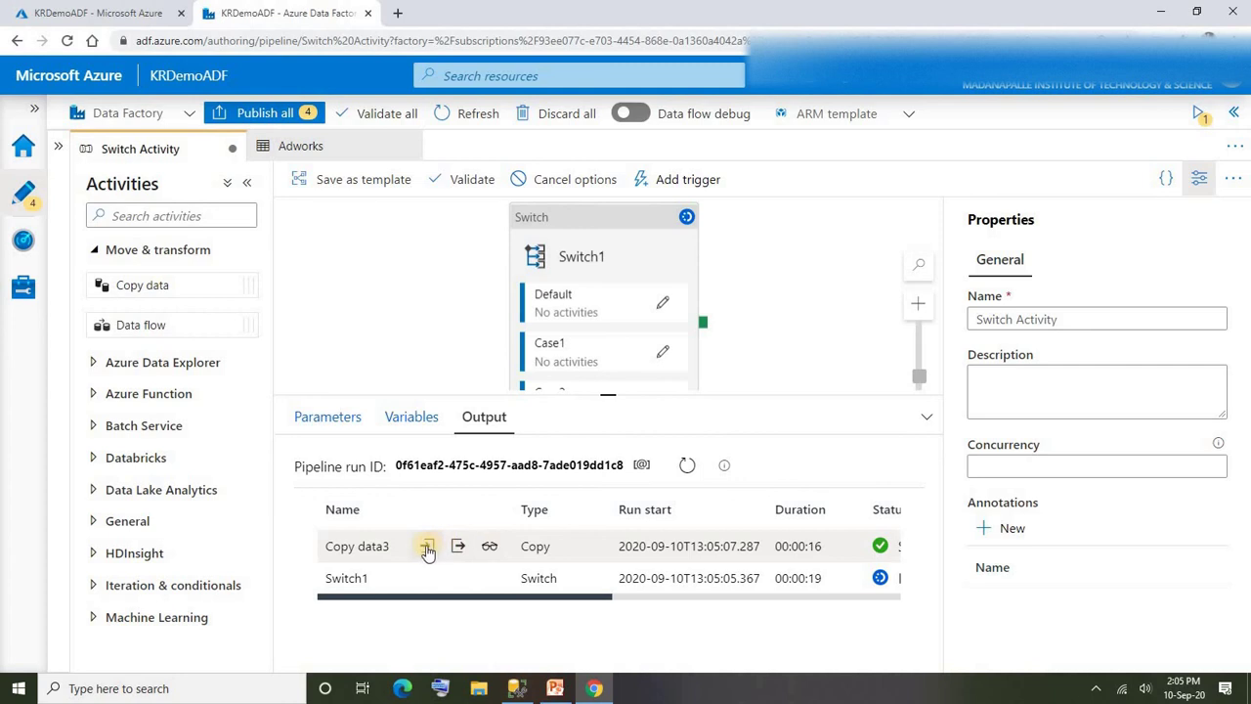
Step: Inspect the source query's city filter in the Copy data3 activity's input, and close the details
{"action": "left_click", "coordinate": [426, 546]}
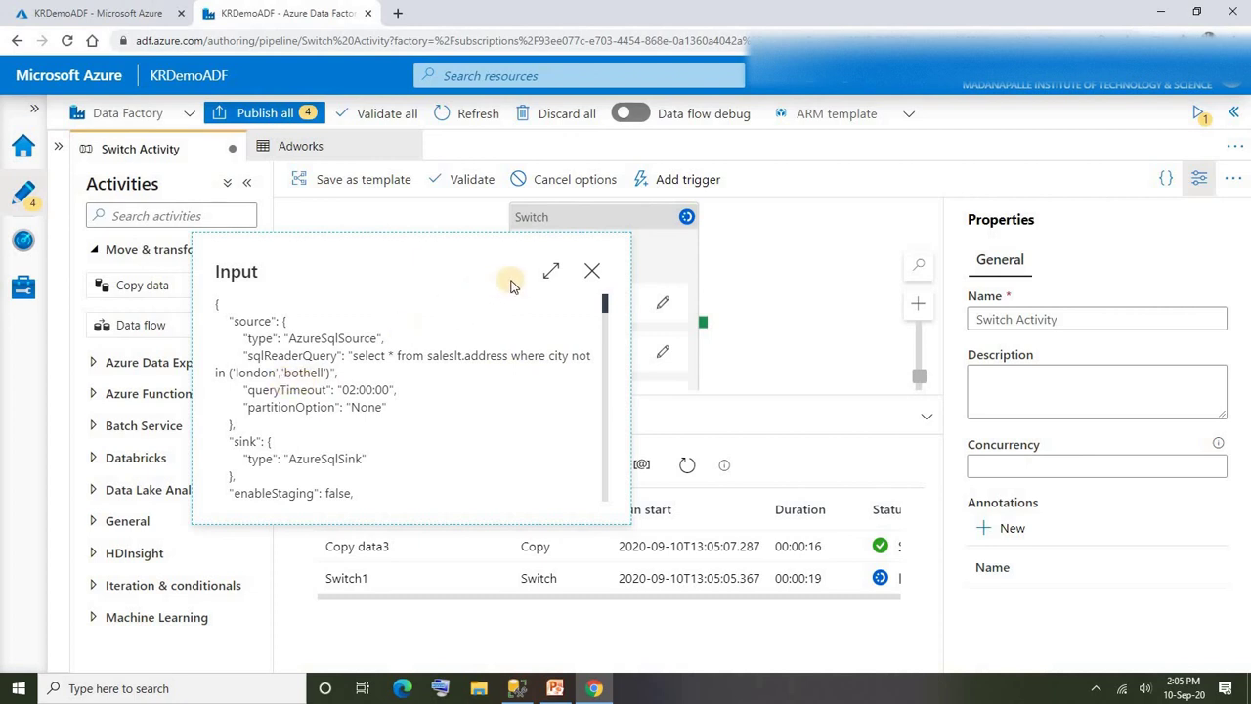
{"action": "left_click", "coordinate": [591, 270]}
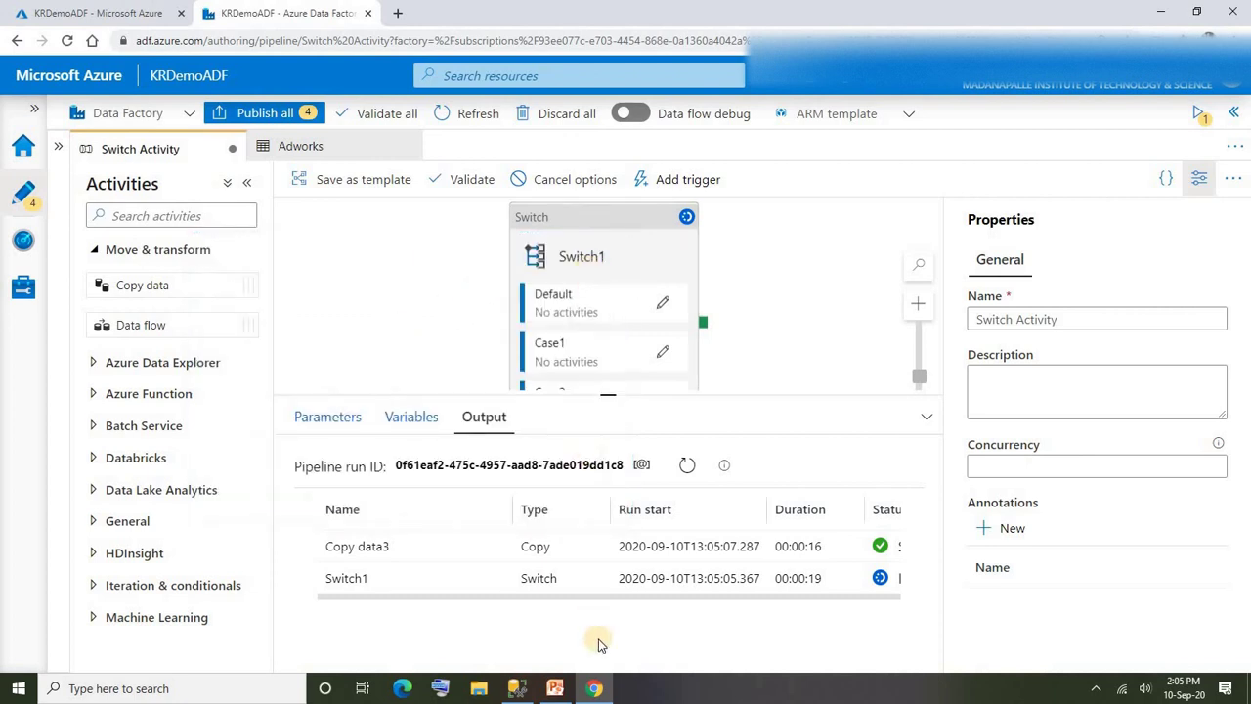
Step: Switch to SQL Server Management Studio, rerun the address_rest query, check its City column, and return to Data Factory in the browser
{"action": "left_click", "coordinate": [515, 687]}
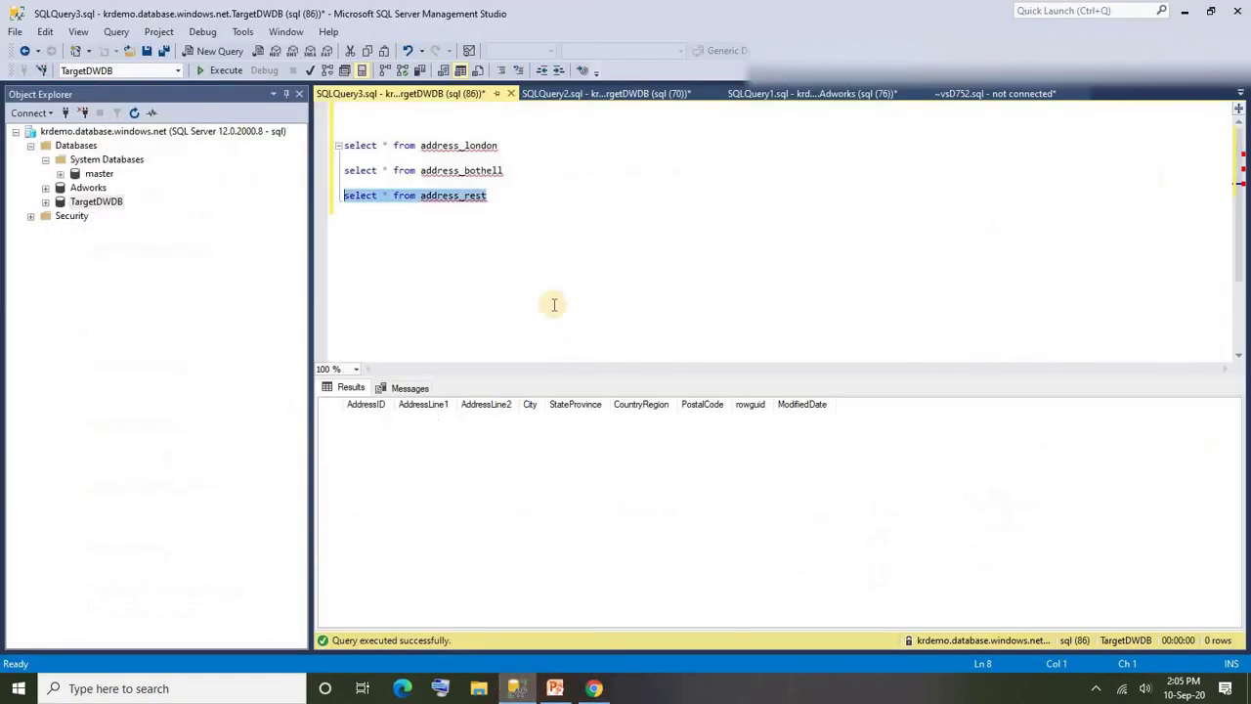
{"action": "left_click", "coordinate": [212, 72]}
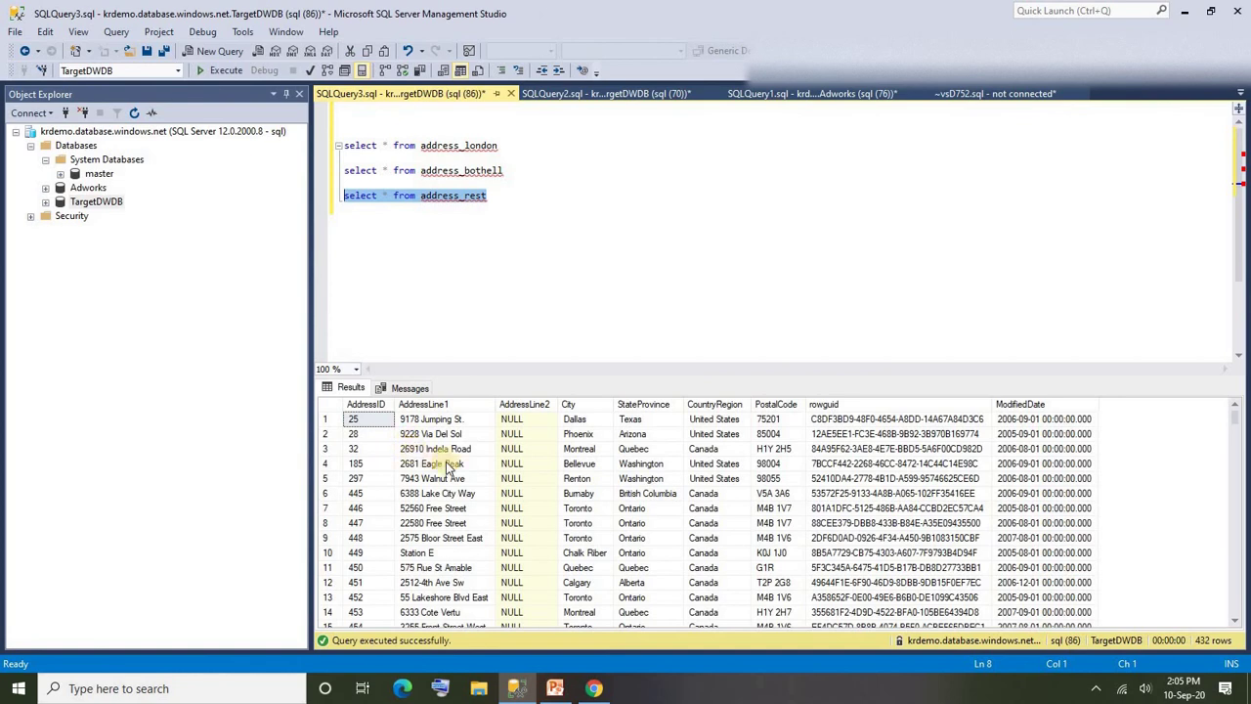
{"action": "left_click", "coordinate": [579, 405]}
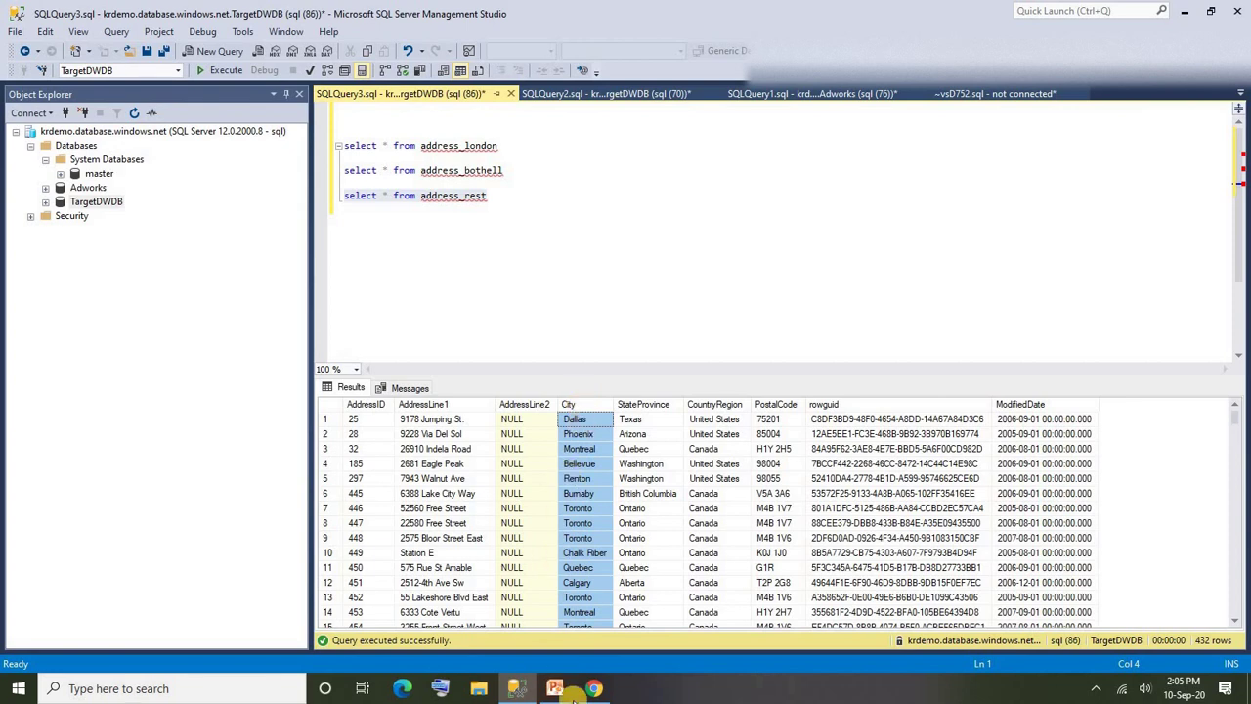
{"action": "left_click", "coordinate": [593, 688]}
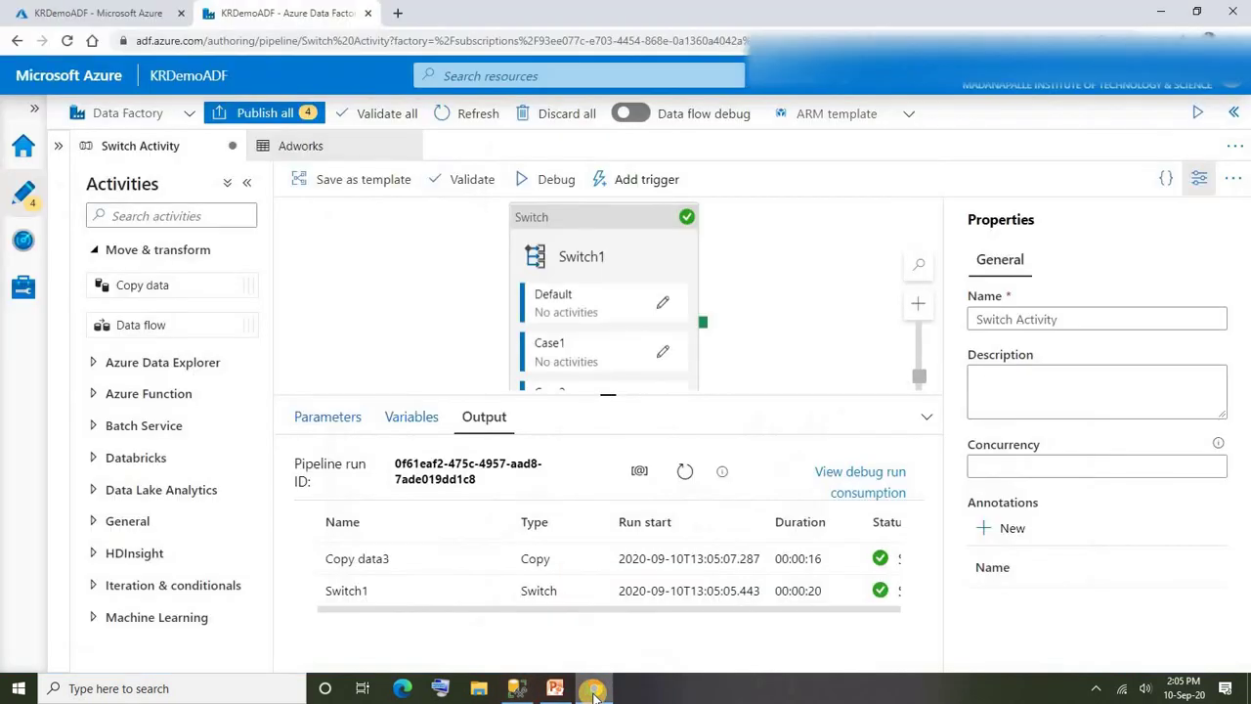